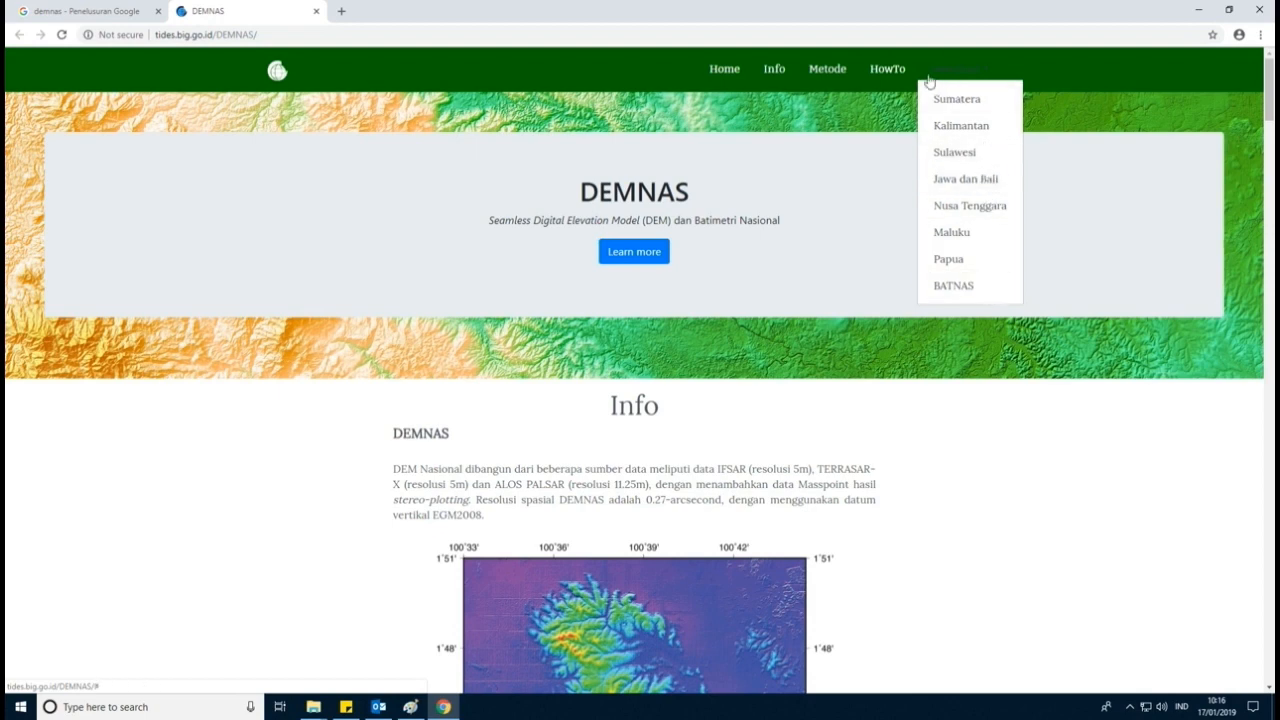
- View the Metode section of the DEMNAS website and open the download page for Sumatera
click(831, 72)
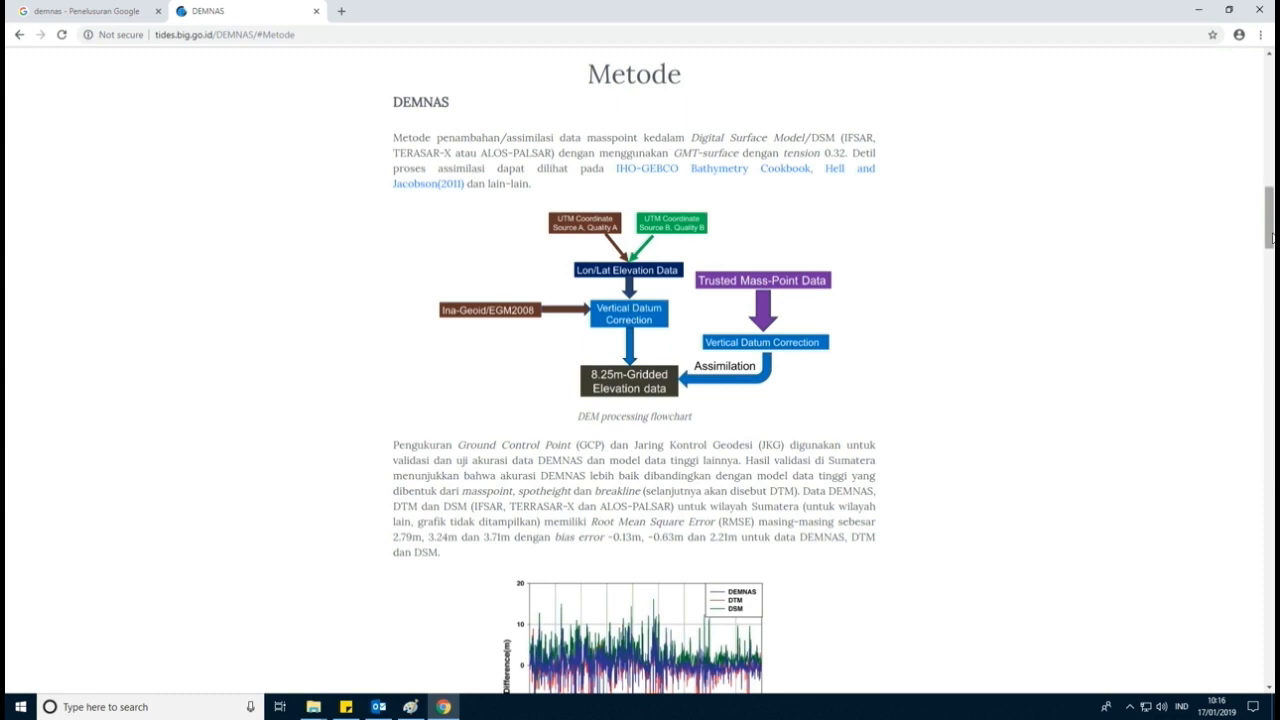
drag(1260, 248, 1260, 120)
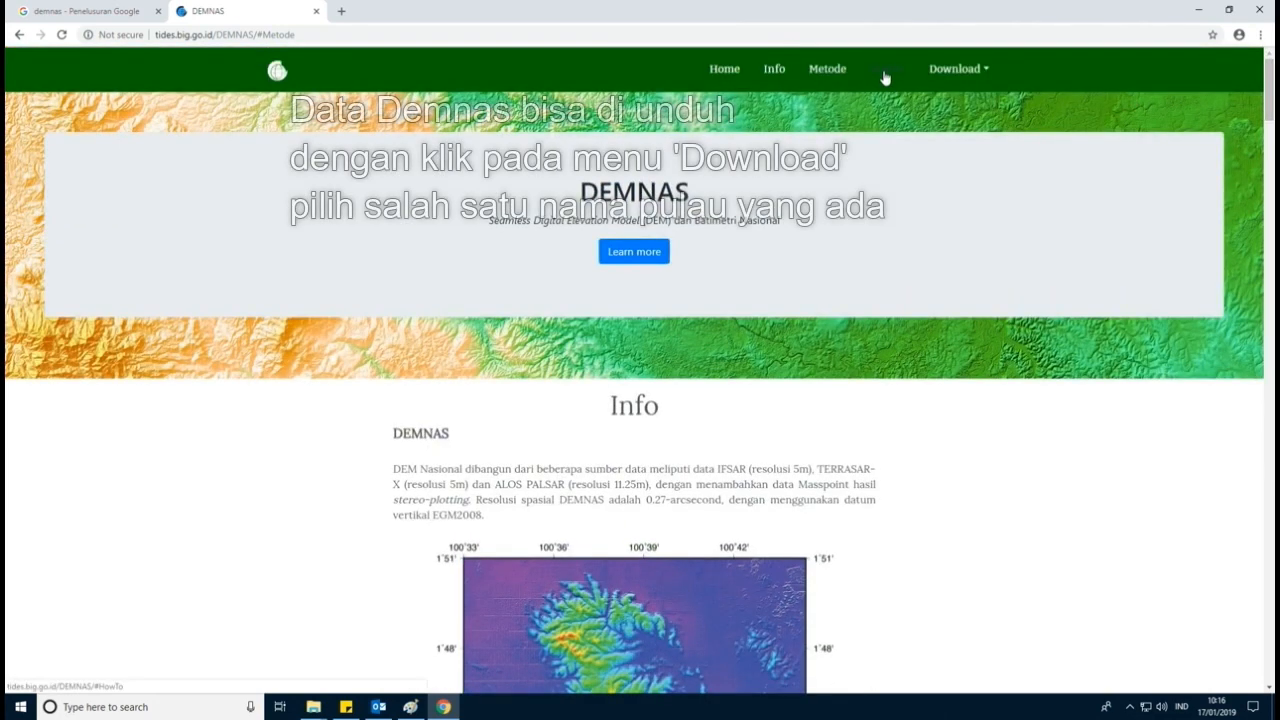
click(977, 79)
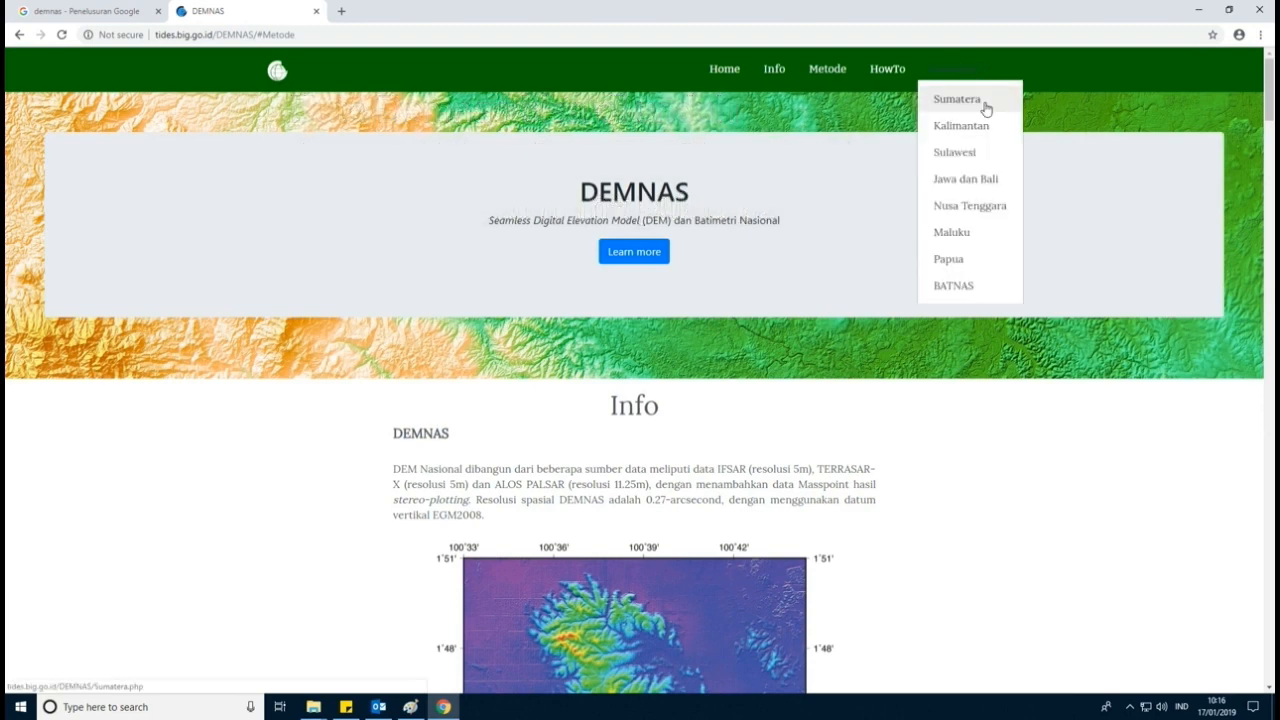
click(984, 104)
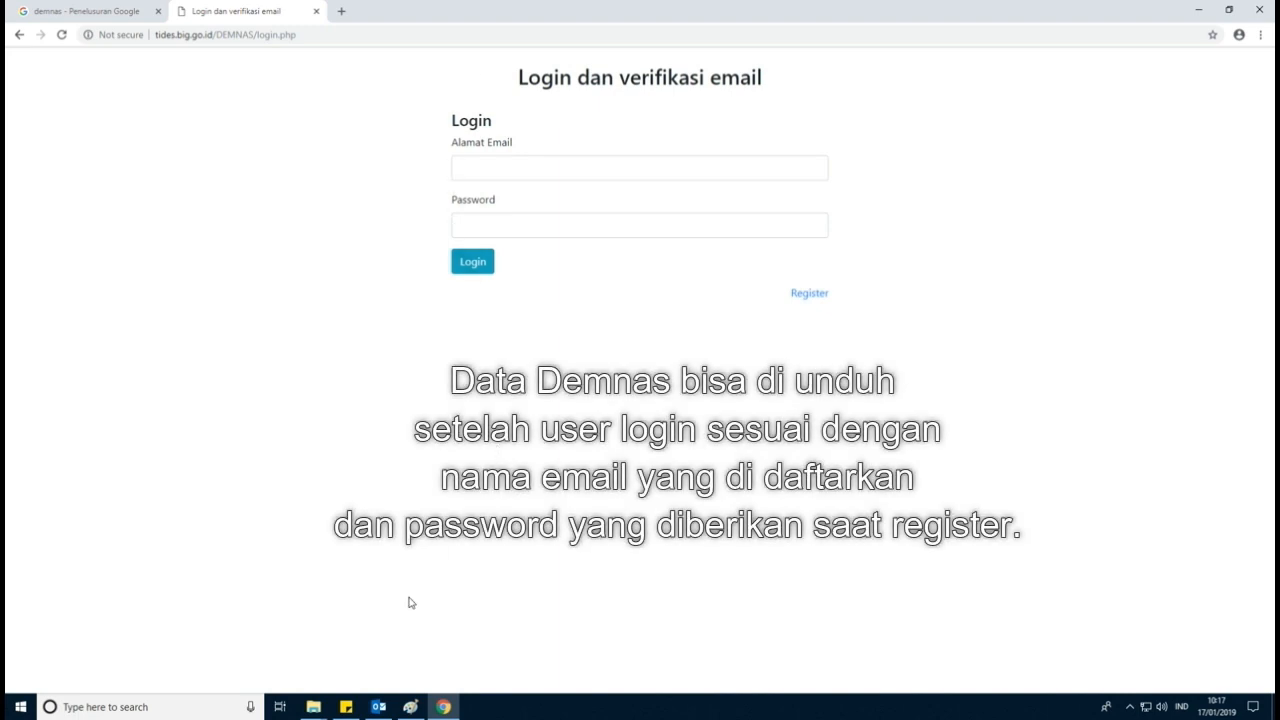
- Switch to File Explorer and open the demnas_batnas map package from the DEMNAS folder in ArcMap
mouse_move(313, 707)
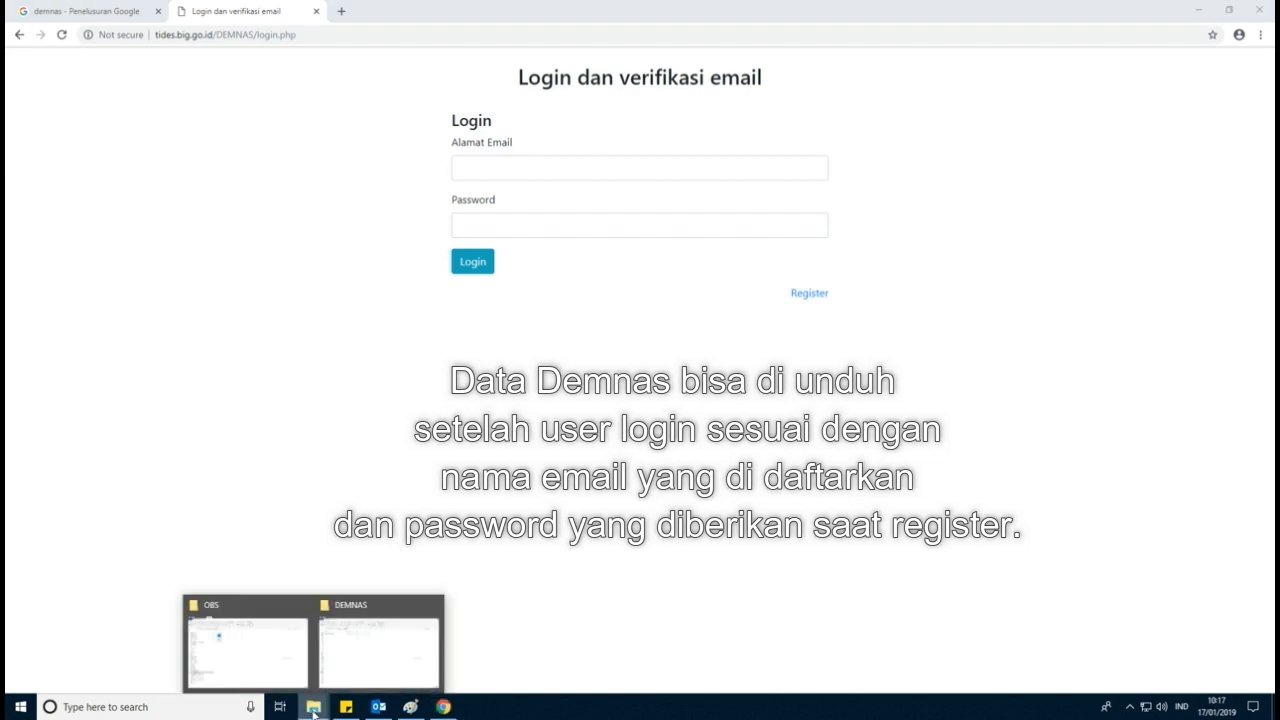
click(354, 651)
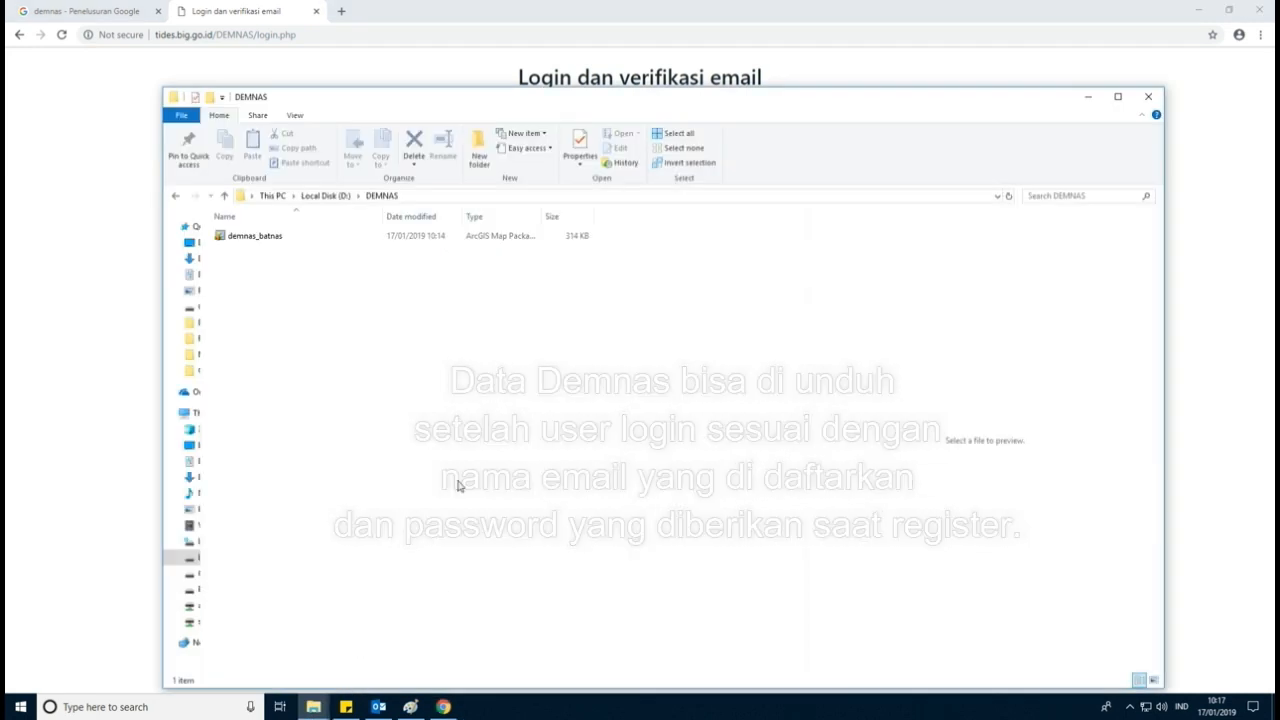
right_click(257, 241)
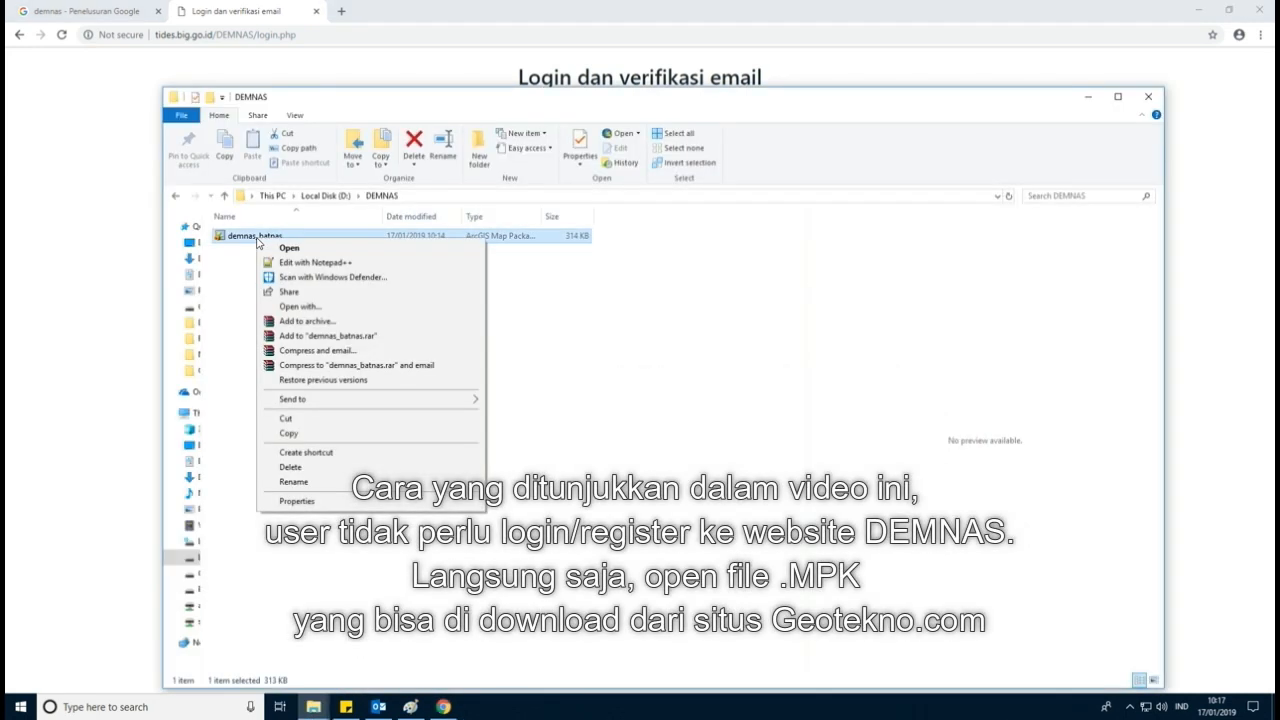
click(290, 248)
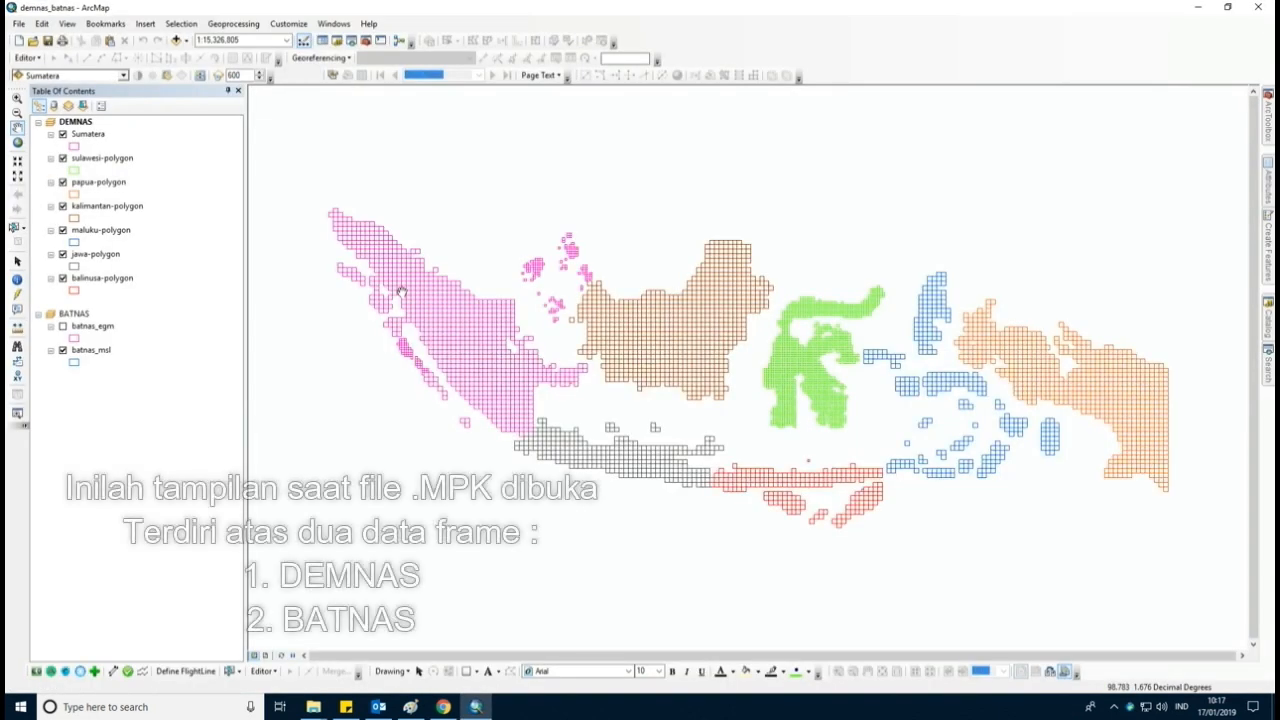
- Add the OpenStreetMap basemap to the DEMNAS data frame
click(186, 41)
click(219, 71)
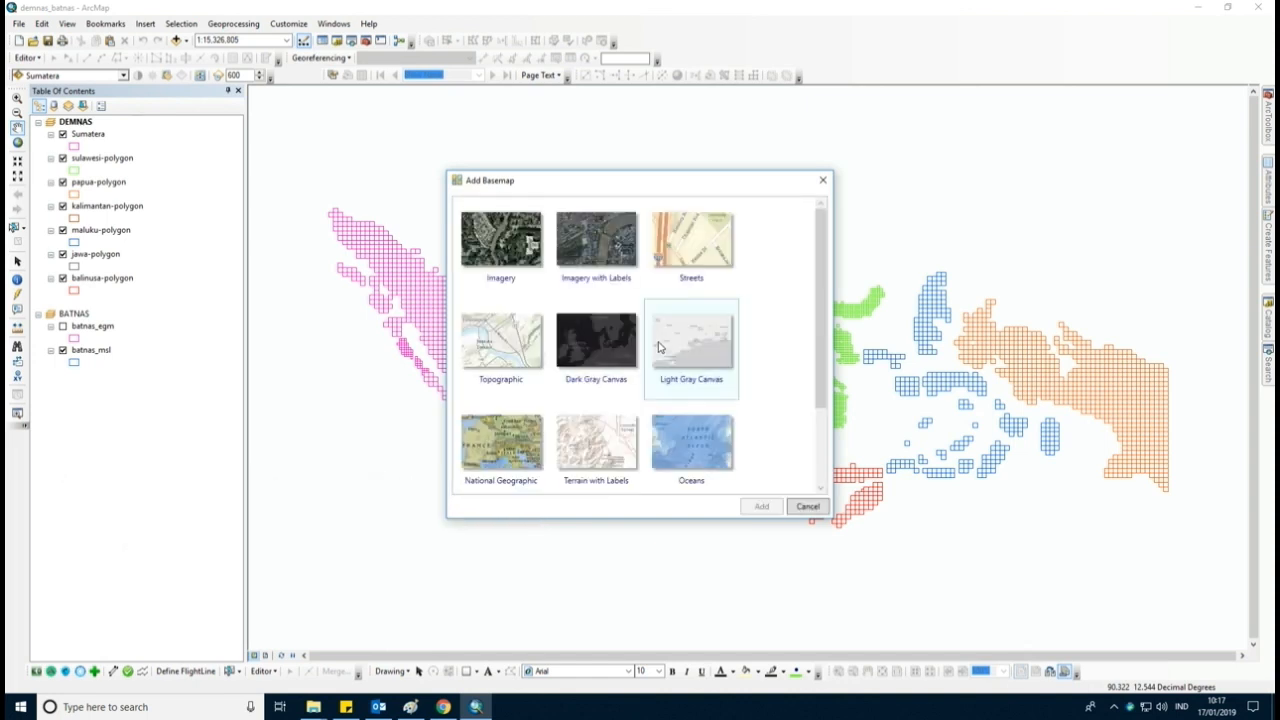
scroll(789, 319, down, 1)
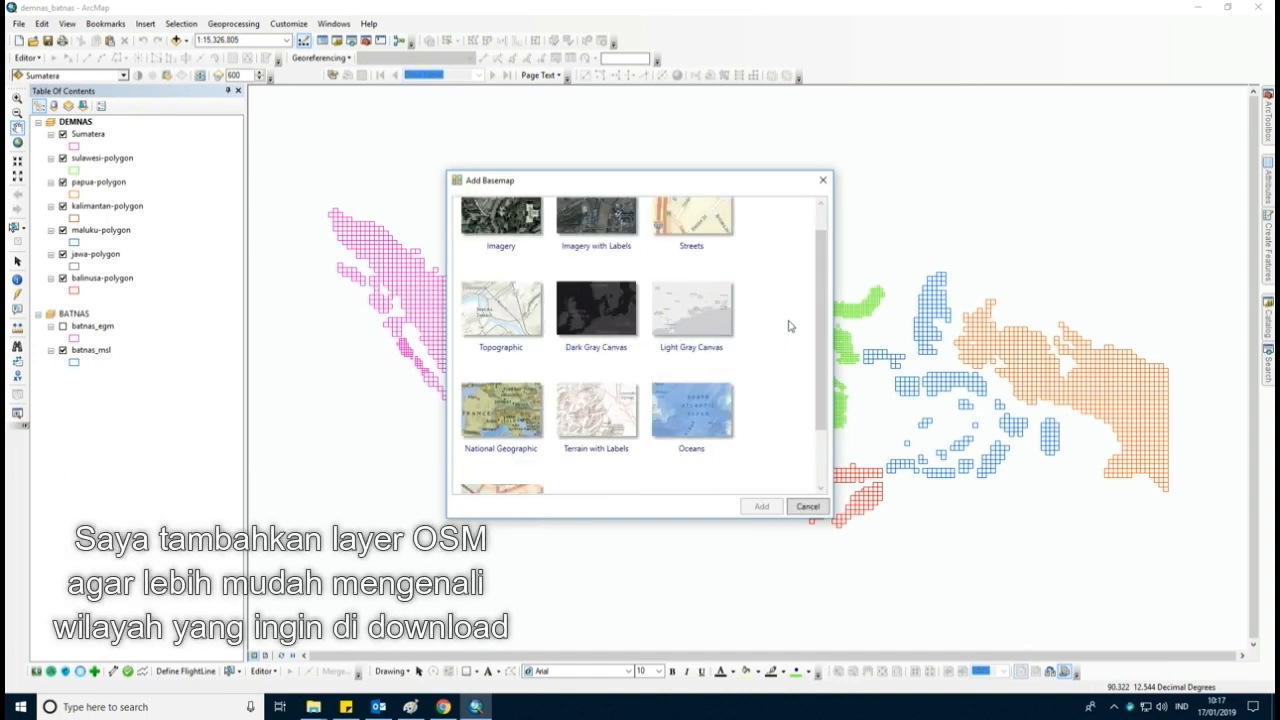
scroll(789, 322, down, 3)
click(510, 430)
click(758, 506)
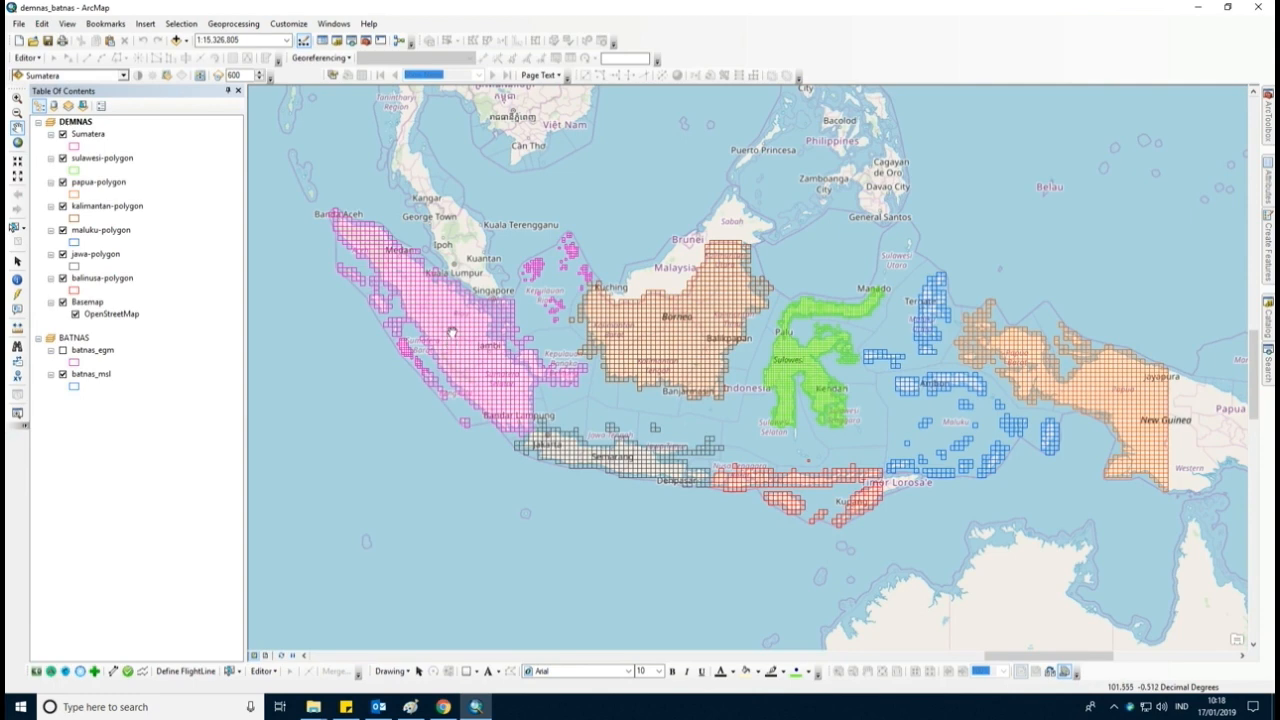
- Open the Sumatera layer's attribute table, fit the table window to the map area and widen the REGION column to examine its fields
right_click(103, 139)
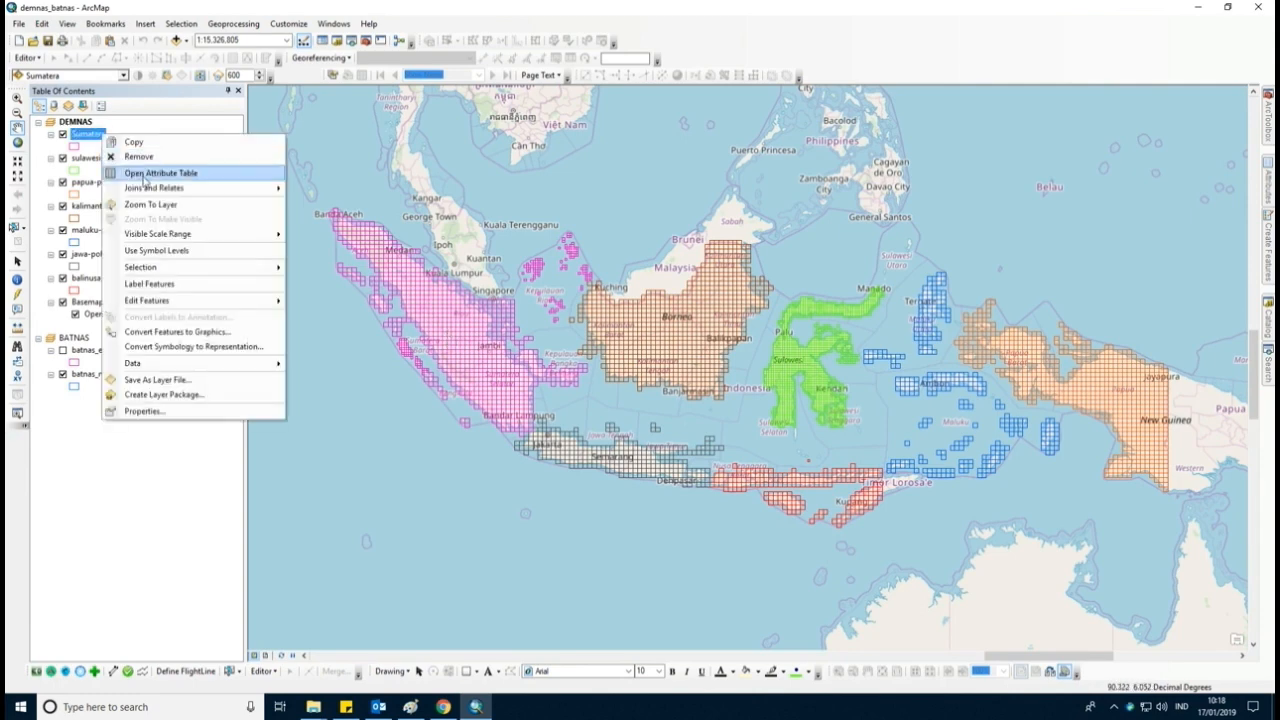
click(122, 172)
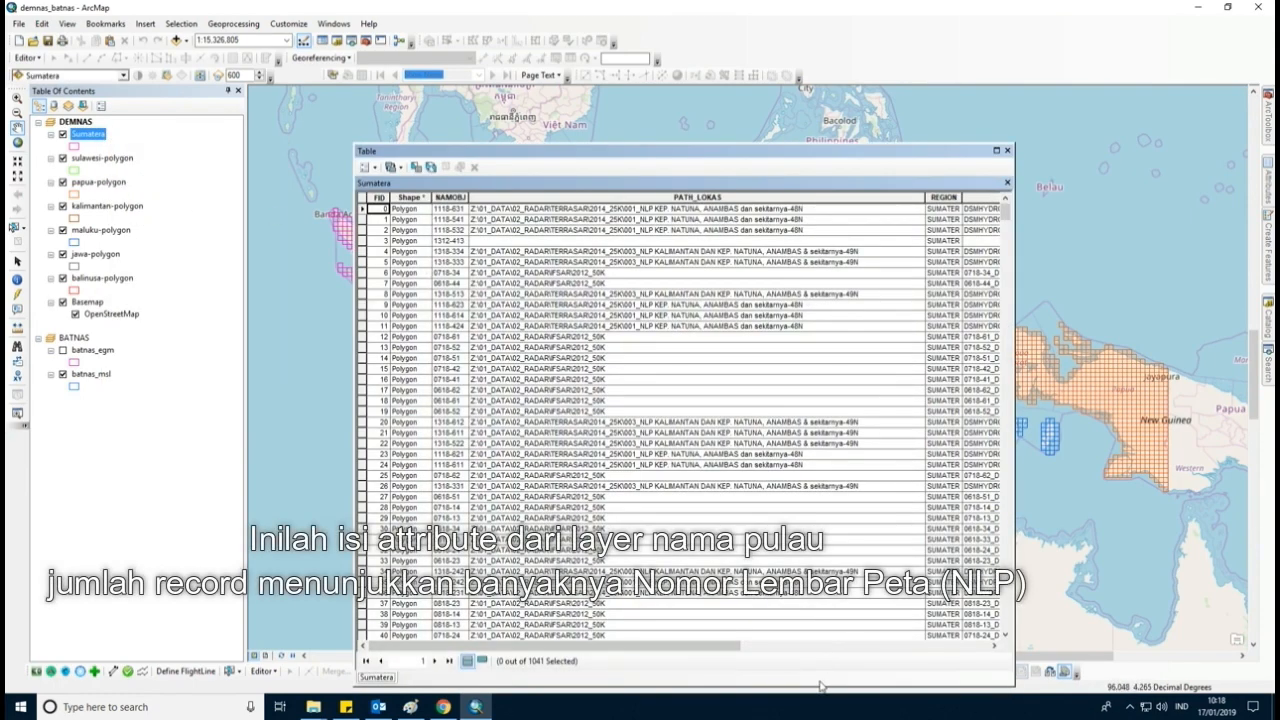
drag(821, 686, 821, 563)
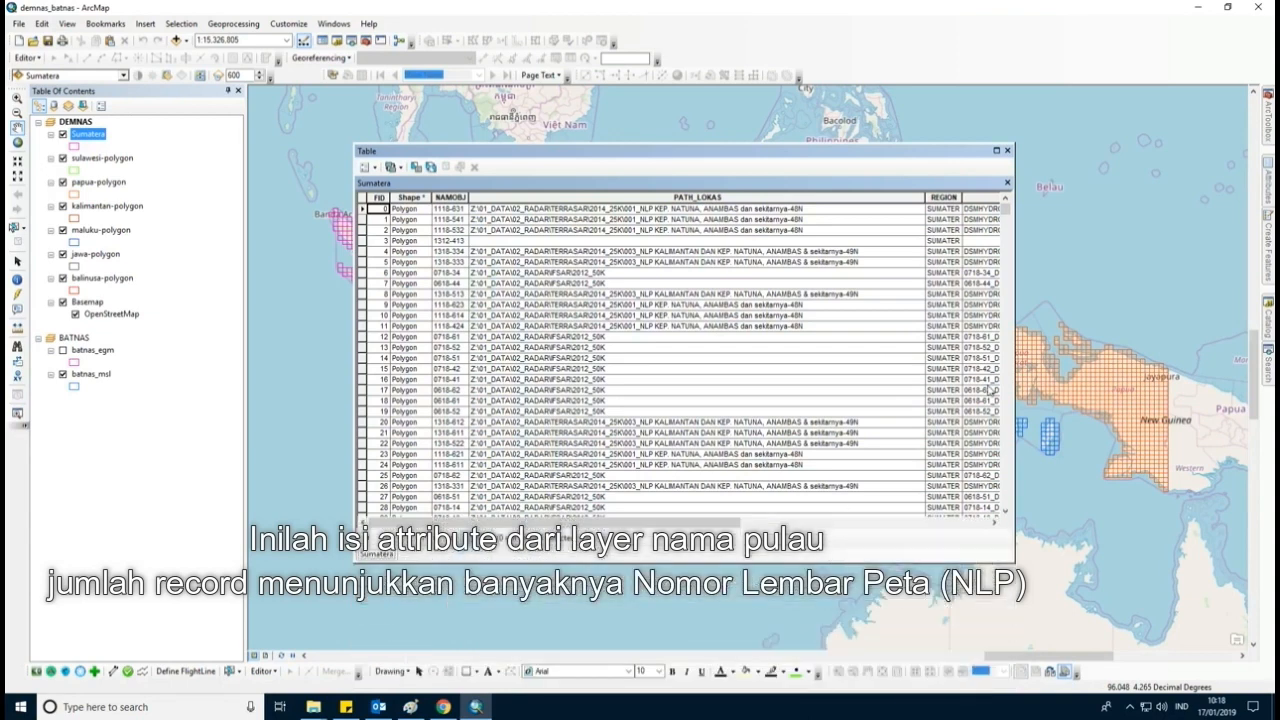
drag(1016, 333, 1188, 338)
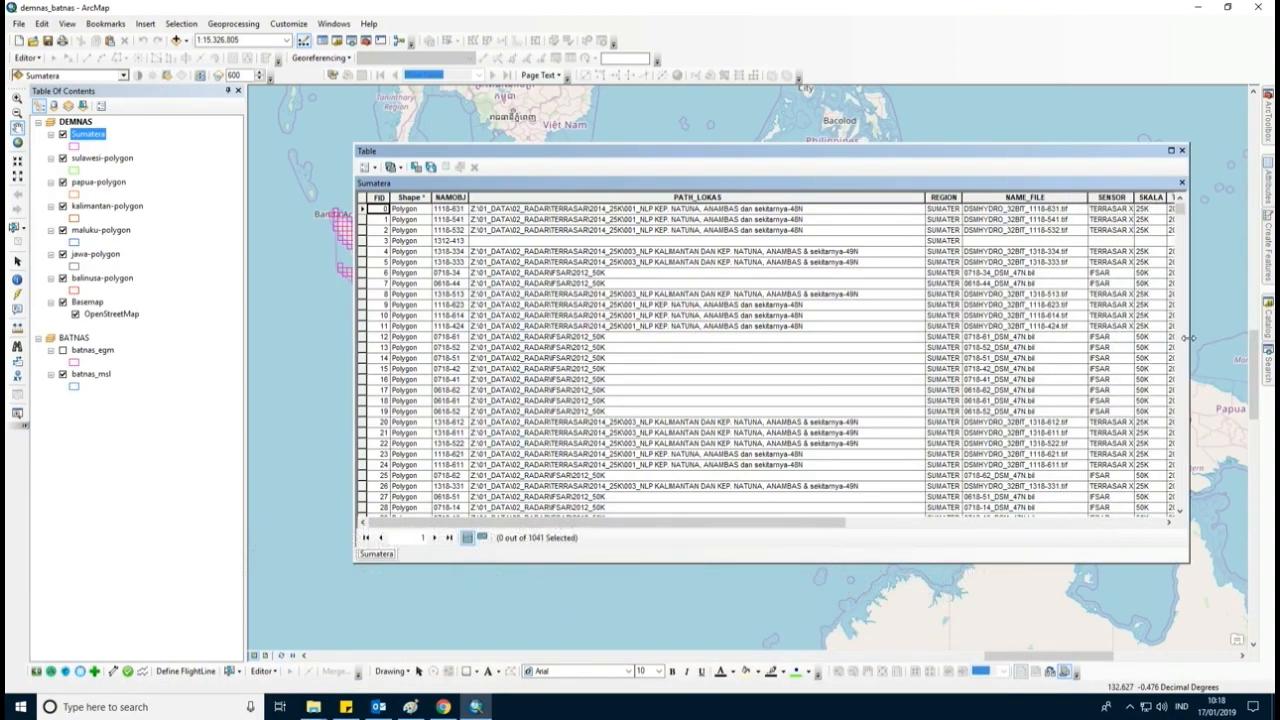
drag(520, 521, 613, 521)
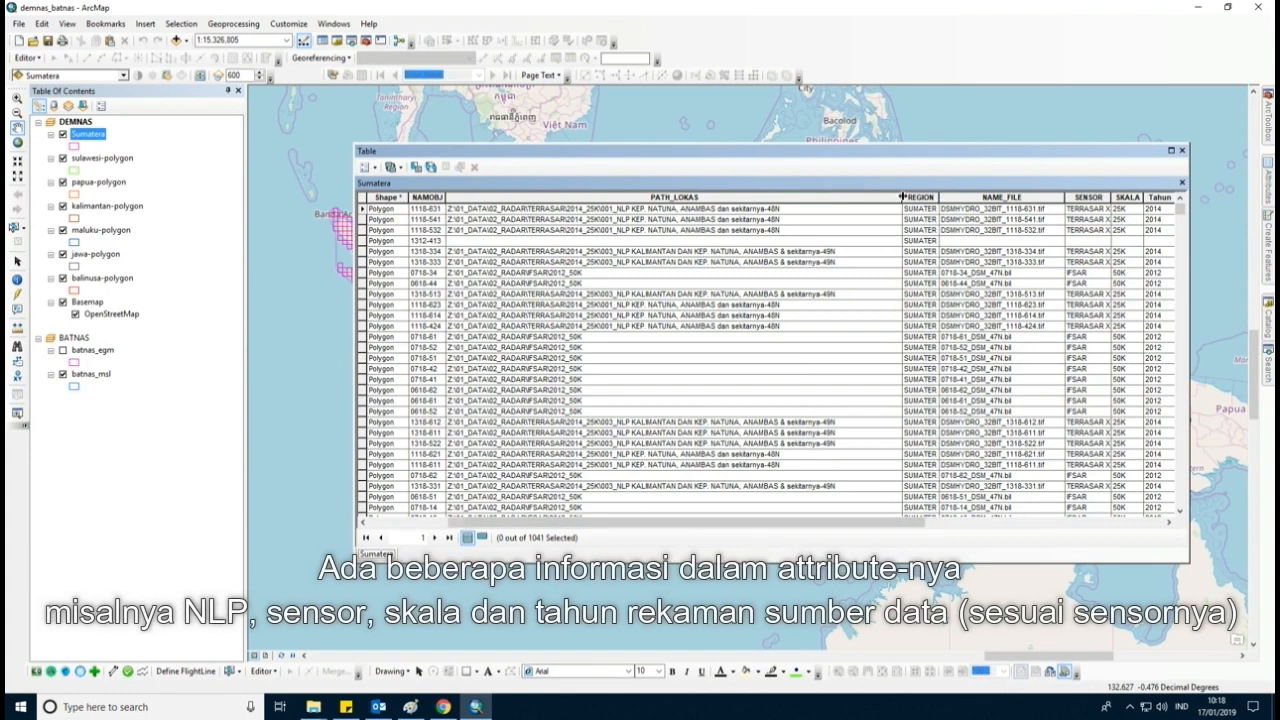
drag(940, 200, 955, 200)
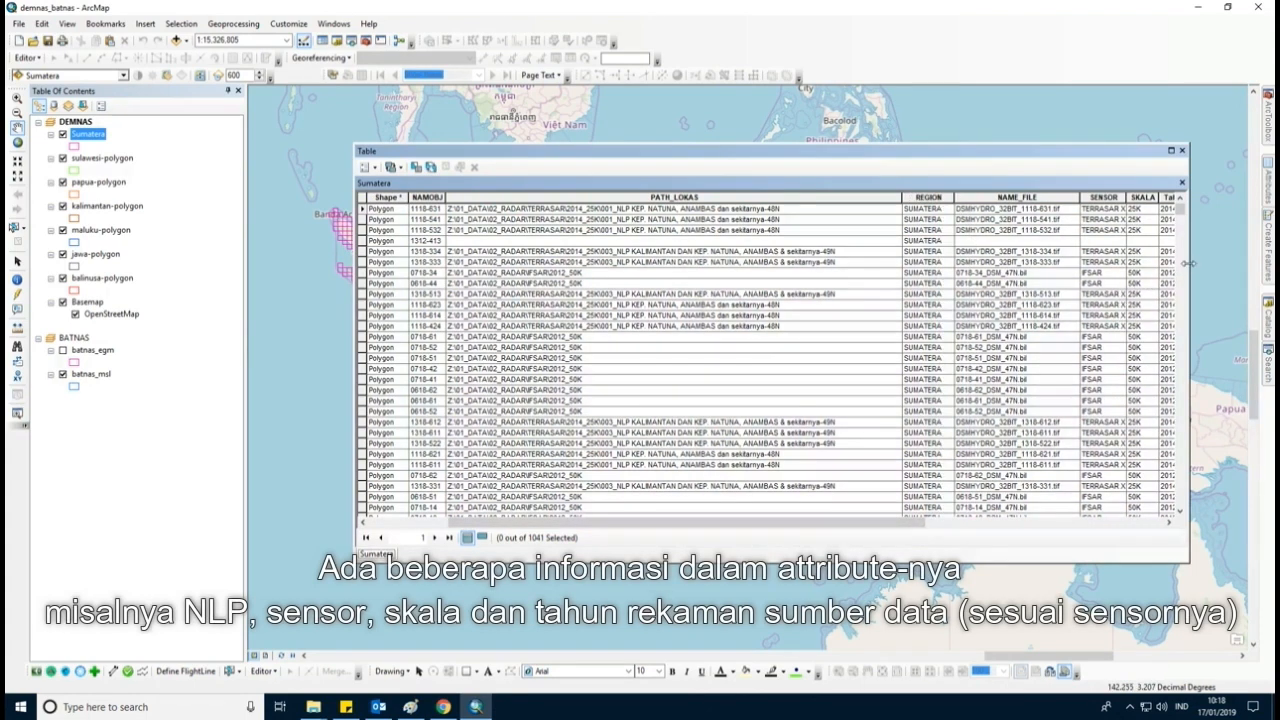
drag(1189, 266, 1214, 267)
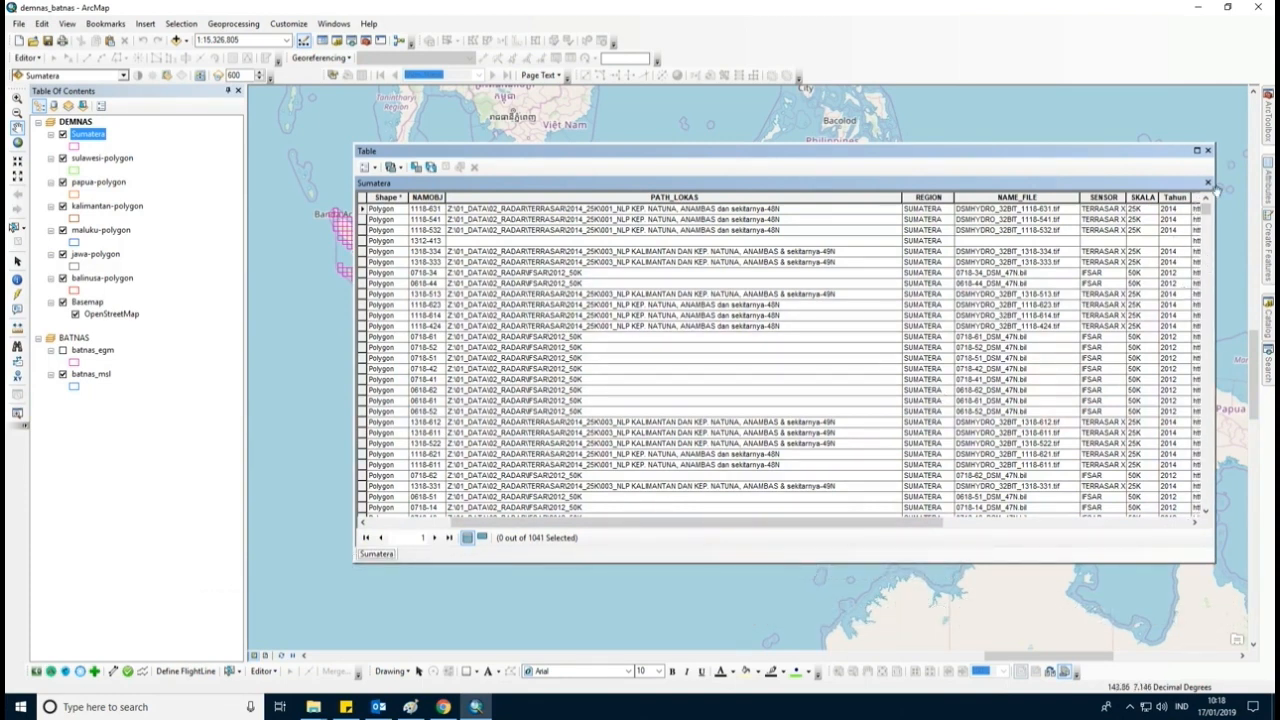
- Open the attribute tables of the sulawesi-polygon, papua-polygon and kalimantan-polygon layers to compare their fields
right_click(98, 160)
click(128, 198)
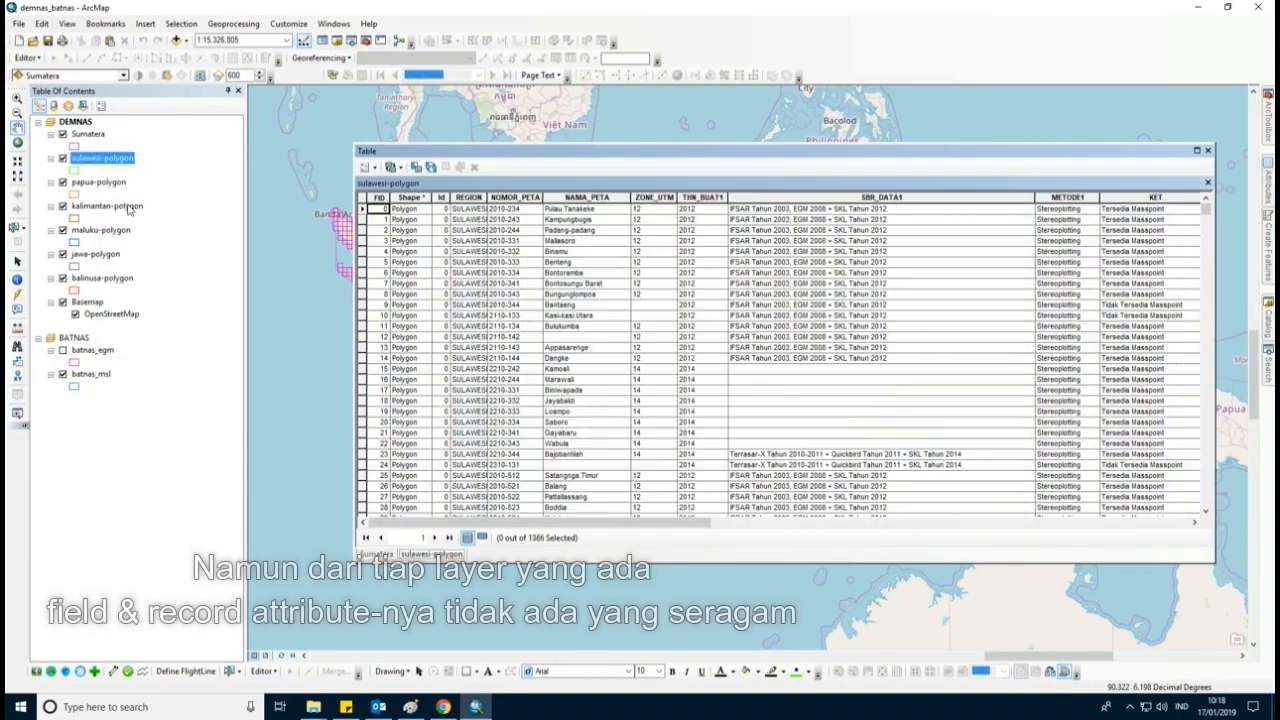
right_click(101, 184)
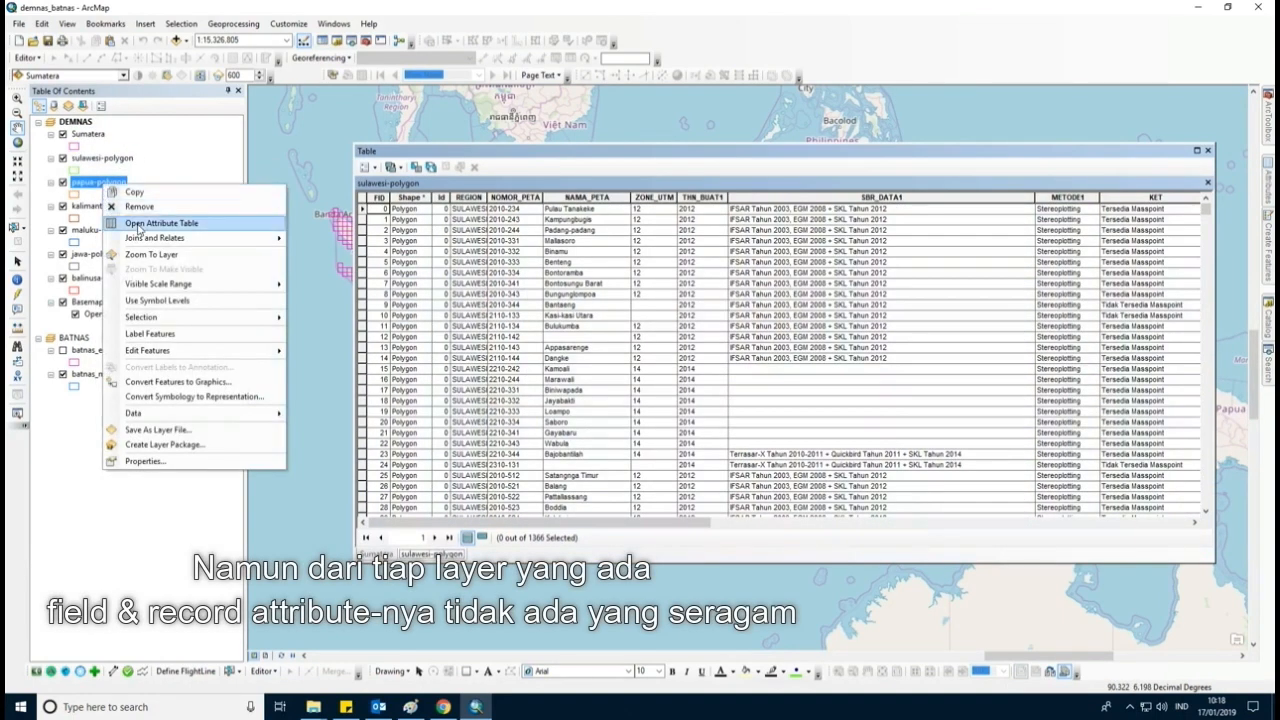
click(140, 225)
right_click(92, 208)
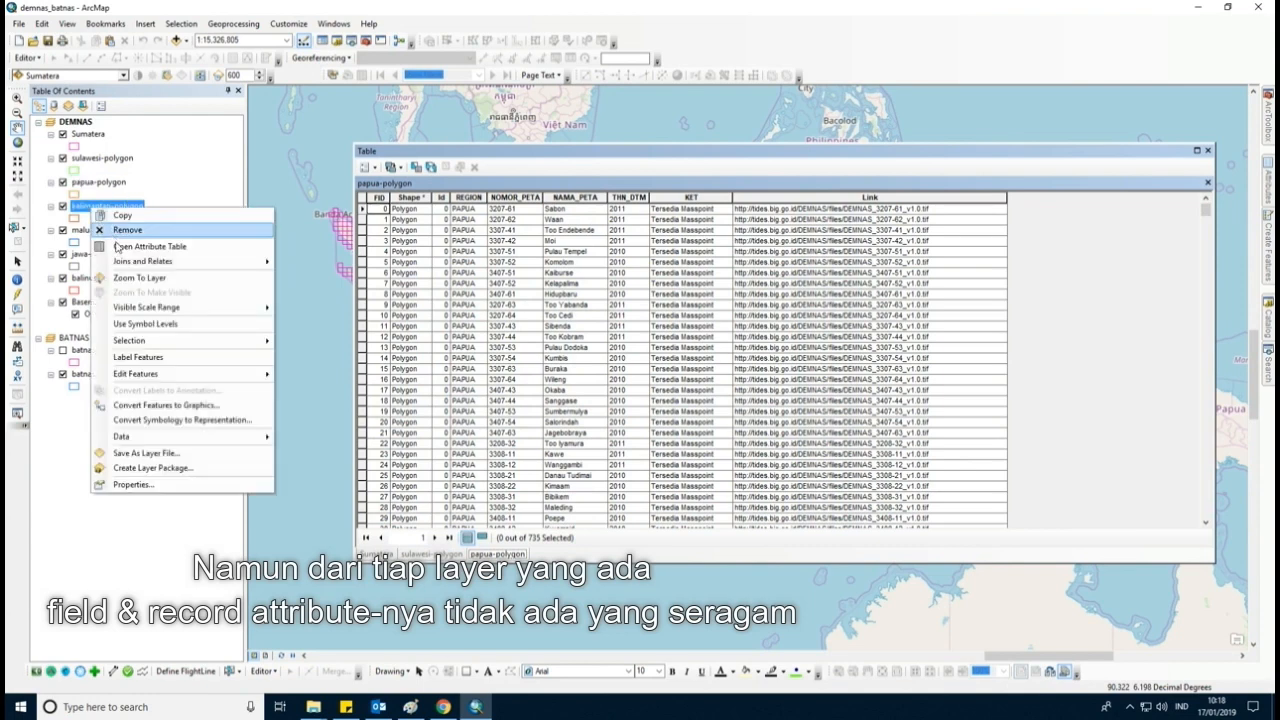
click(144, 251)
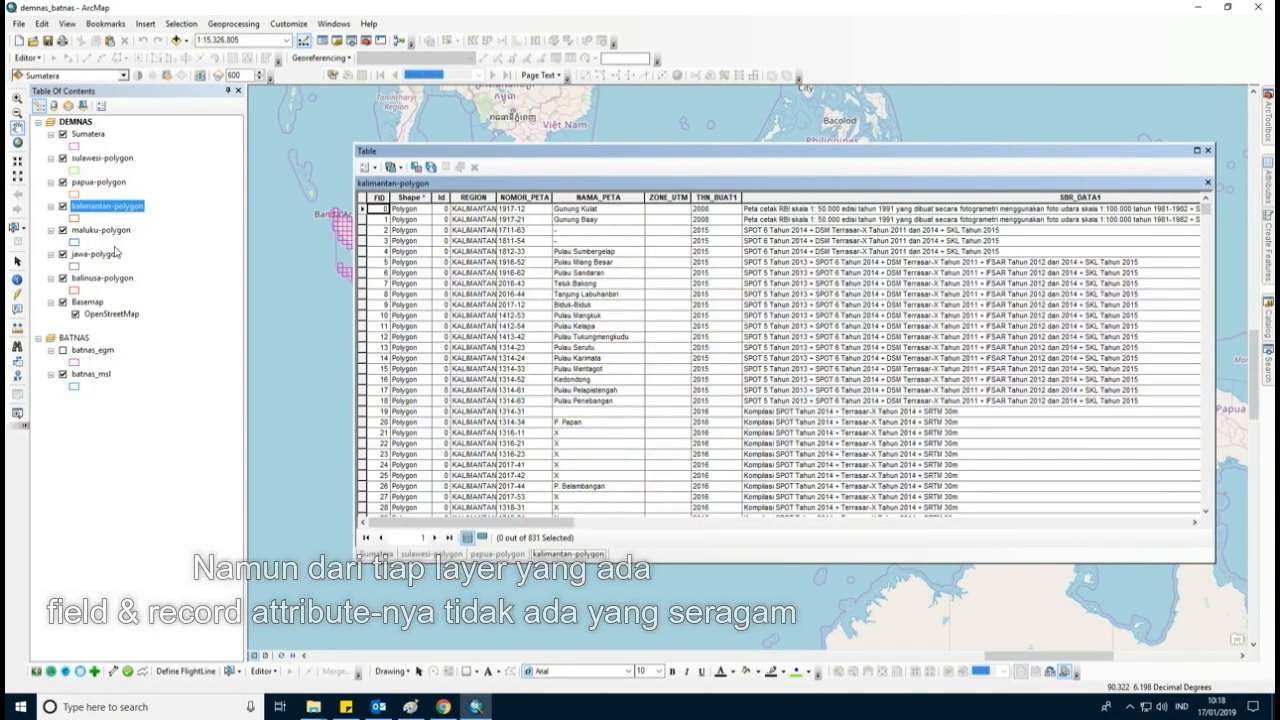
- Examine the attribute tables of maluku-polygon, jawa-polygon and balinusa-polygon, narrowing the last one's PATH_LOKAS column, and close the table window
right_click(100, 230)
click(138, 273)
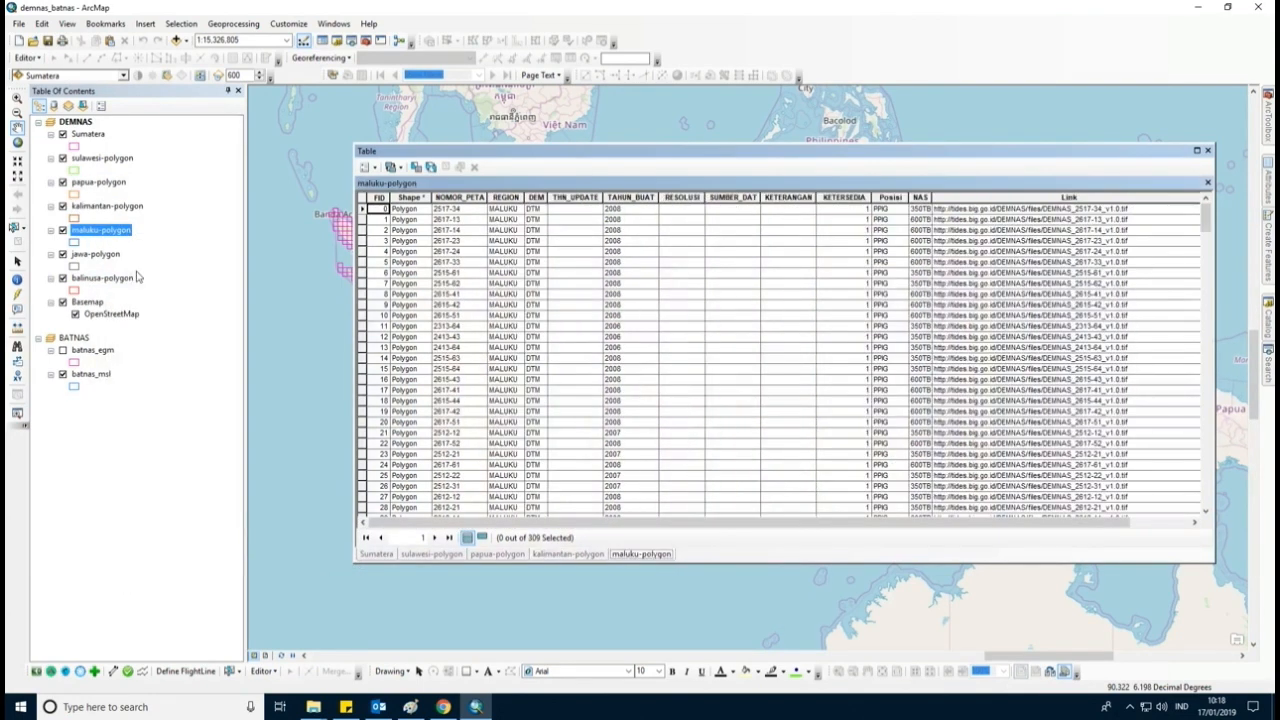
right_click(115, 257)
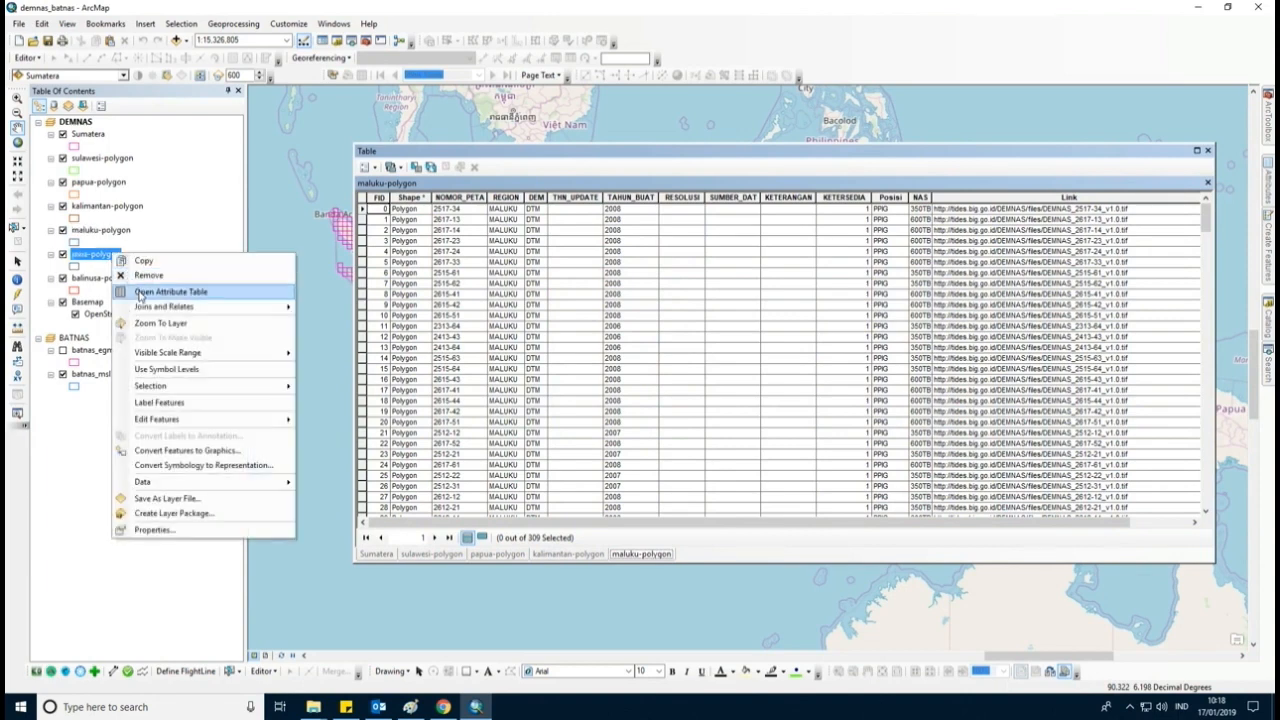
click(140, 296)
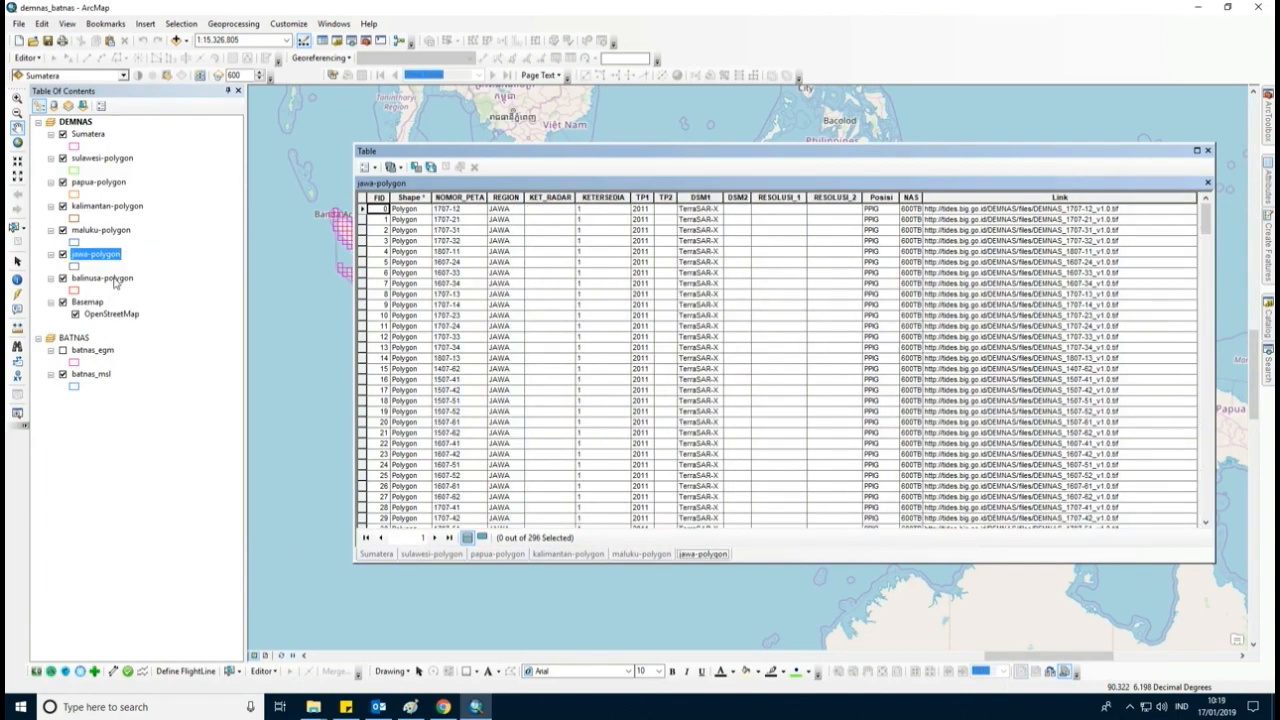
right_click(117, 280)
click(150, 318)
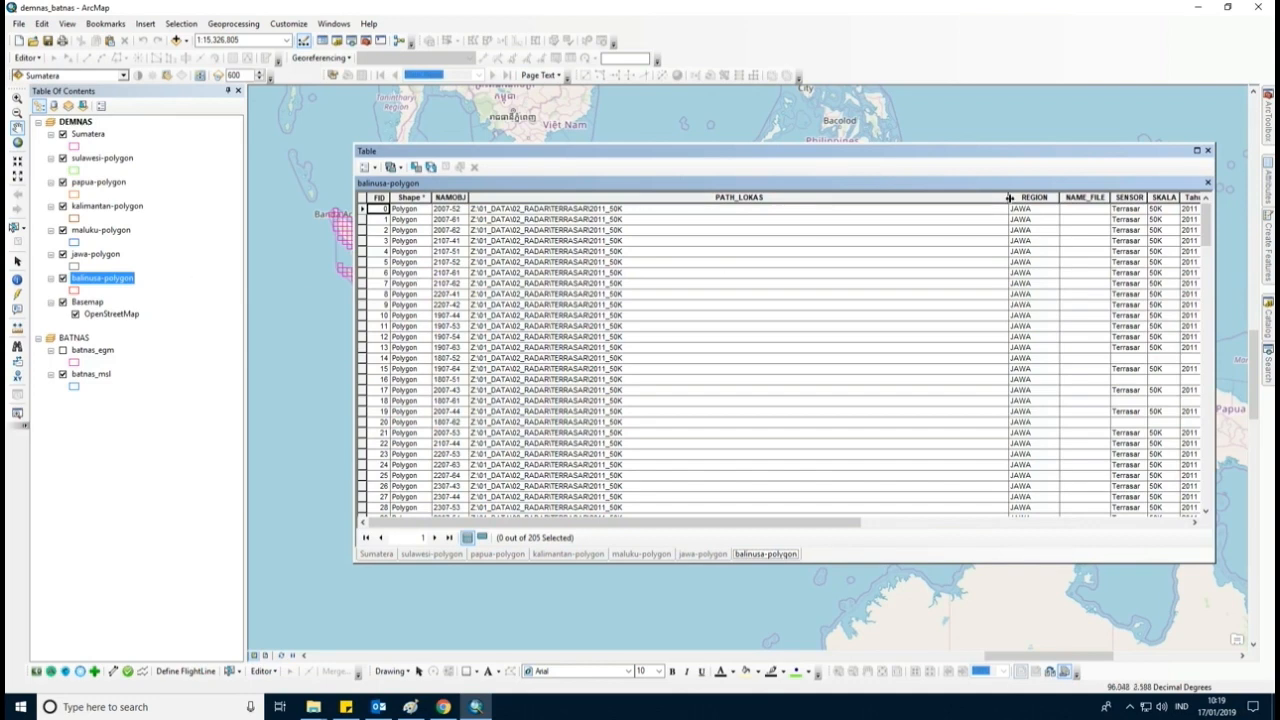
drag(1009, 197, 767, 197)
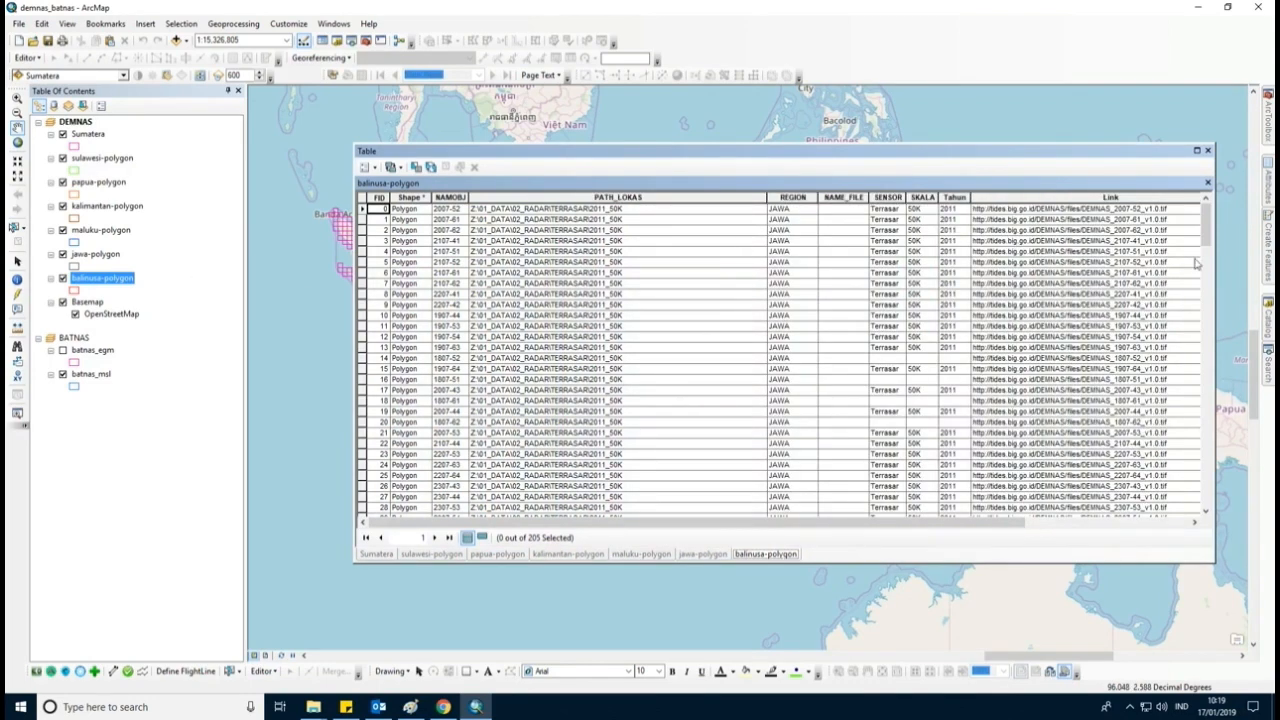
click(1207, 150)
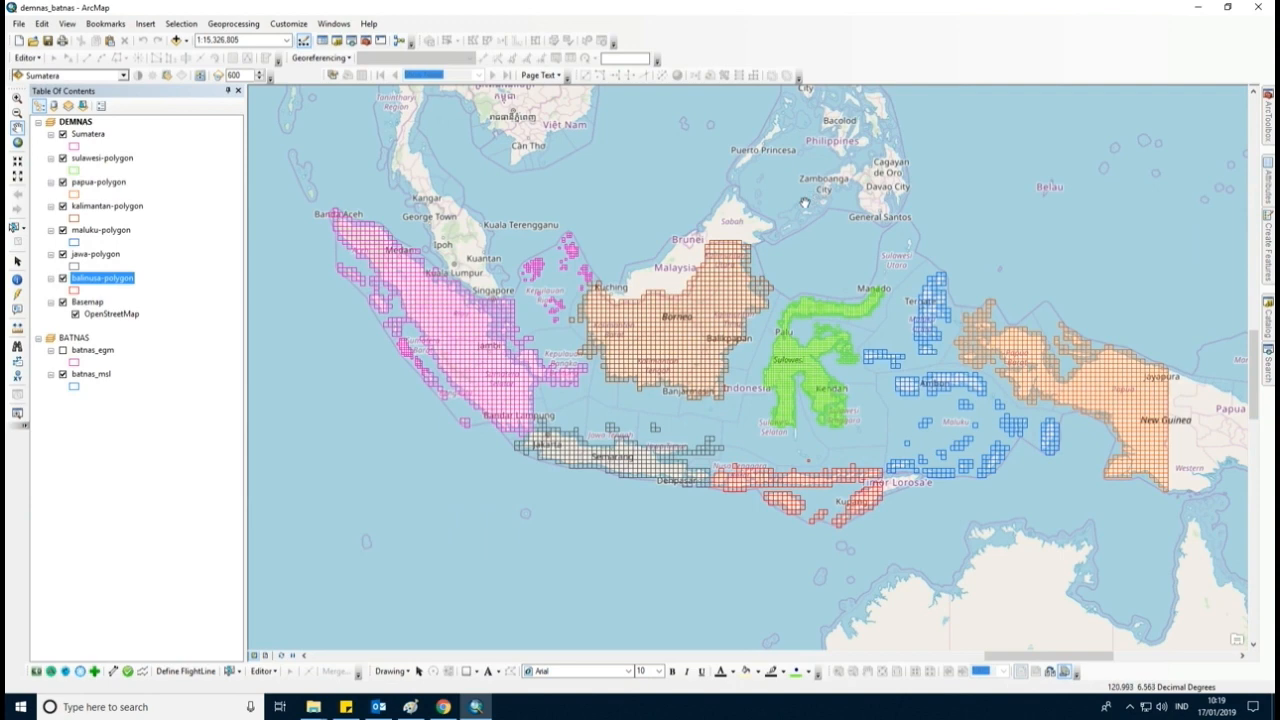
- Launch the download hyperlink of the Sumatera grid square covering Anak Krakatau in the strait between Sumatera and Jawa
click(16, 99)
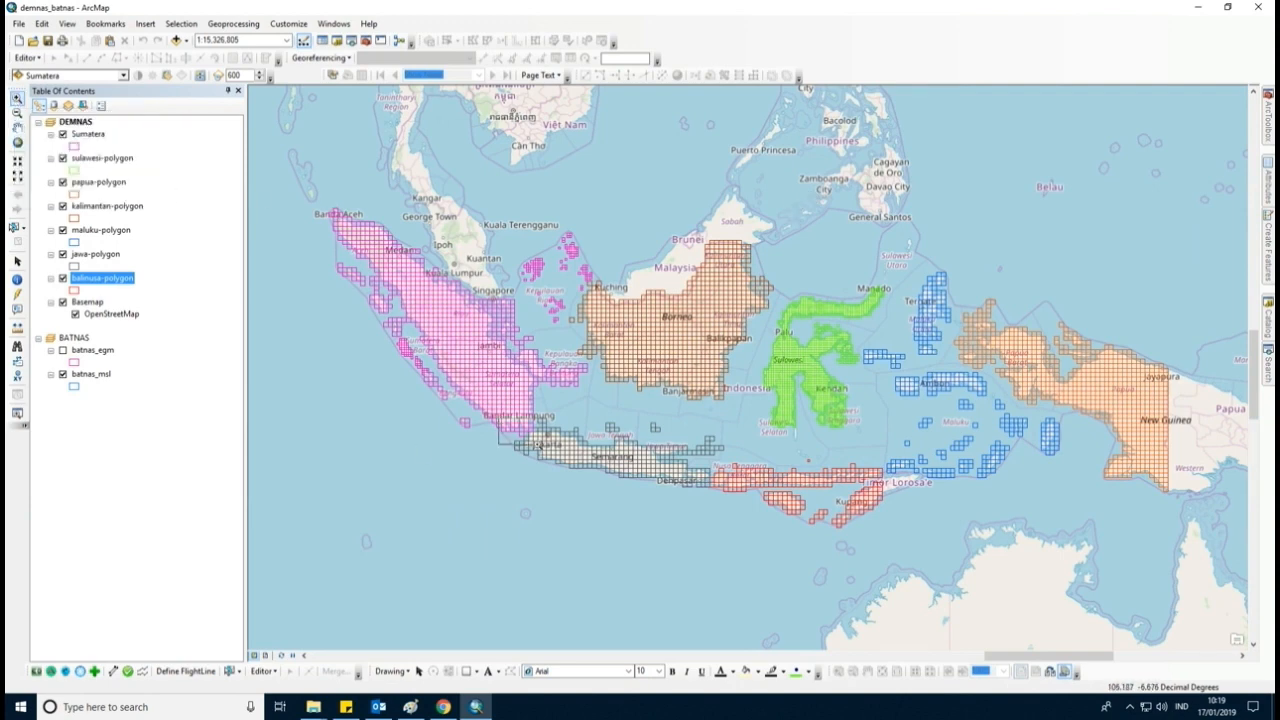
drag(487, 418, 549, 452)
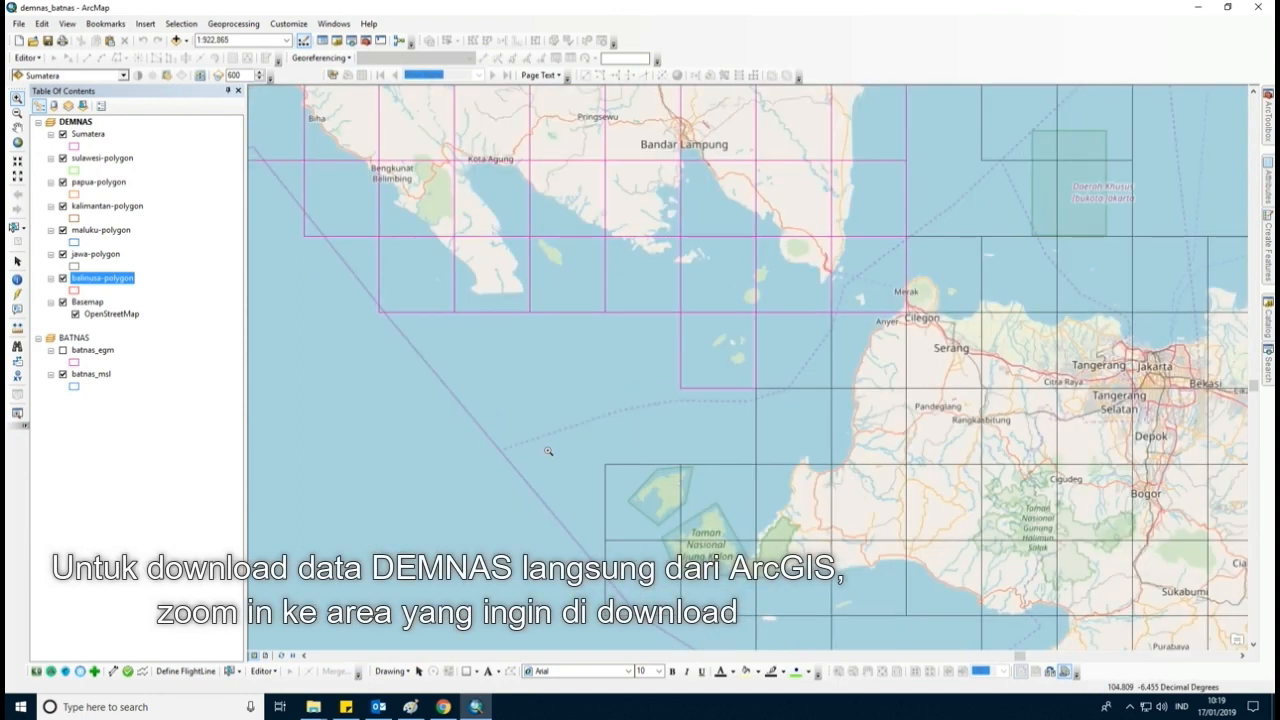
click(87, 134)
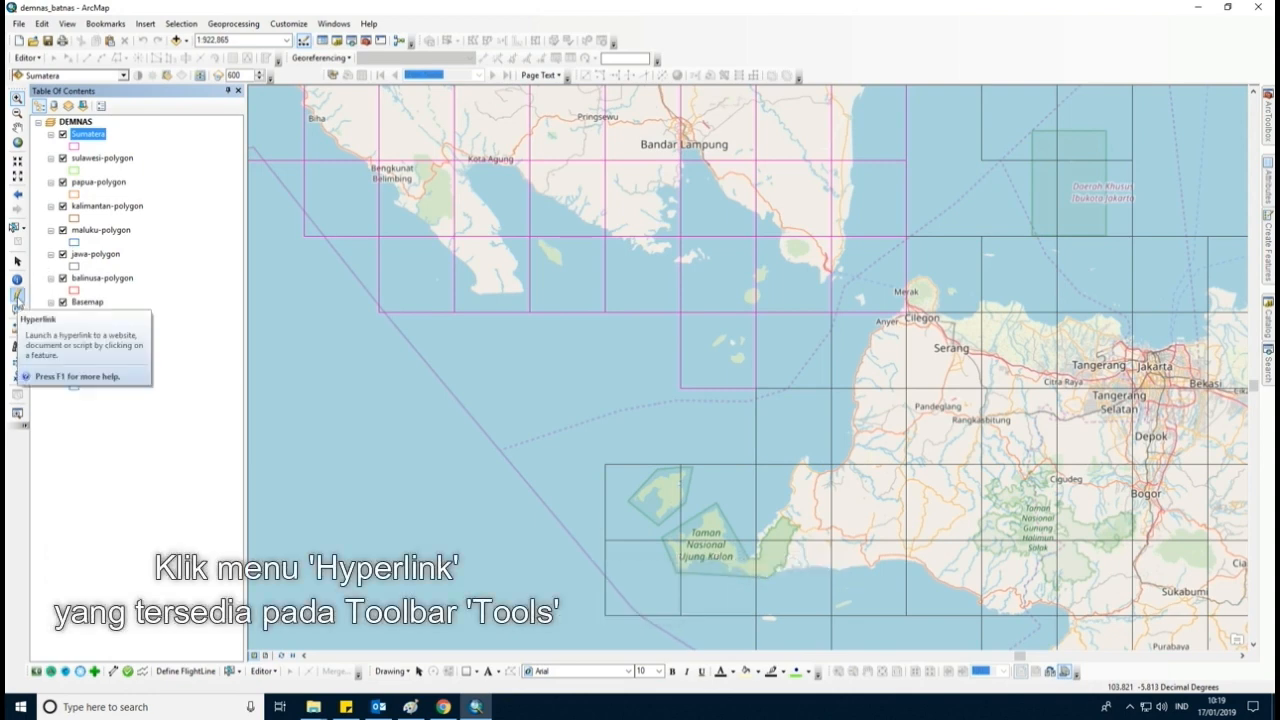
click(17, 295)
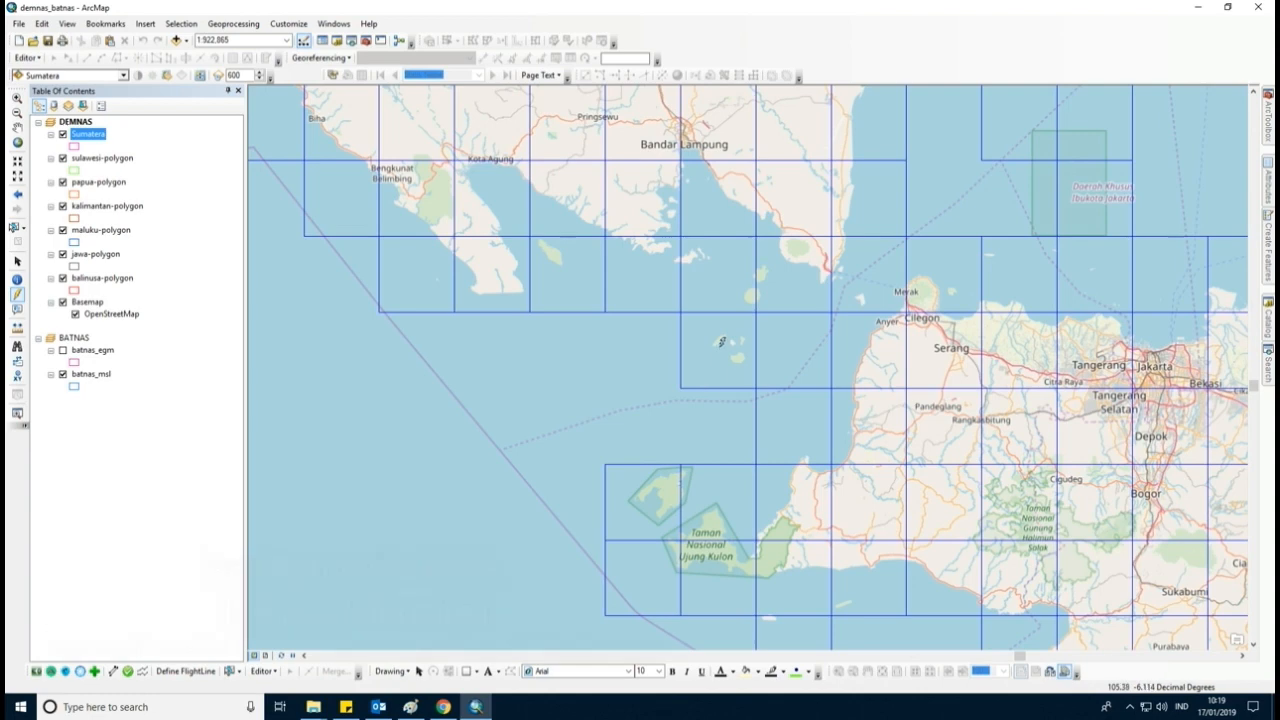
mouse_move(721, 342)
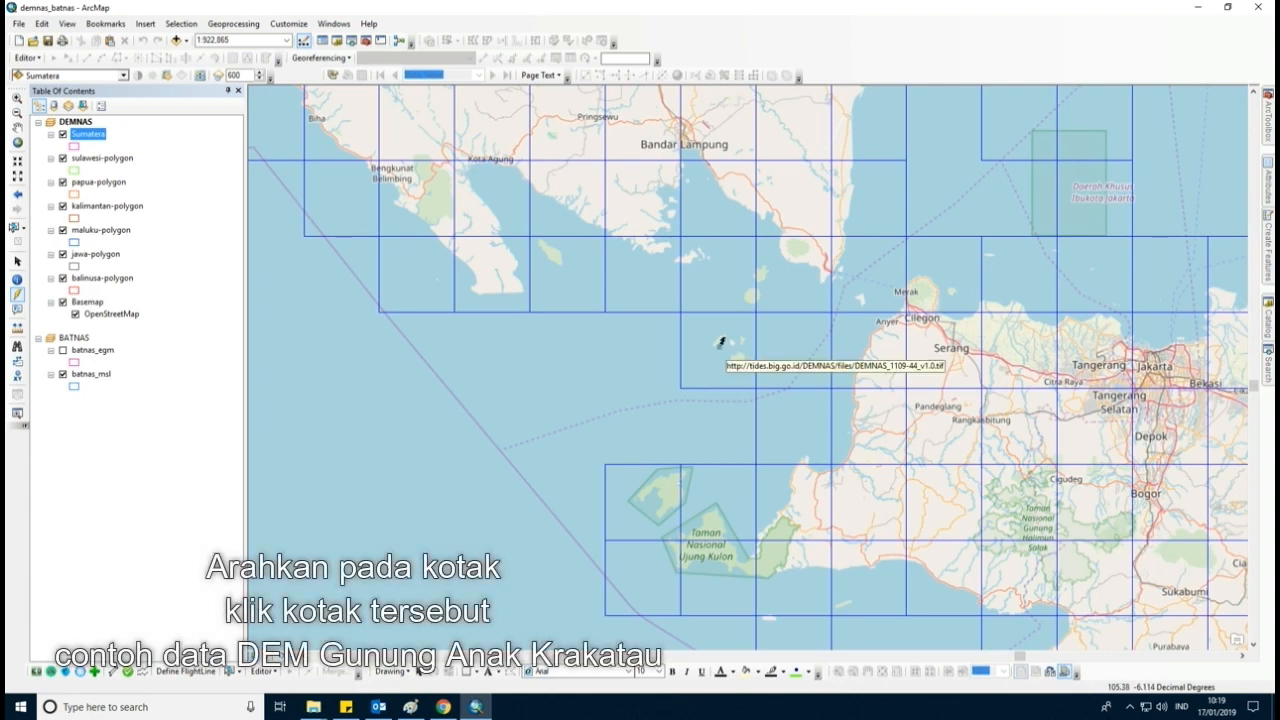
click(721, 342)
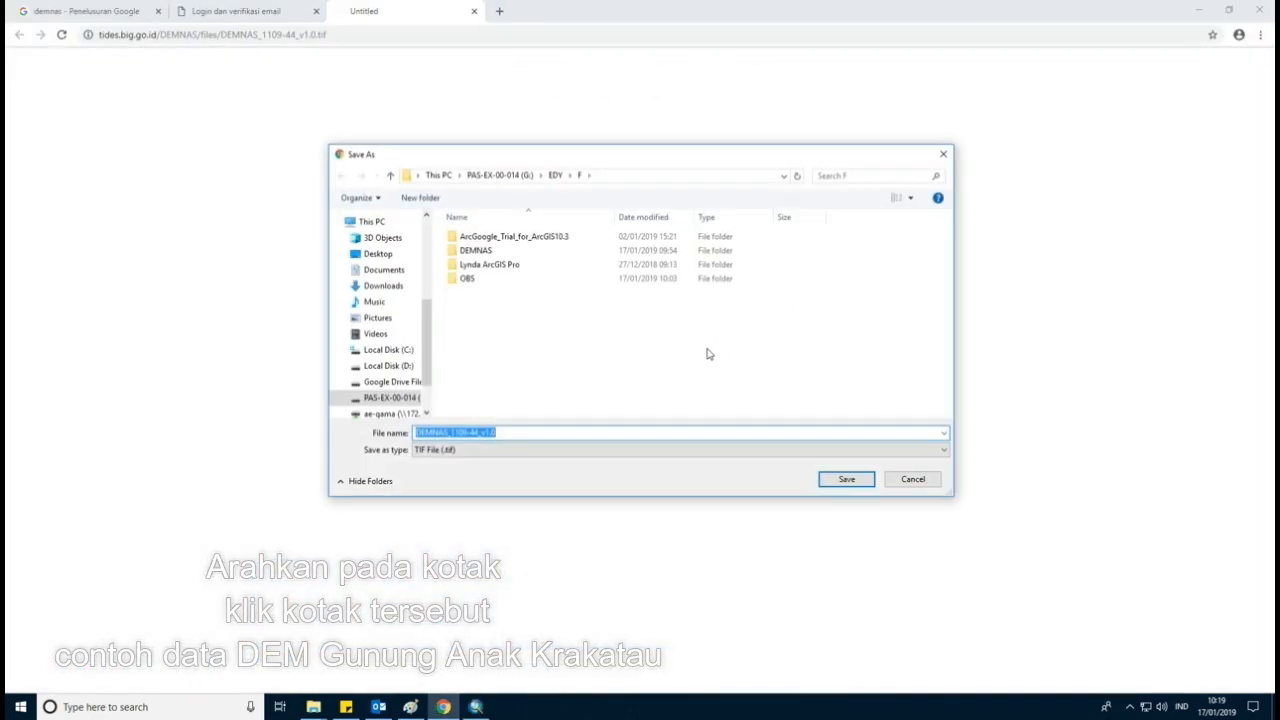
- Save the DEMNAS_1109-44_v1.0 TIF file into the DEMNAS folder on Local Disk (D:)
click(388, 365)
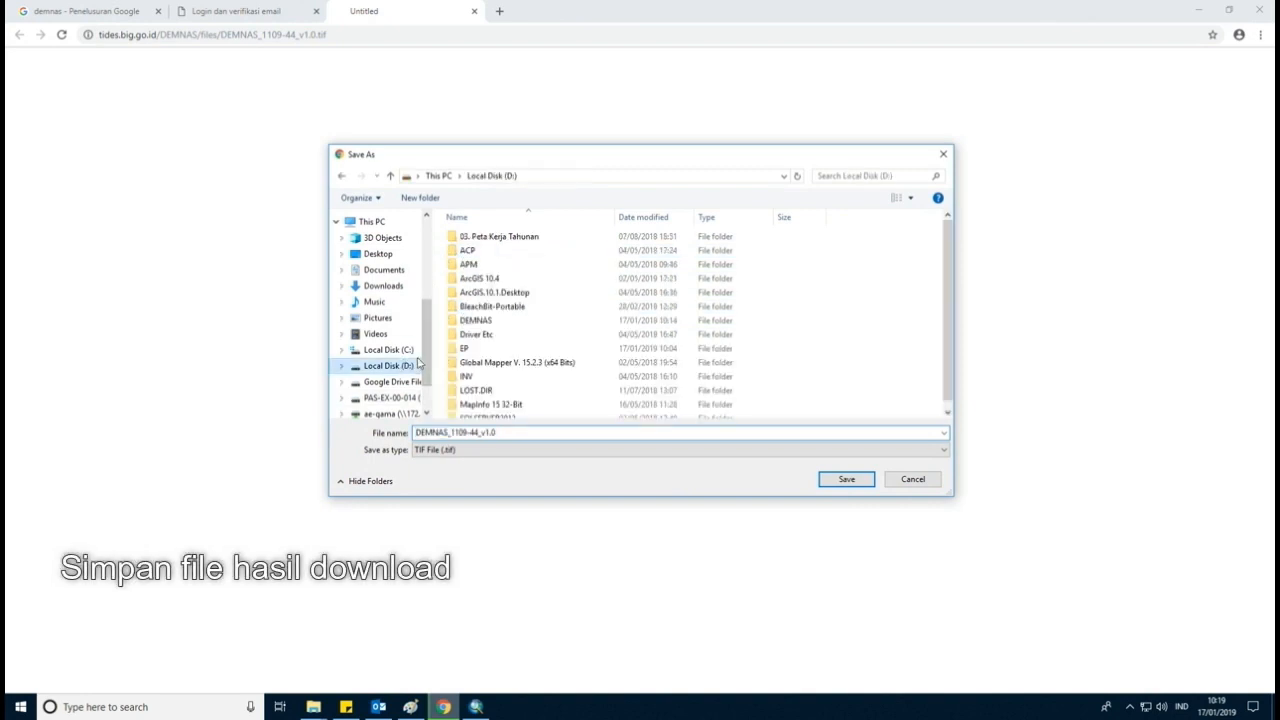
double_click(478, 320)
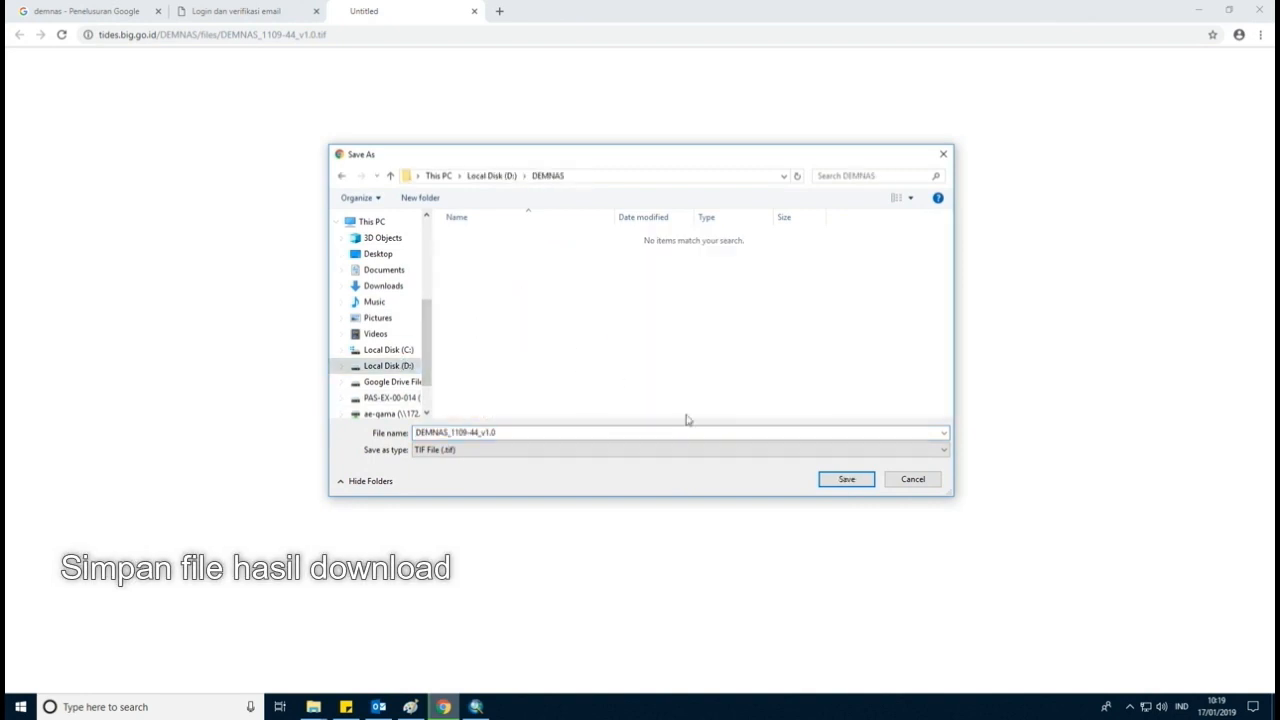
click(846, 480)
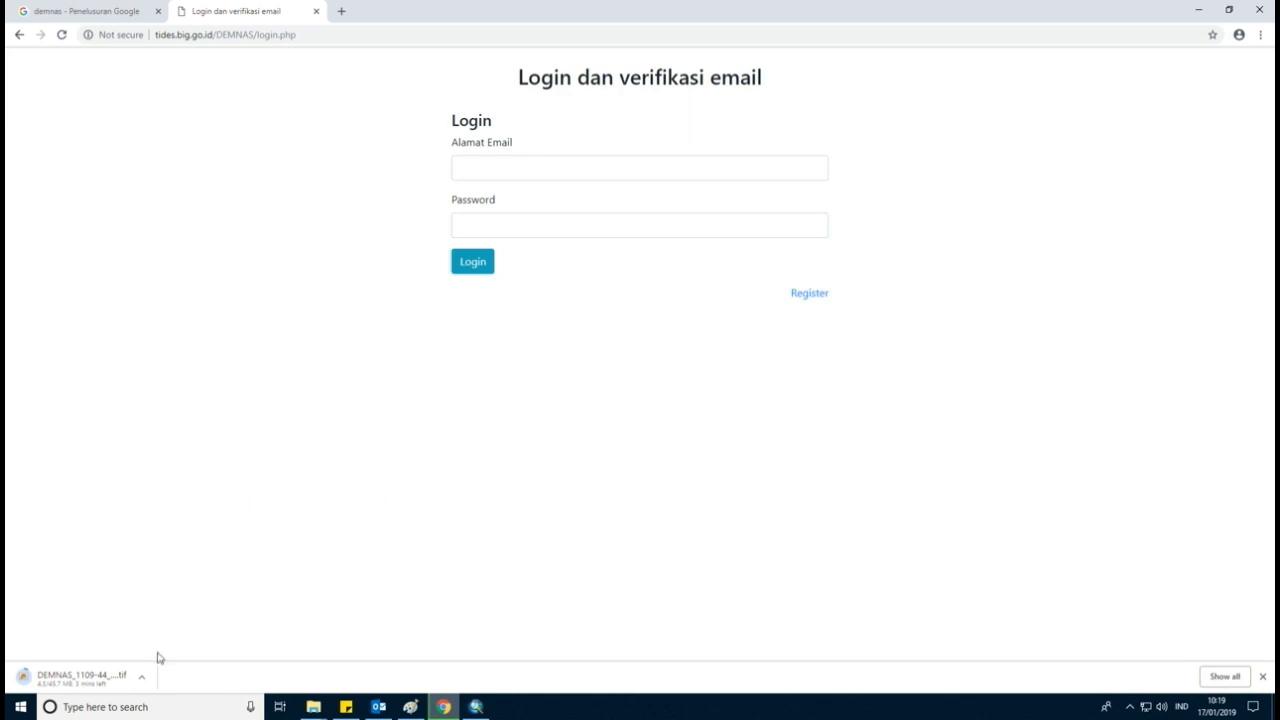
- Switch to ArcMap, launch the download hyperlink of the Sulawesi grid square at Palu and save DEMNAS_2015-321_v1.0 in the DEMNAS folder
click(475, 707)
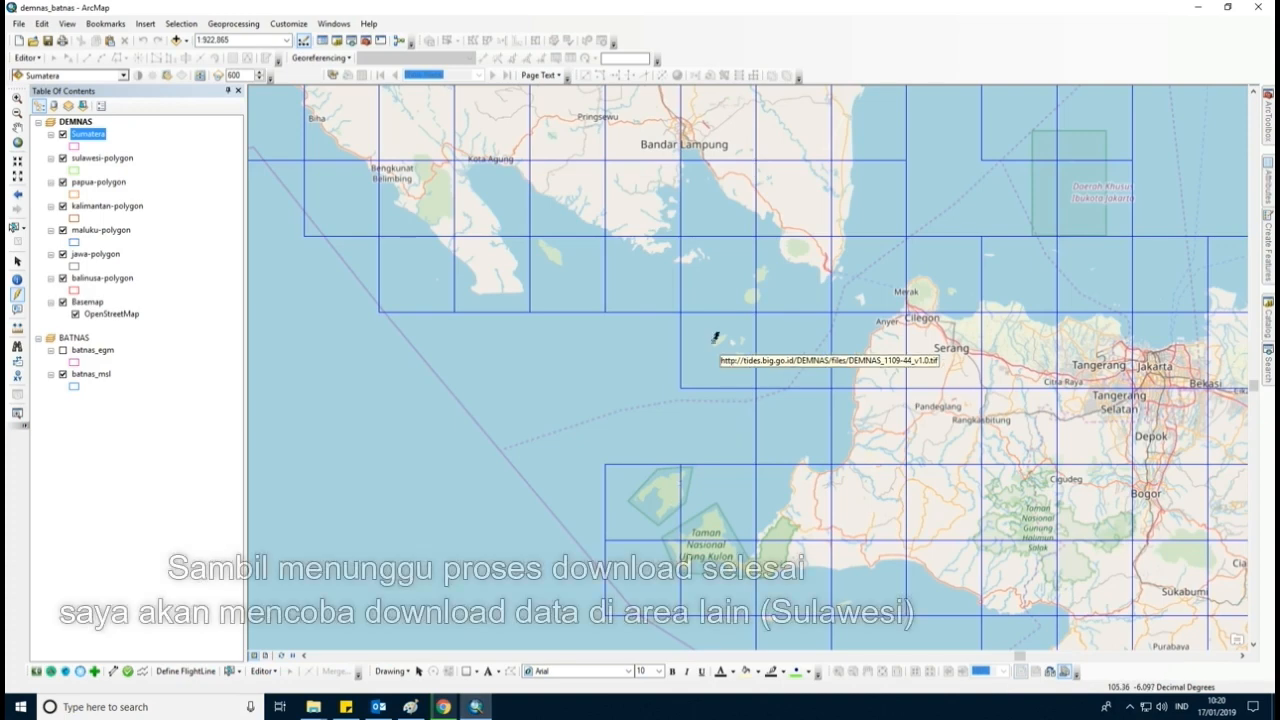
scroll(715, 338, up, 5)
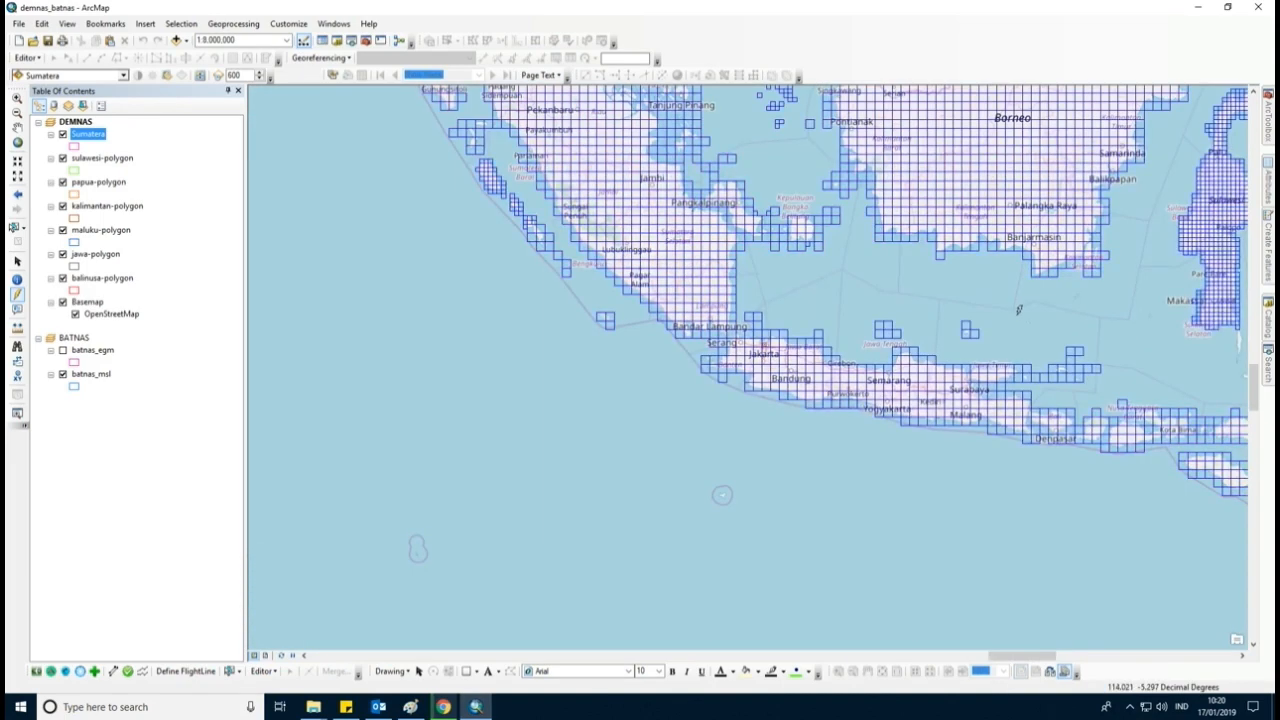
drag(1031, 299, 667, 494)
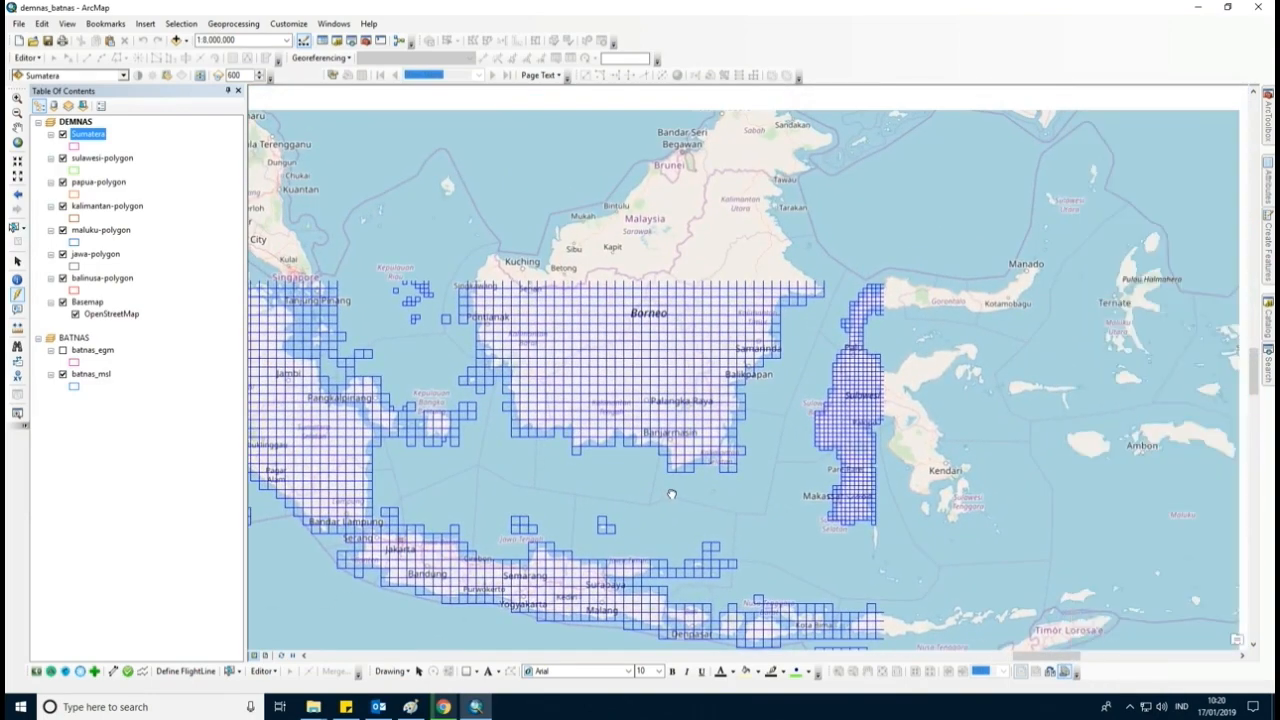
scroll(880, 292, down, 3)
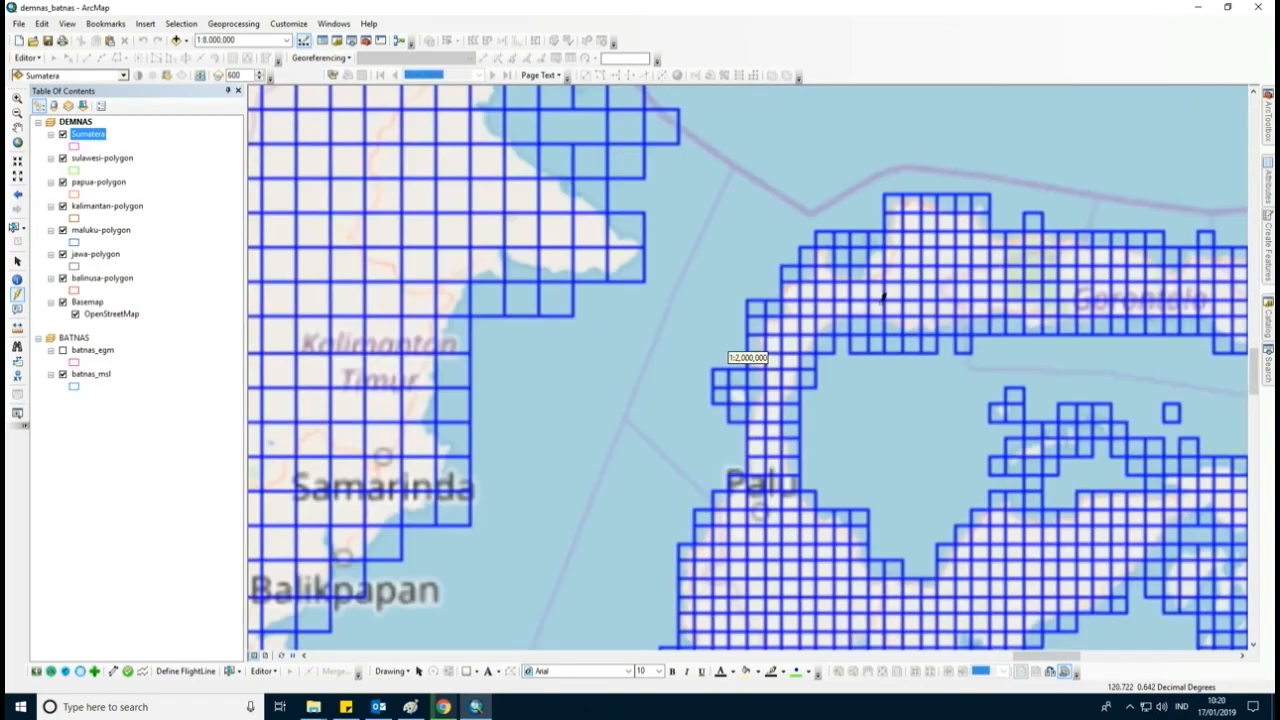
scroll(790, 400, down, 2)
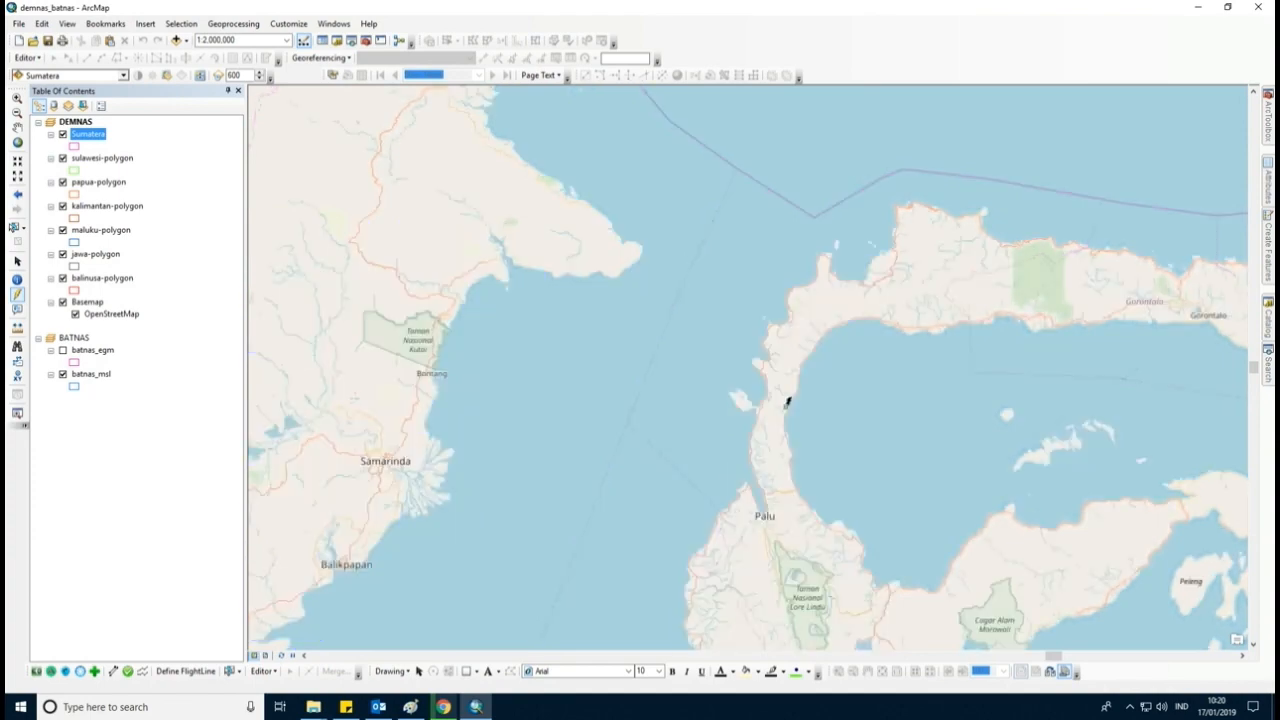
scroll(857, 305, down, 1)
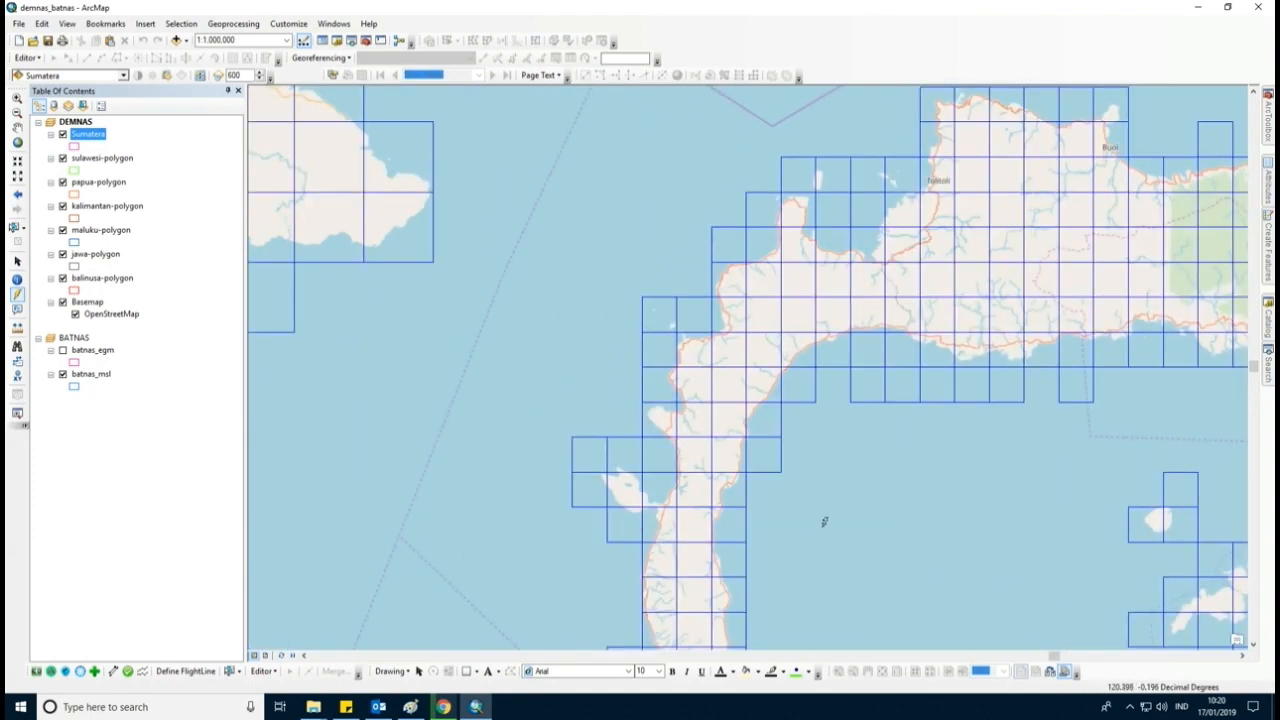
drag(825, 522, 856, 207)
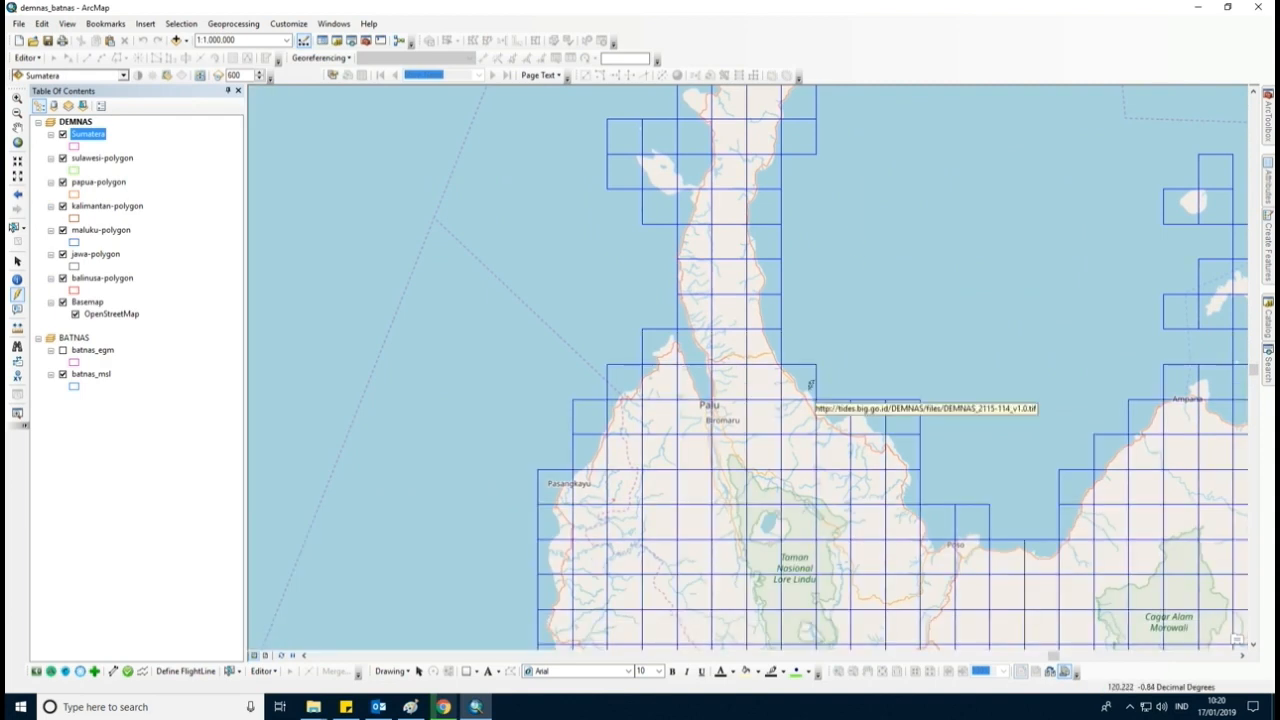
click(702, 410)
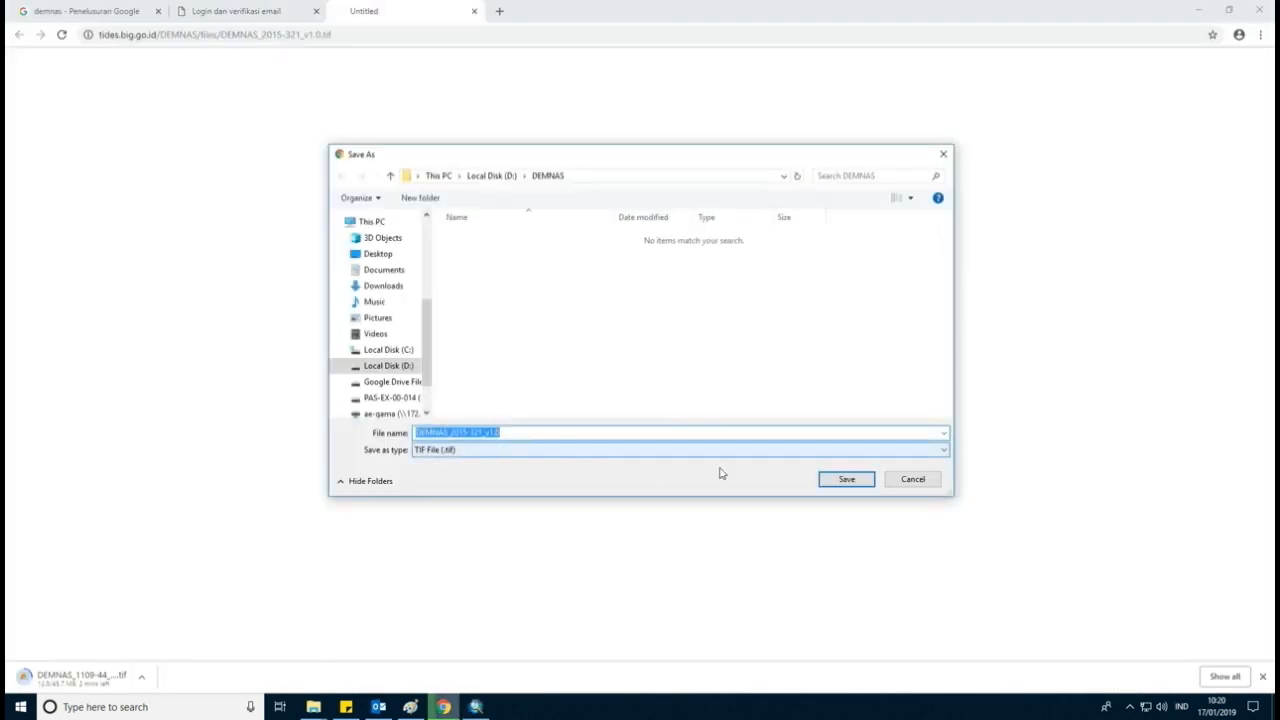
click(840, 480)
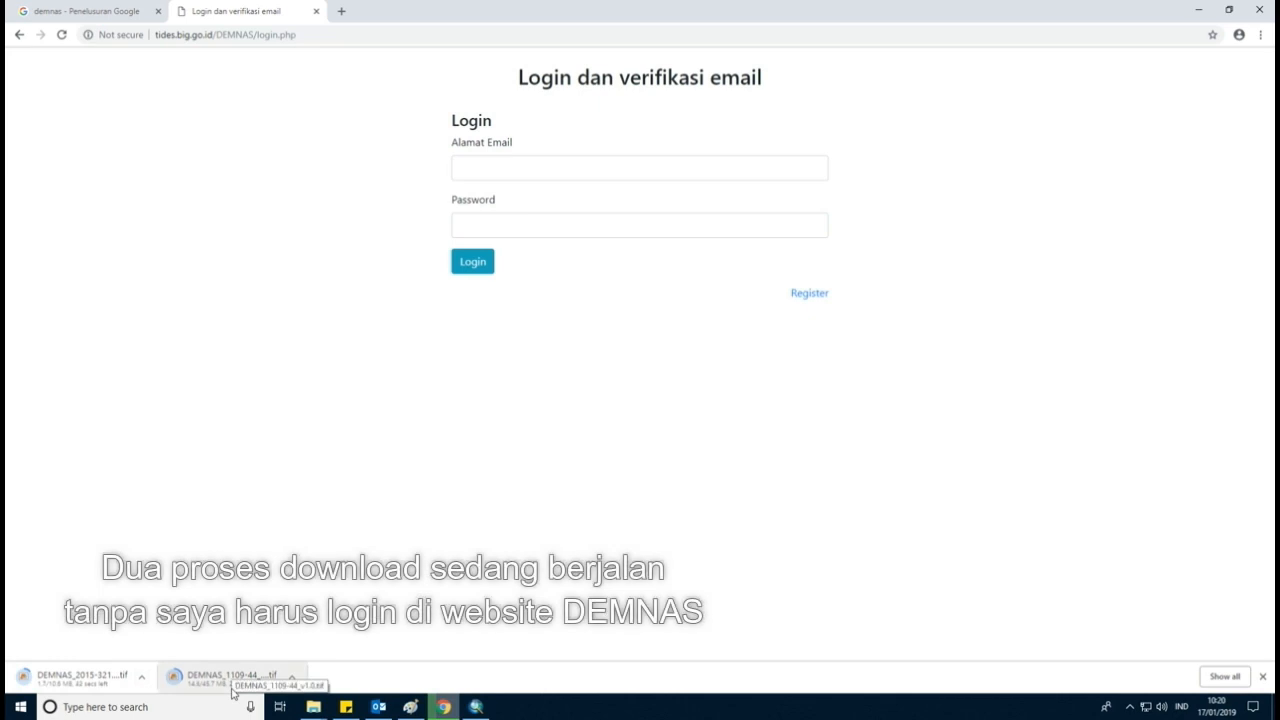
- Return to ArcMap, frame the map on all of Indonesia and activate the BATNAS data frame
click(477, 708)
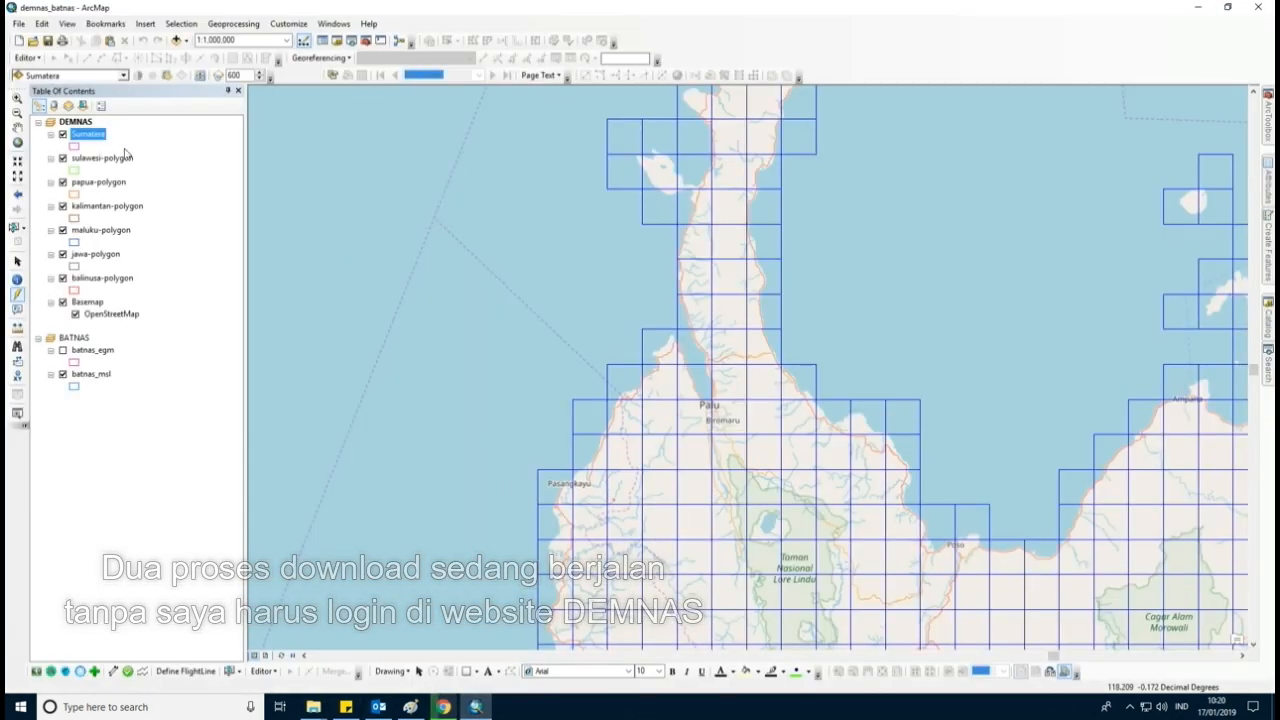
click(17, 142)
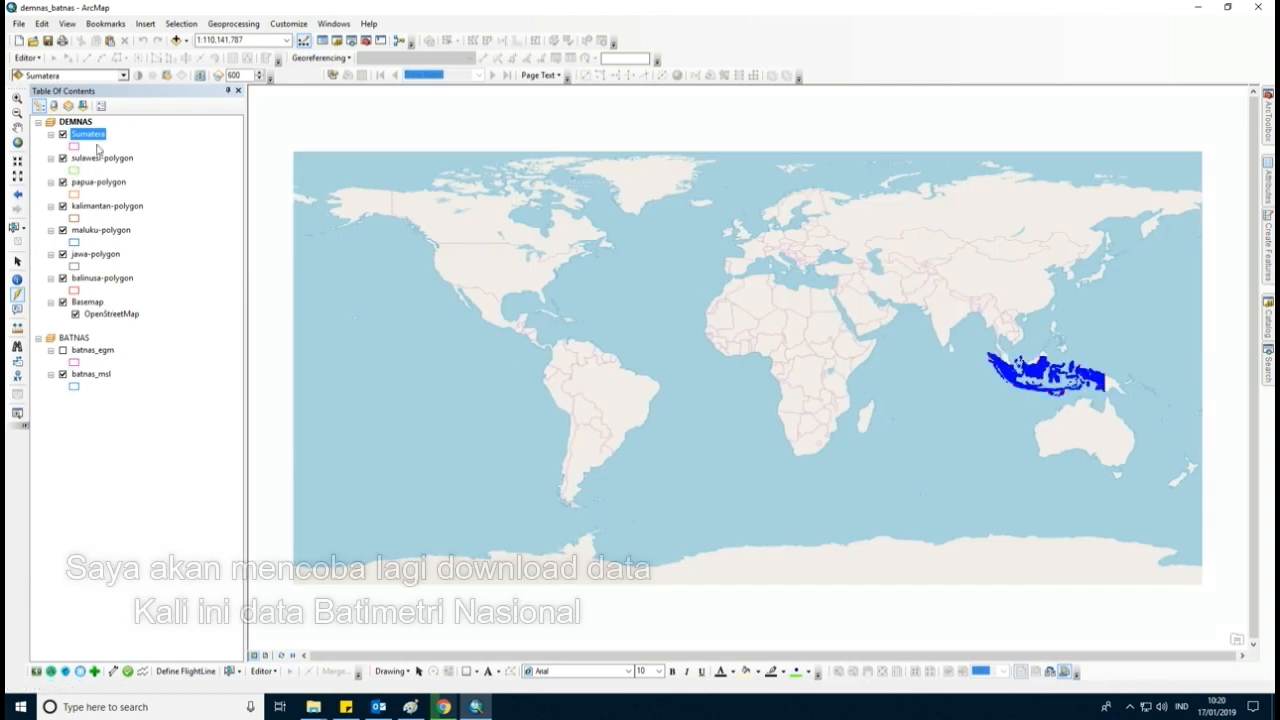
right_click(88, 134)
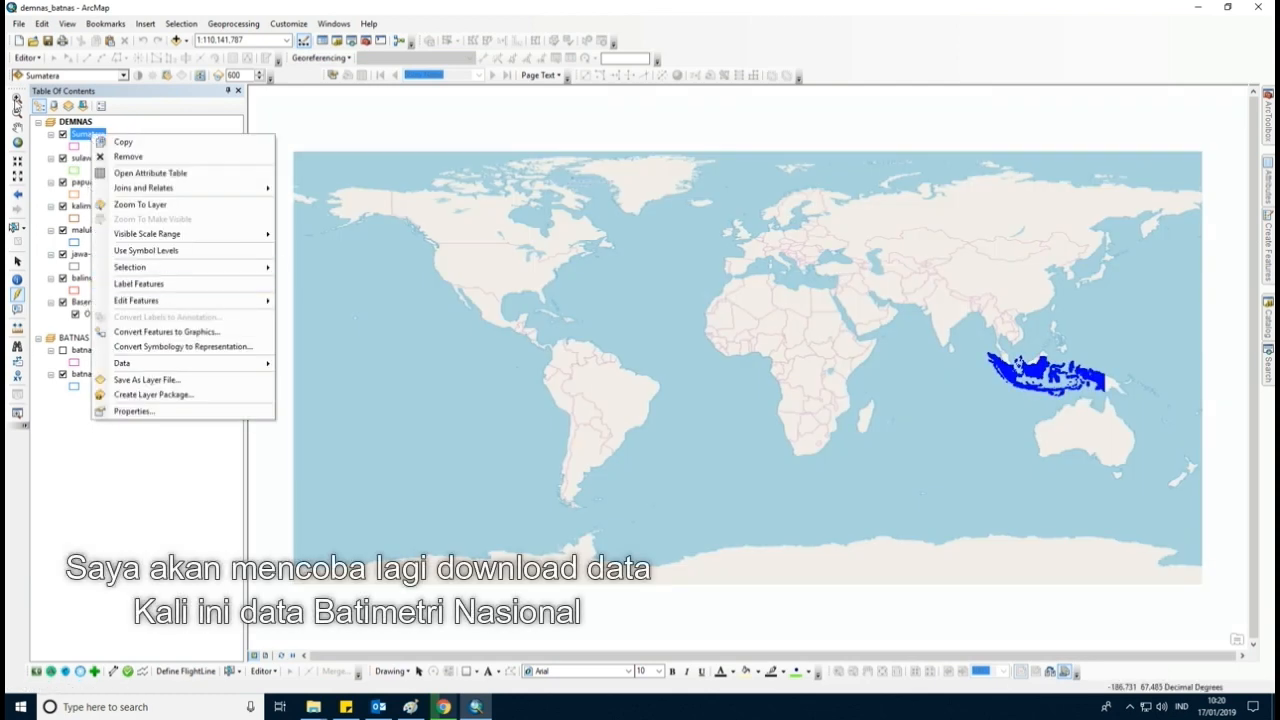
click(17, 98)
drag(968, 326, 1134, 408)
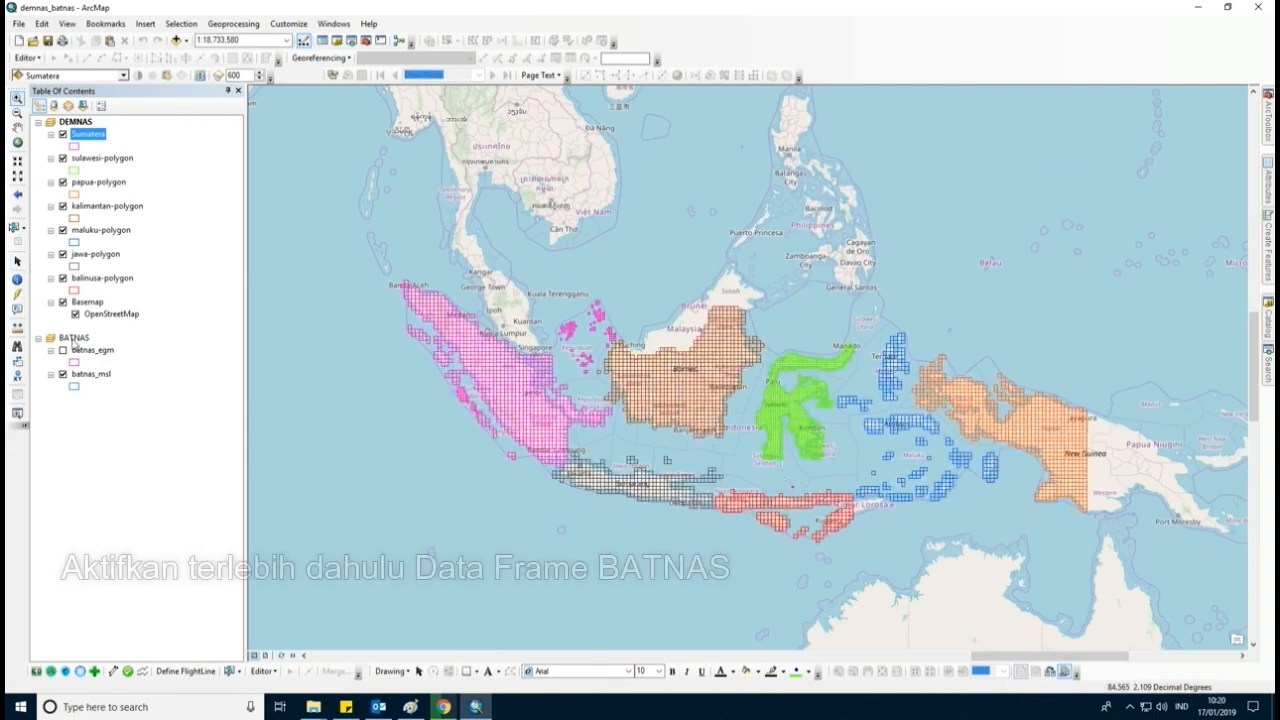
right_click(73, 339)
click(150, 613)
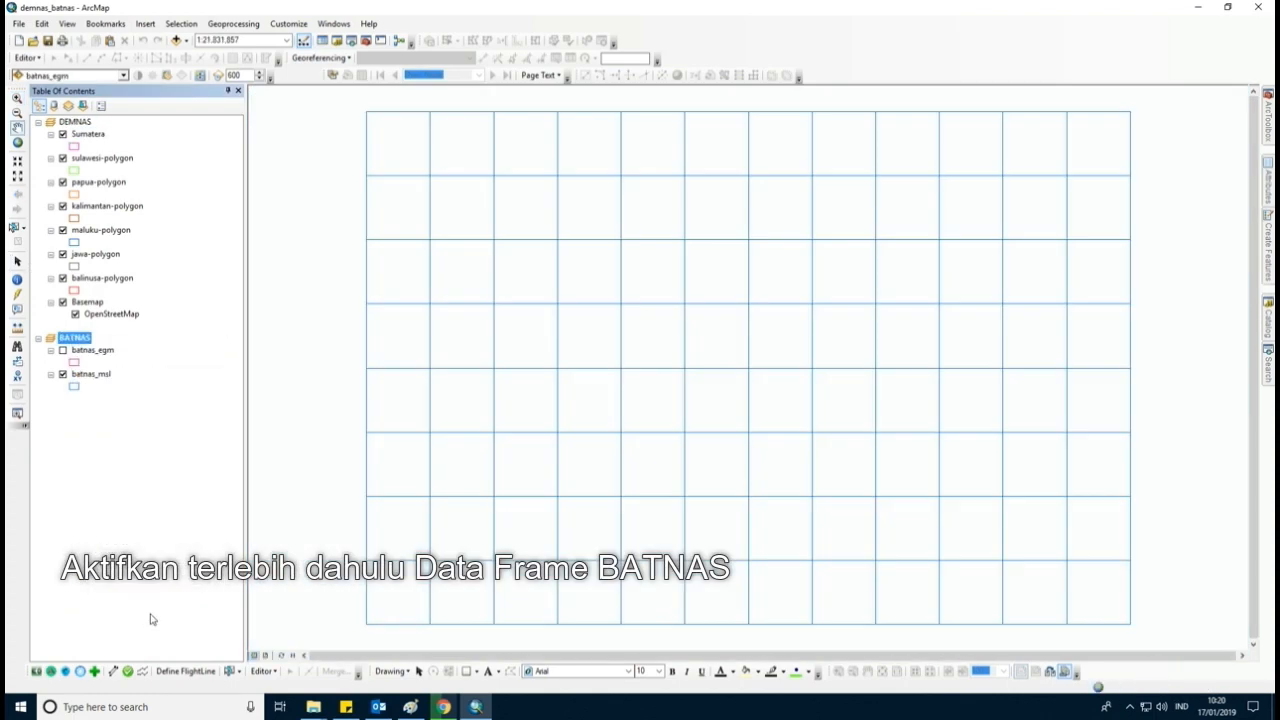
- Copy the Basemap group layer from the DEMNAS data frame and paste it into the BATNAS data frame
right_click(90, 302)
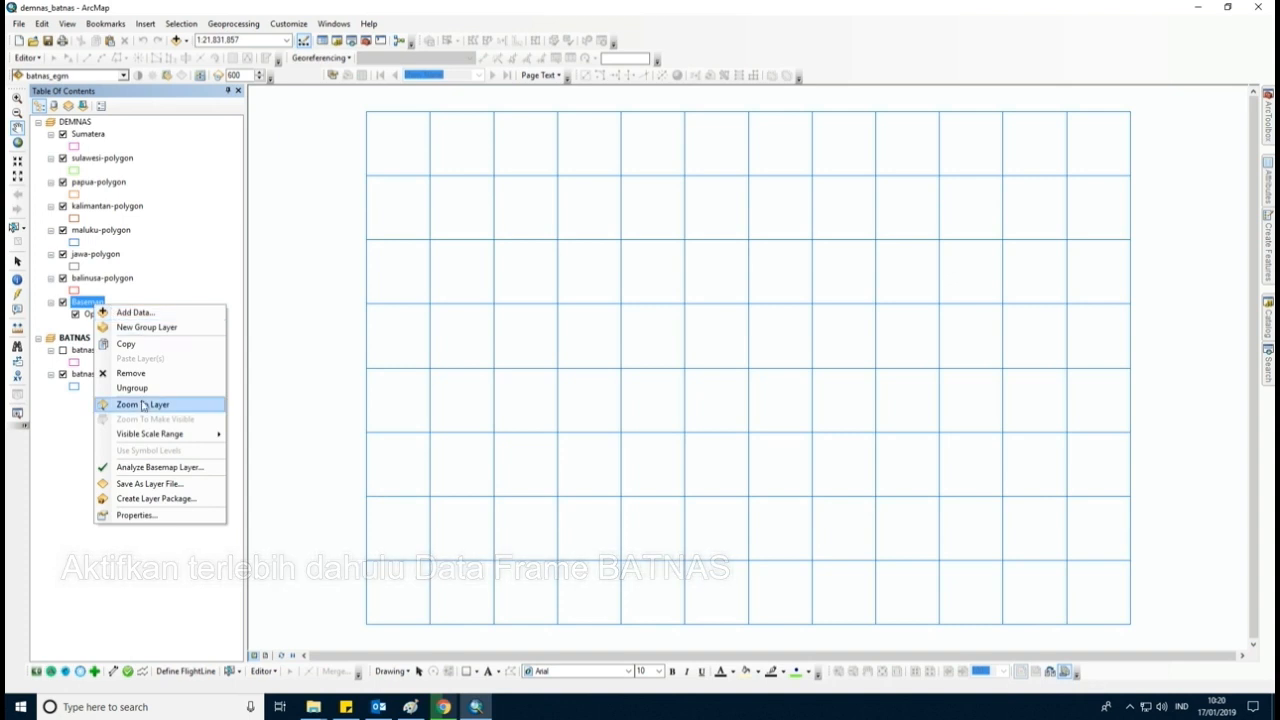
click(139, 350)
right_click(90, 338)
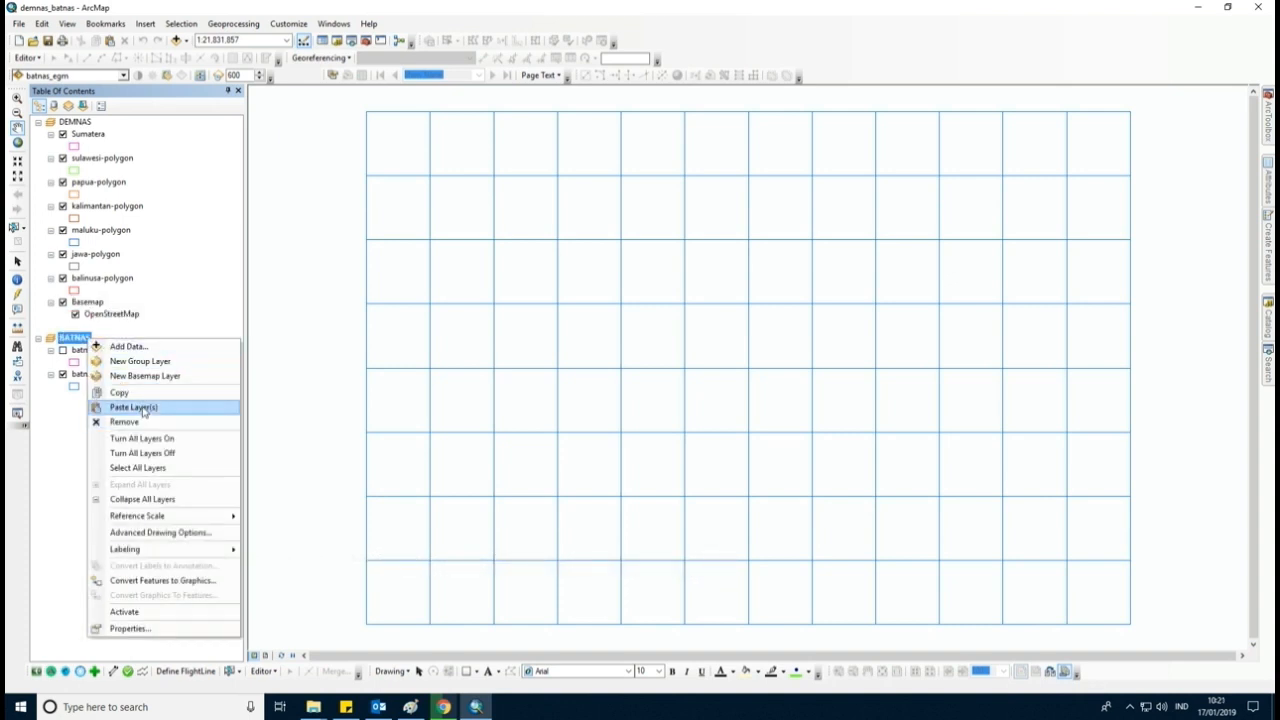
click(140, 407)
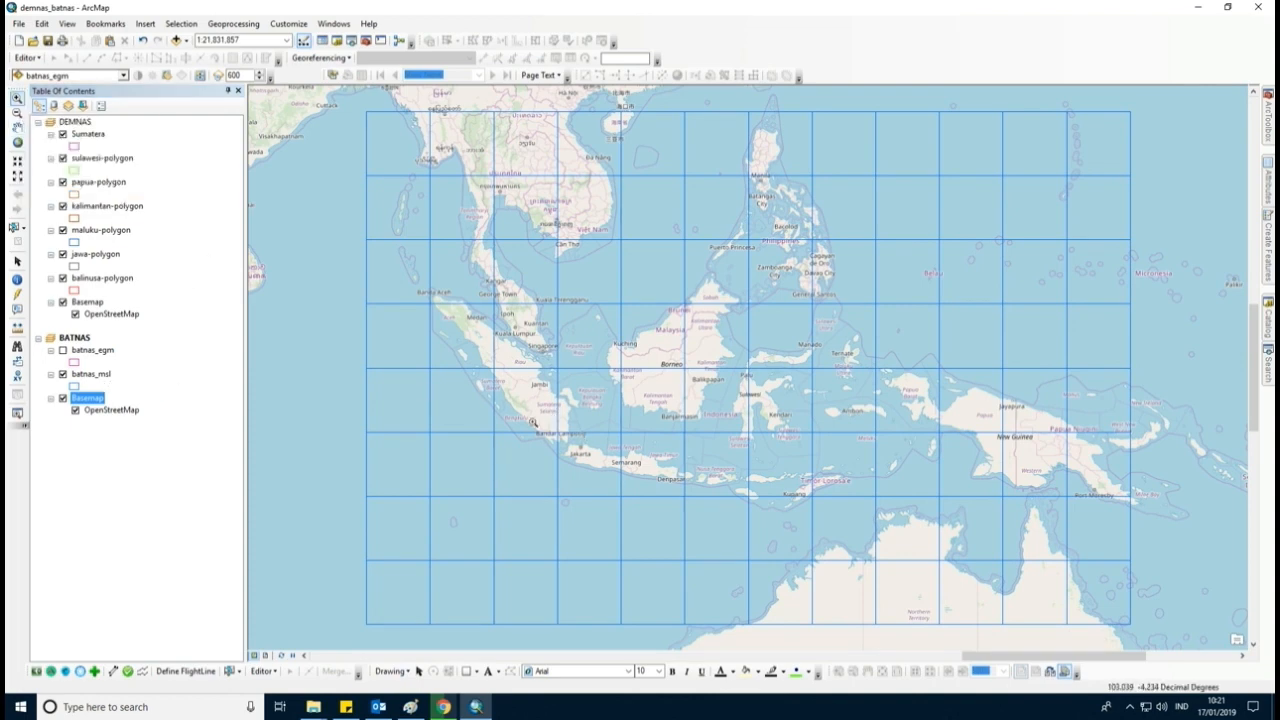
- Open the batnas_egm layer's attribute table to examine its Link_EGM field
click(90, 351)
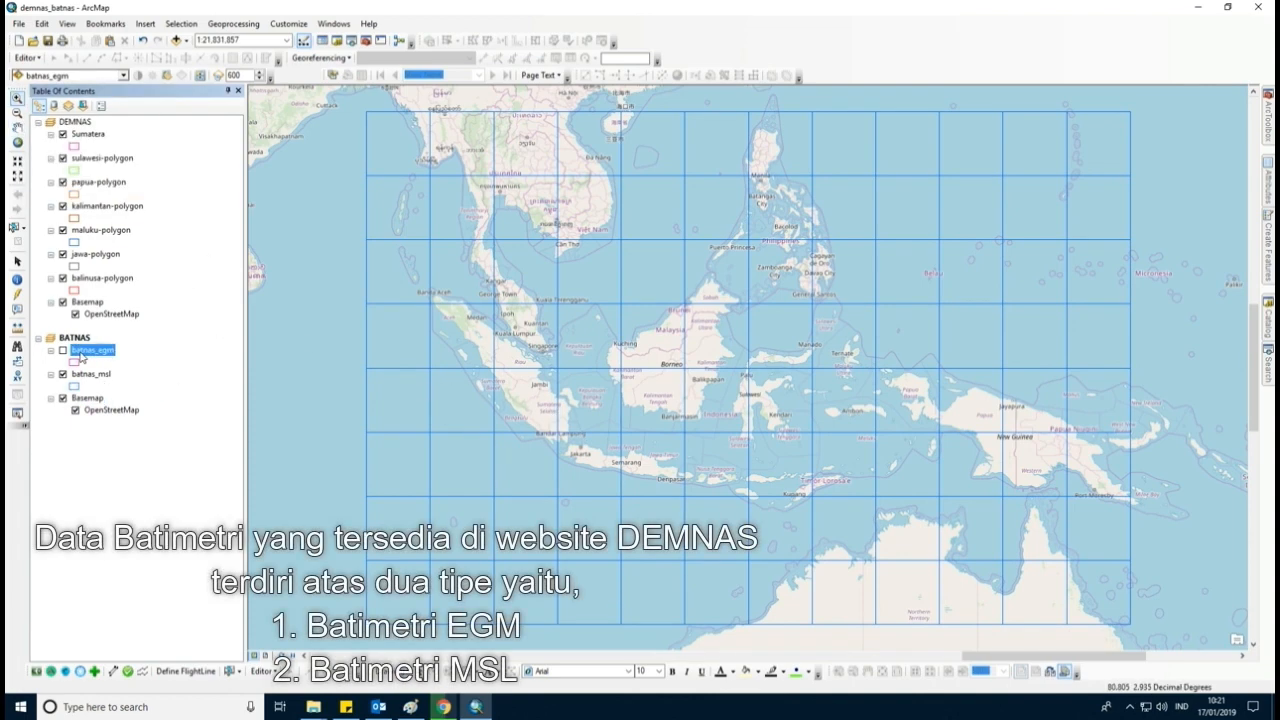
right_click(81, 357)
click(112, 392)
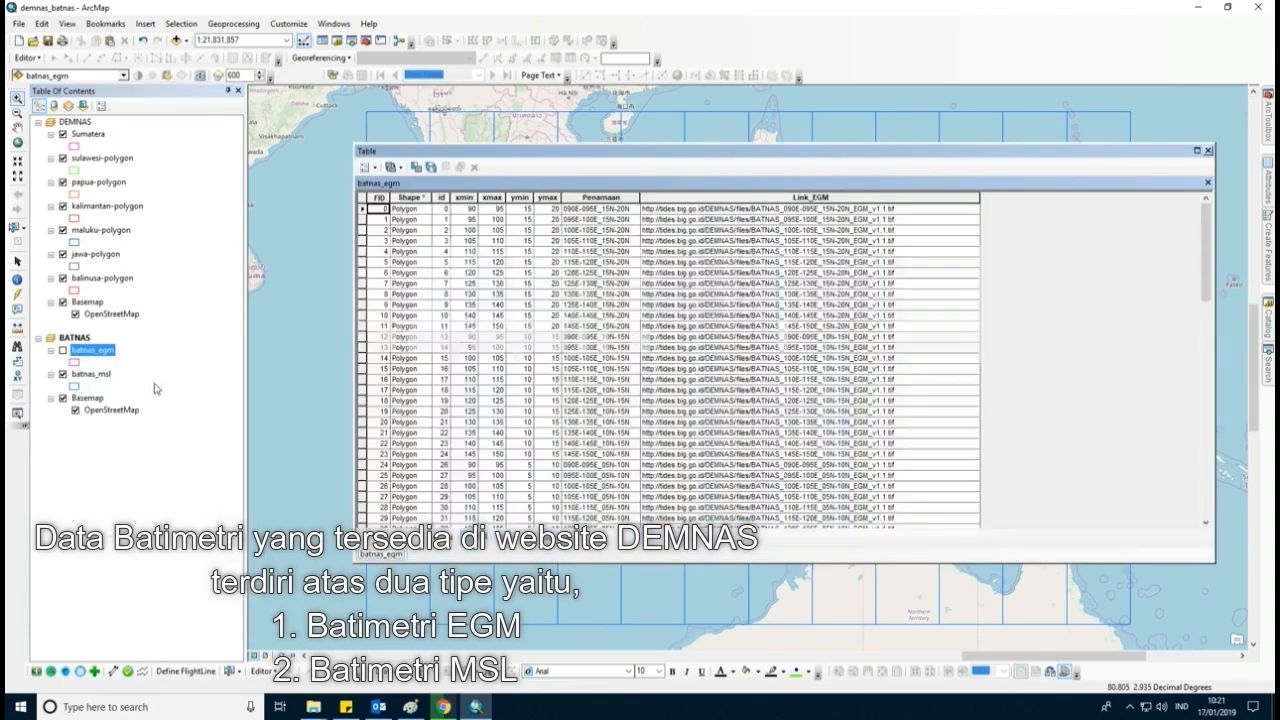
click(863, 210)
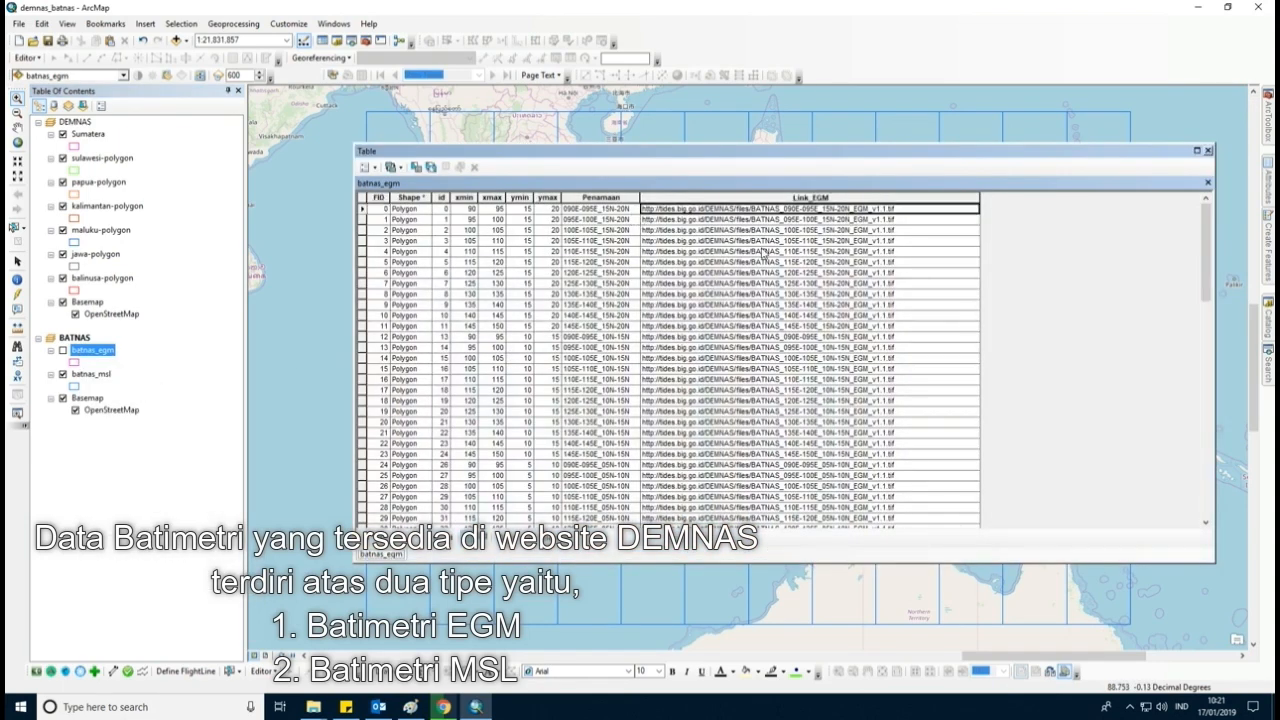
- Open the batnas_msl layer's attribute table, examine its Link_MSL records down to the last row and close the table window
click(90, 374)
right_click(90, 374)
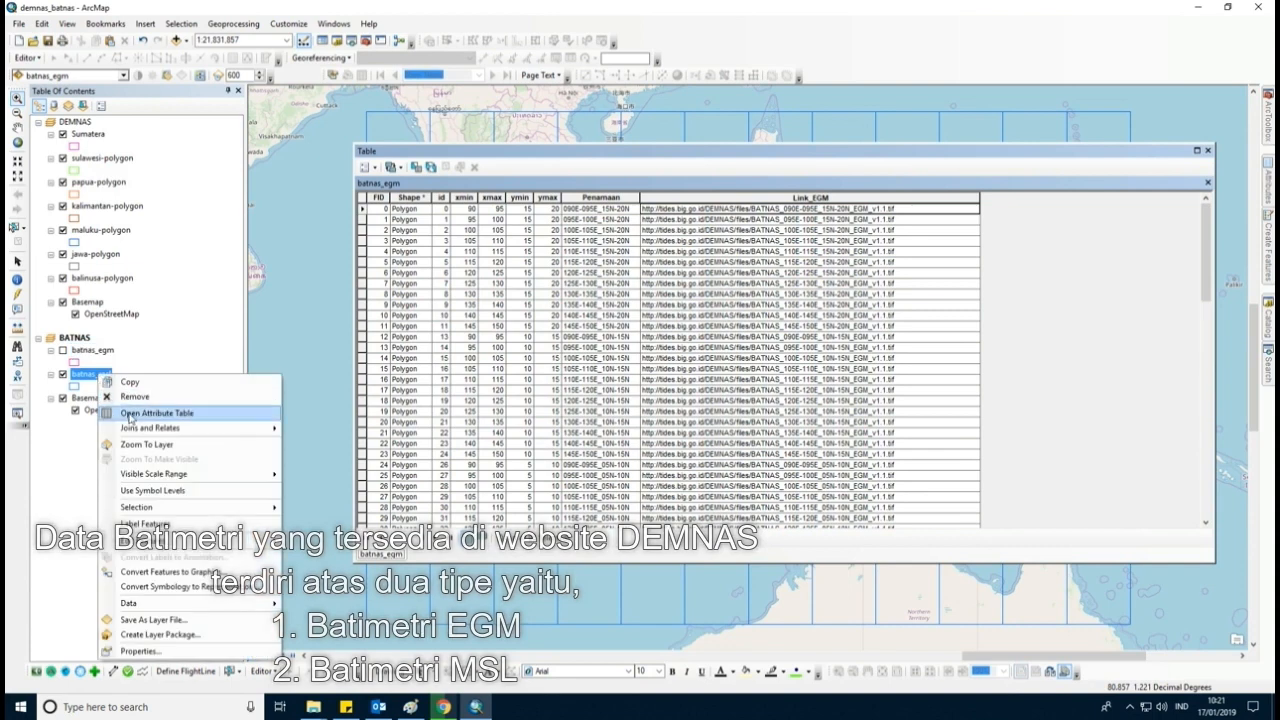
click(150, 411)
click(855, 211)
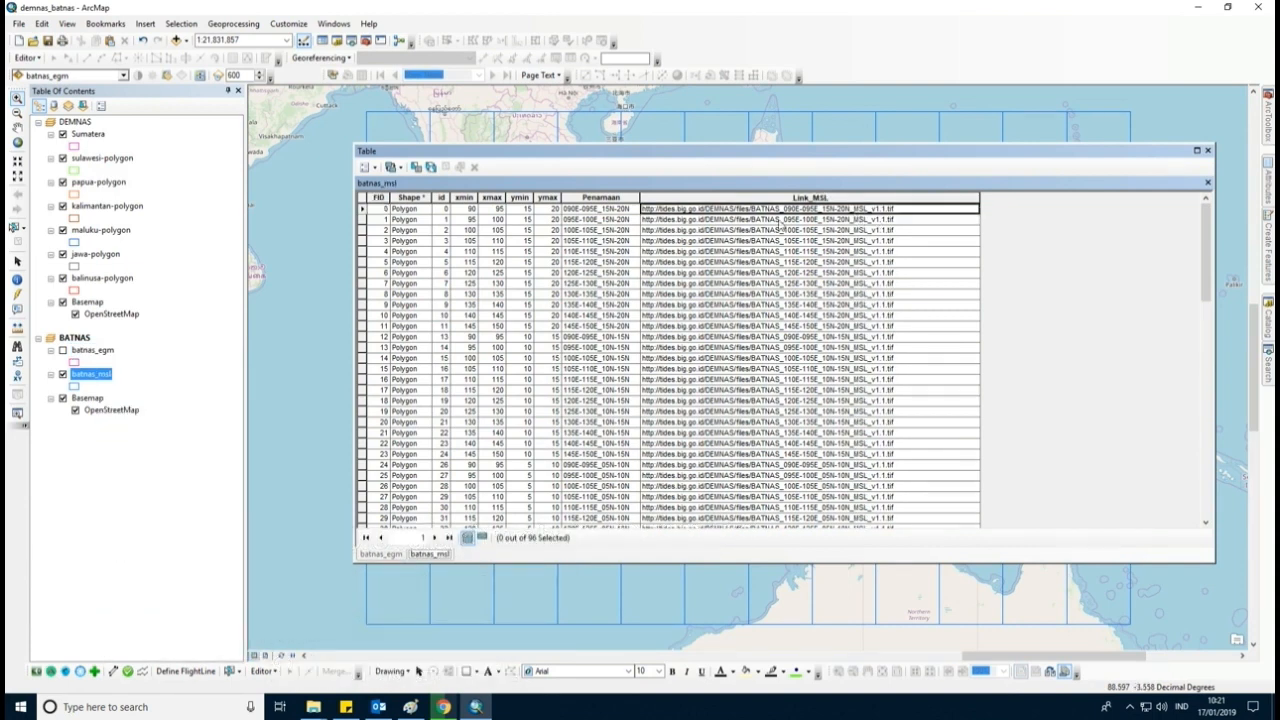
scroll(669, 375, down, 17)
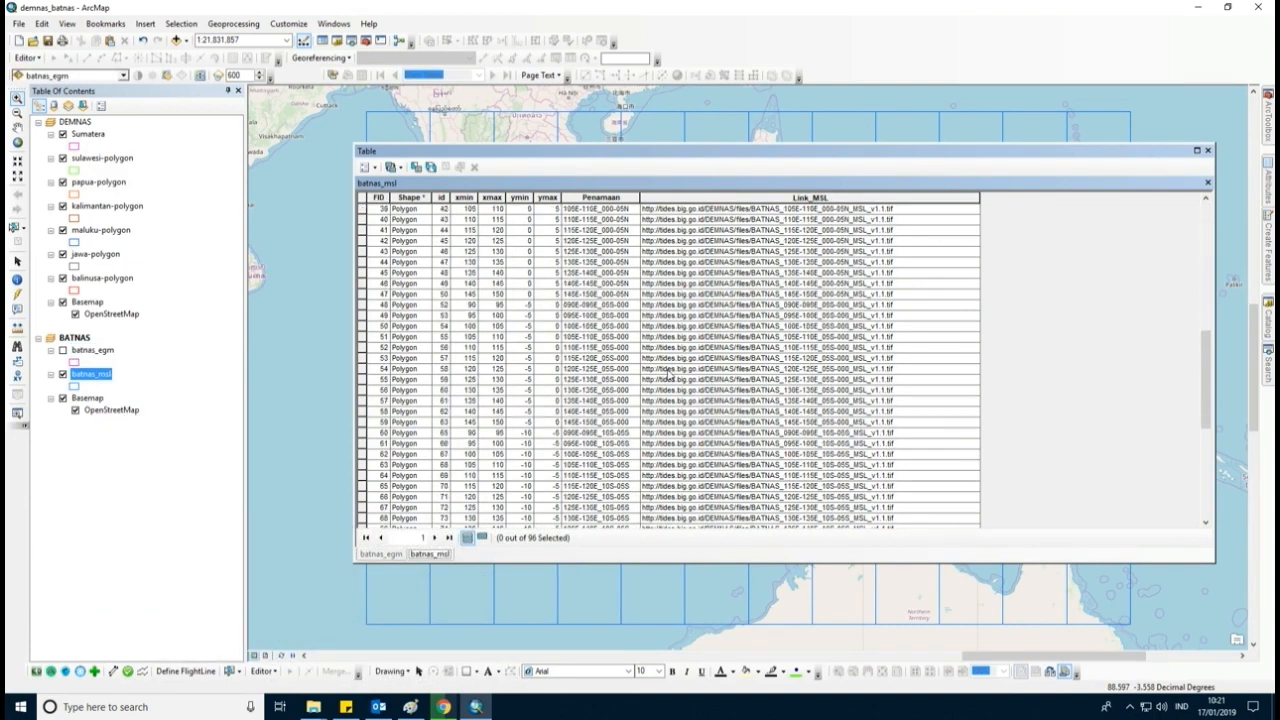
scroll(669, 375, down, 5)
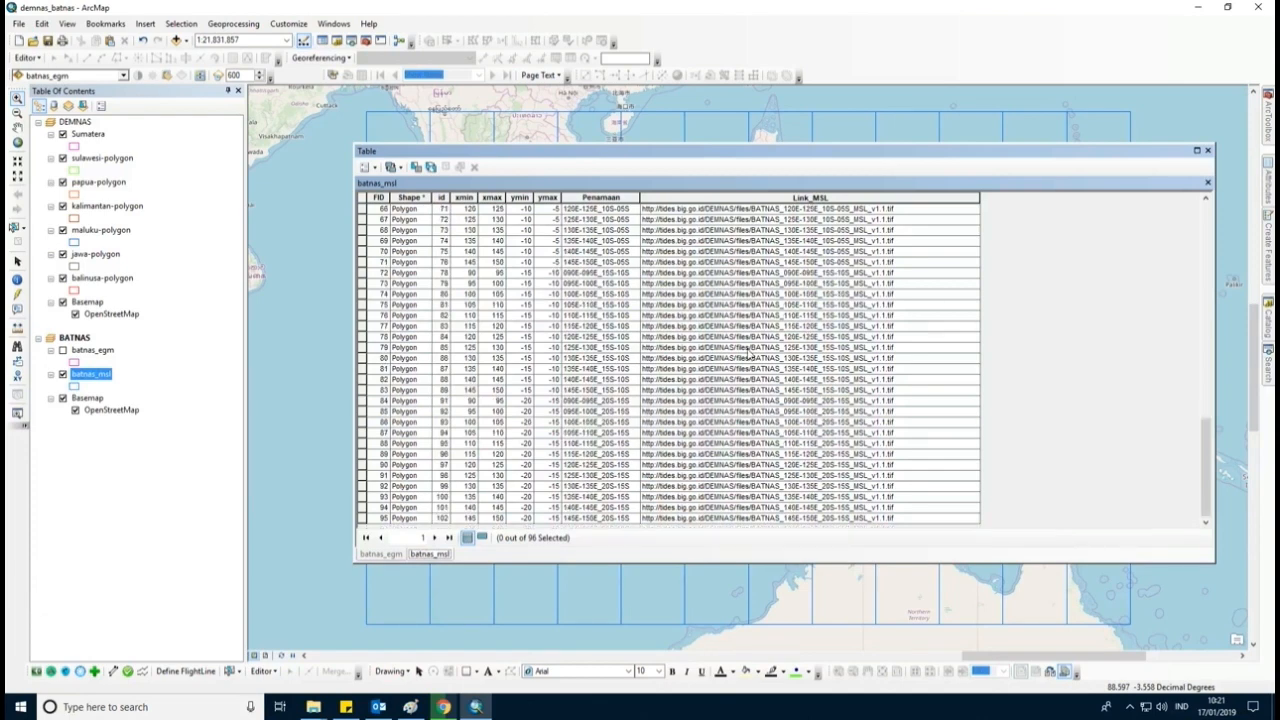
click(1207, 151)
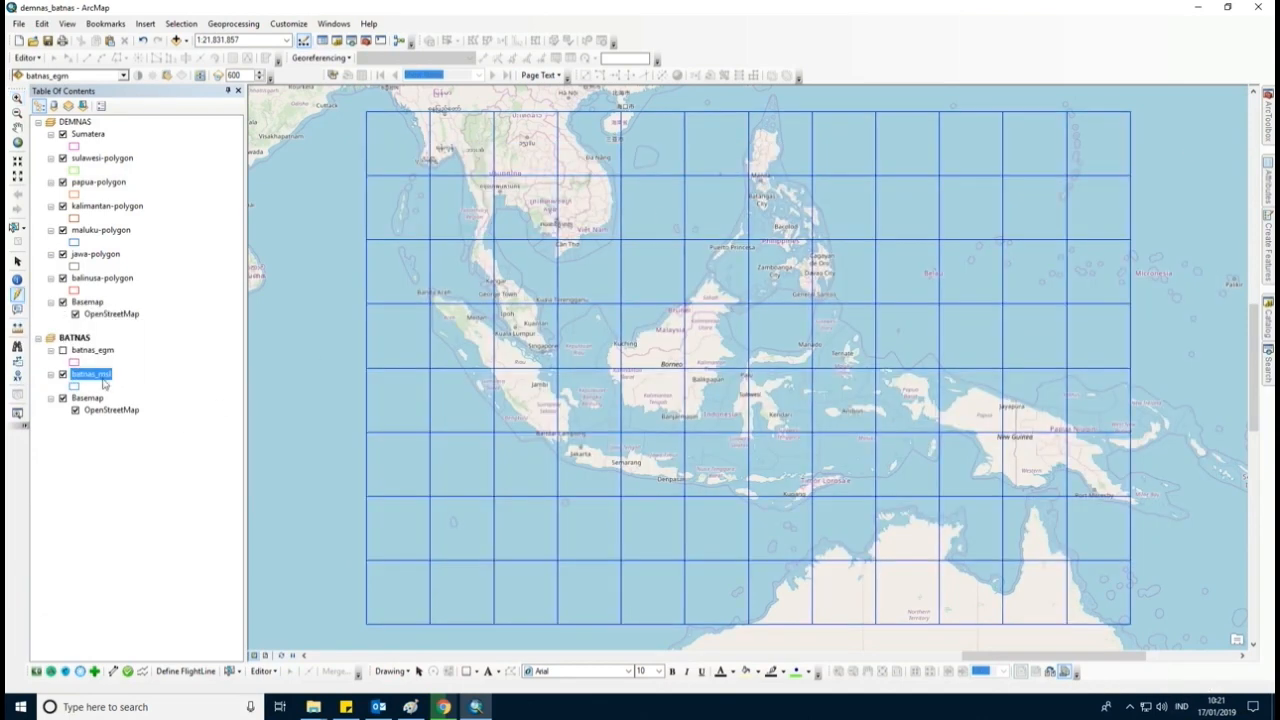
- Launch the batnas_msl hyperlink of the square just west of Jakarta and save BATNAS_100E-105E_10S-05S_MSL_v1.1 in the DEMNAS folder
mouse_move(549, 449)
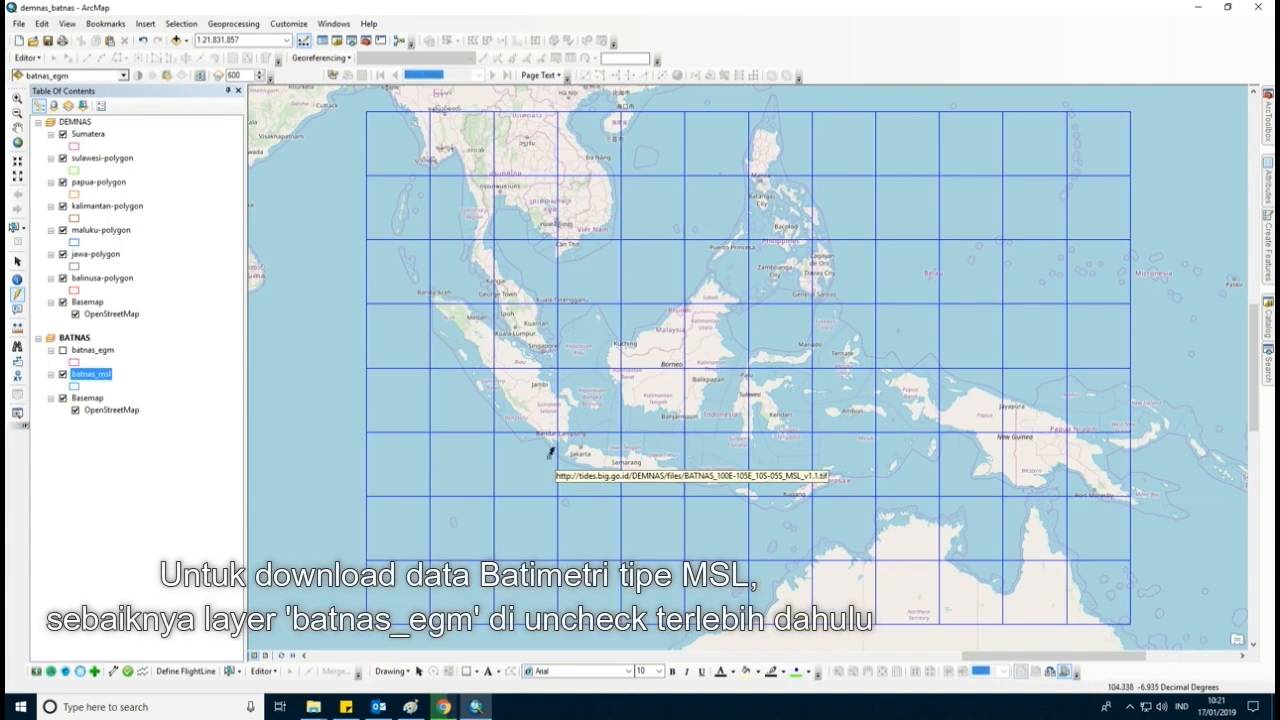
click(549, 452)
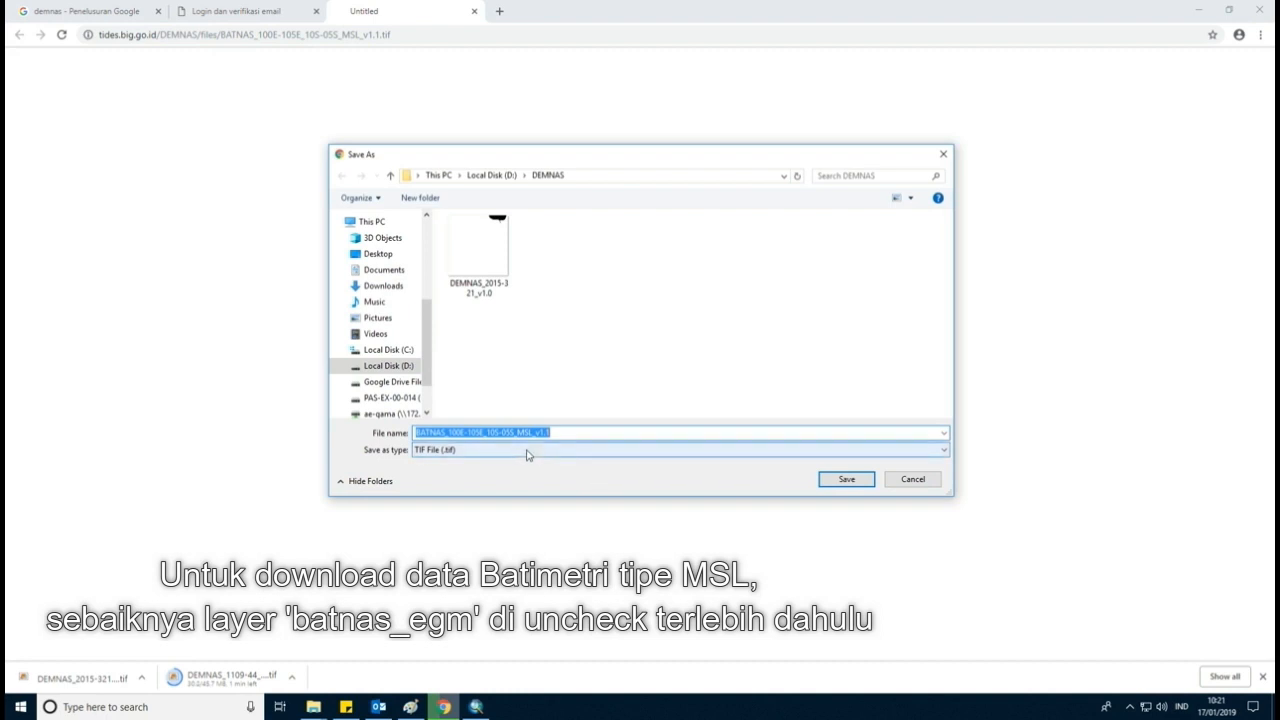
click(833, 481)
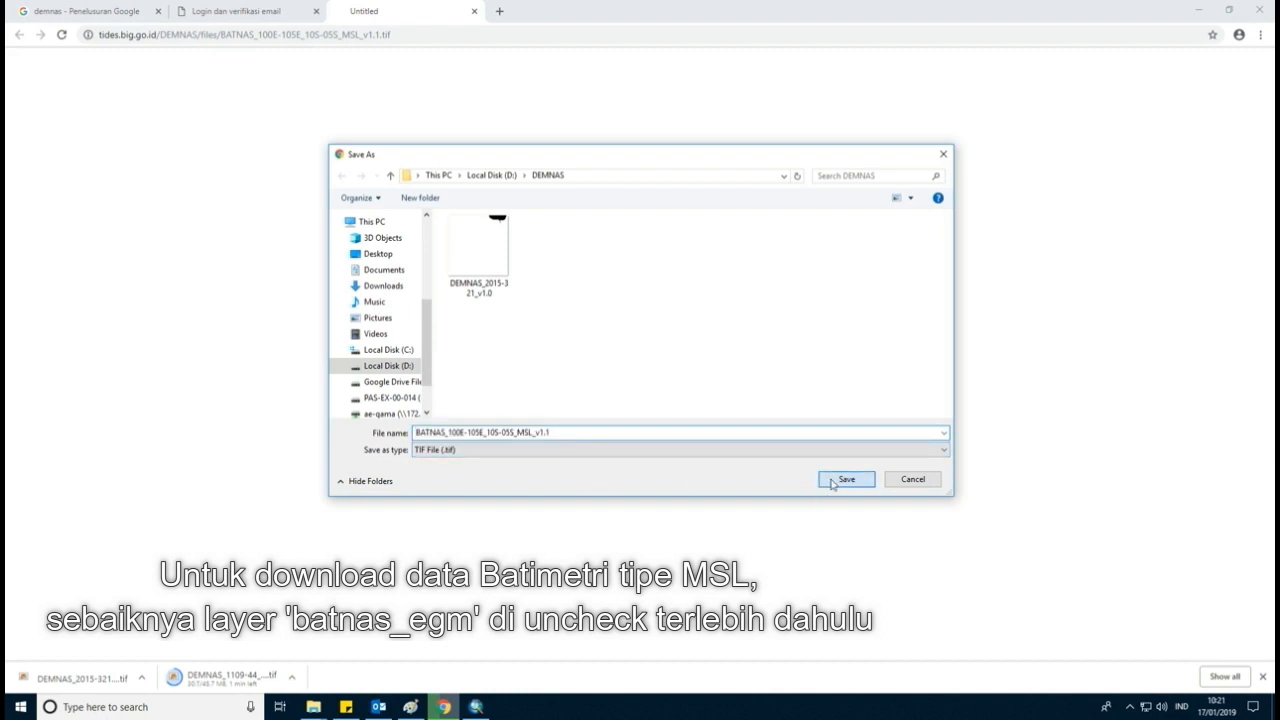
- Switch back to ArcMap, hide the batnas_msl layer and show the batnas_egm layer
click(476, 707)
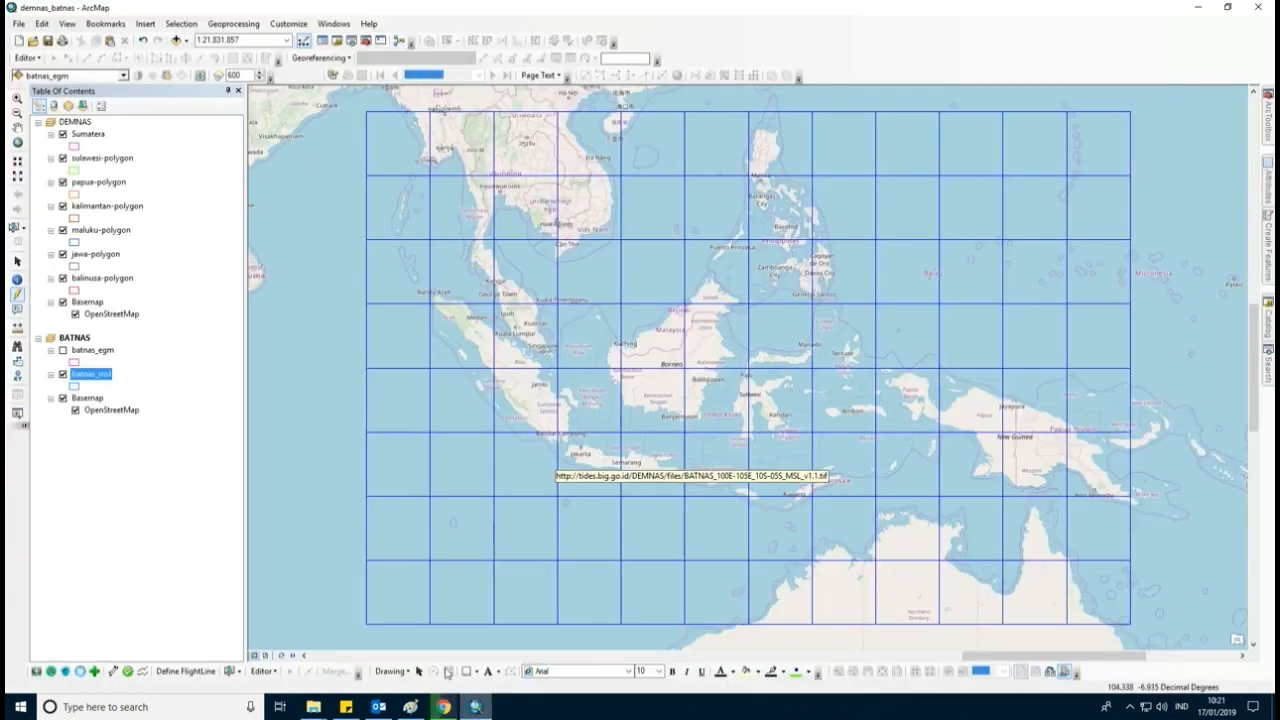
click(64, 375)
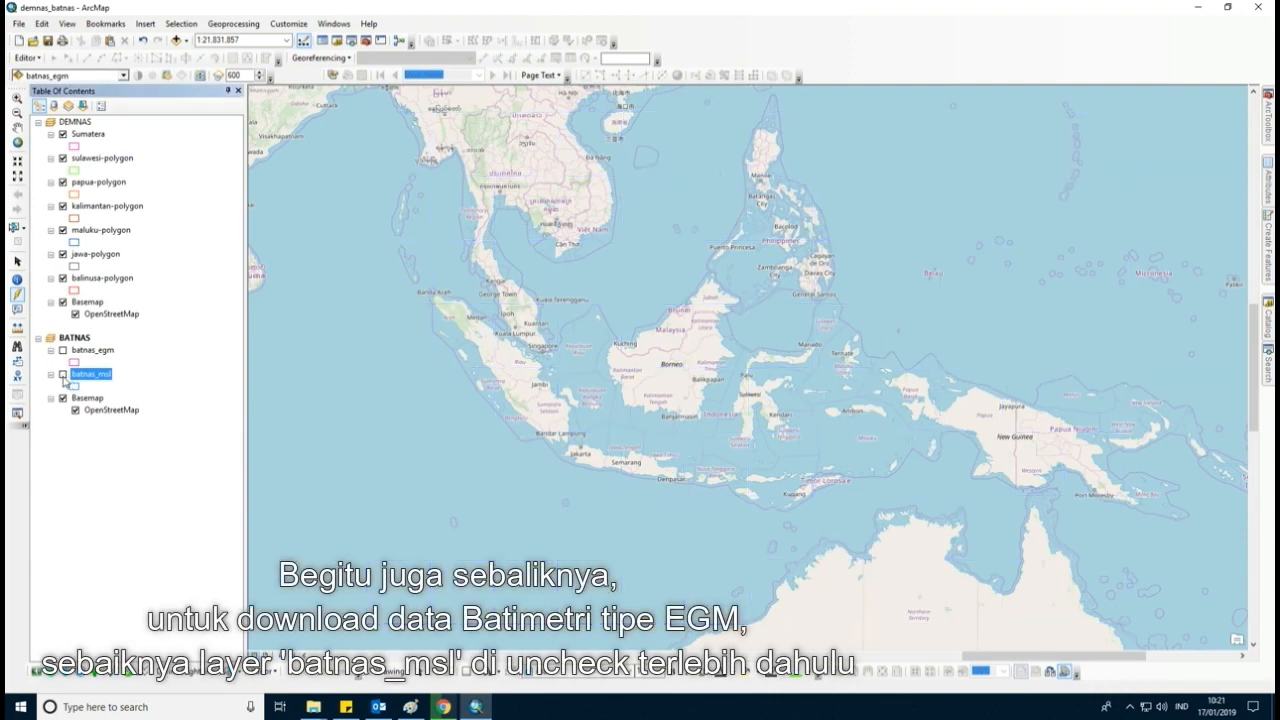
click(63, 351)
- Launch the batnas_egm hyperlink of the square containing Jakarta and save BATNAS_105E-110E_10S-05S_EGM_v1.1 in the DEMNAS folder
mouse_move(540, 448)
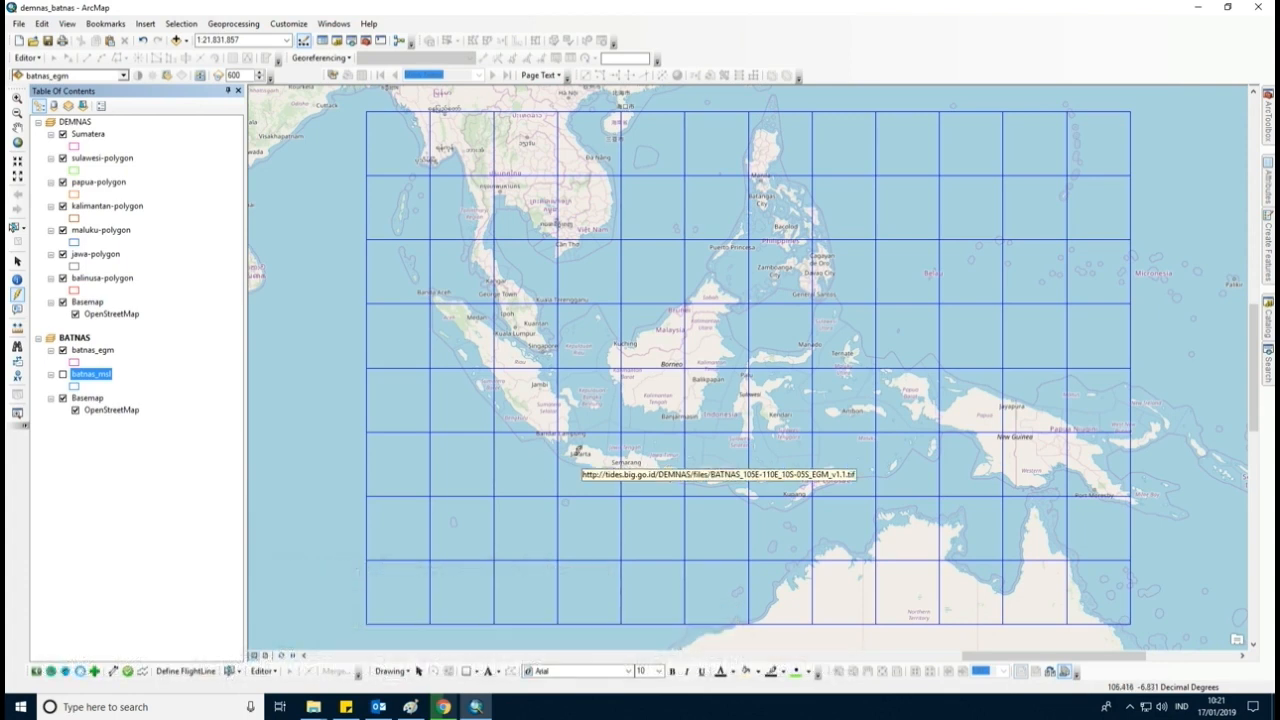
click(577, 461)
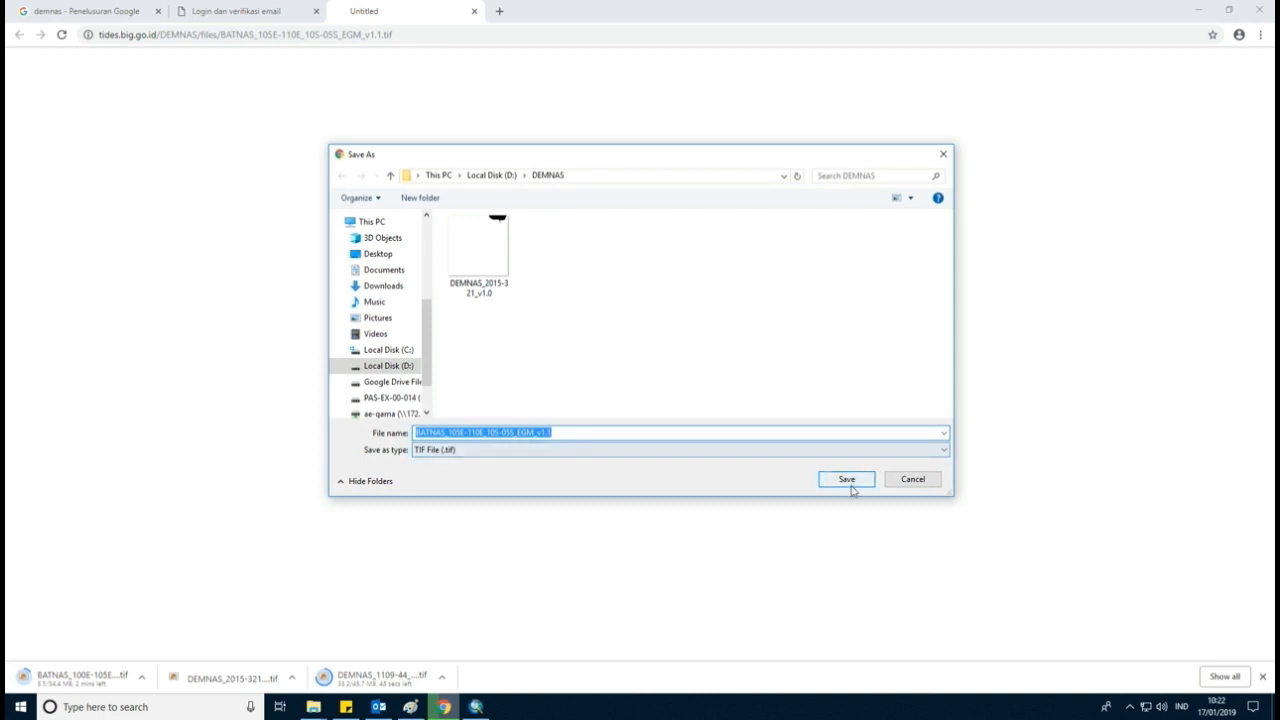
click(848, 481)
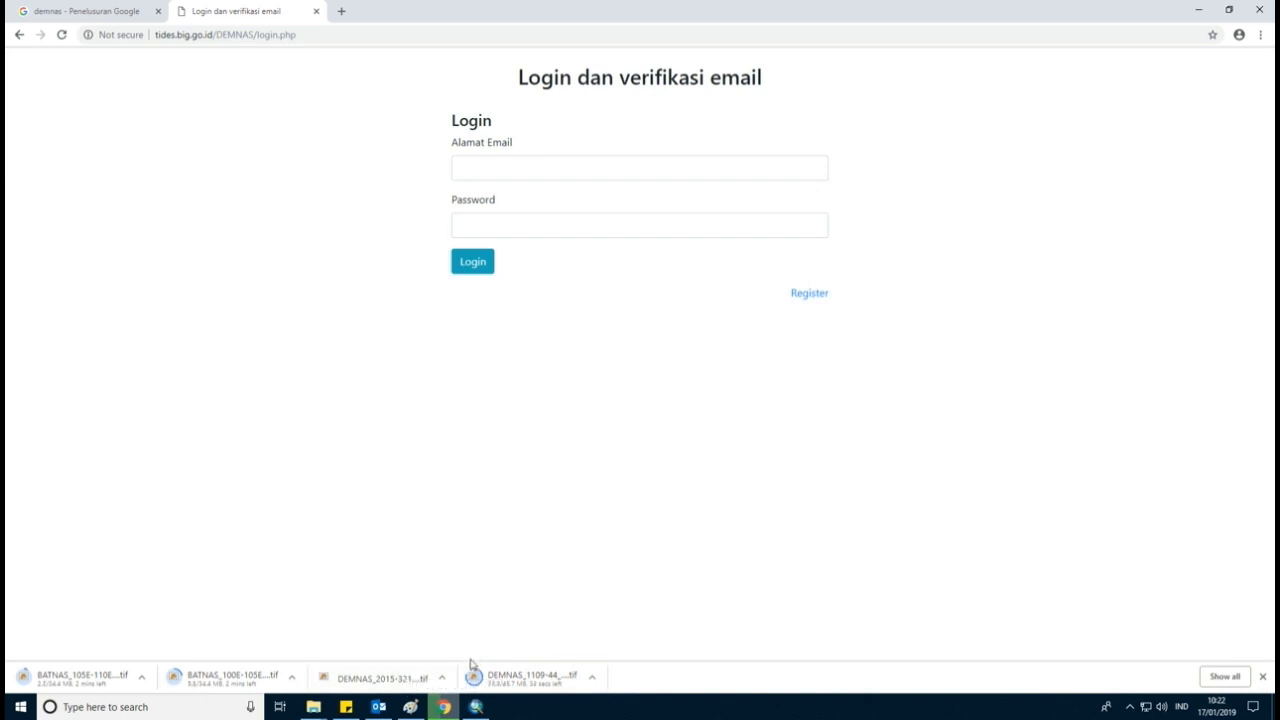
- Place the DEMNAS folder window over ArcMap with the layer list uncovered, and activate the DEMNAS data frame
mouse_move(313, 707)
click(380, 662)
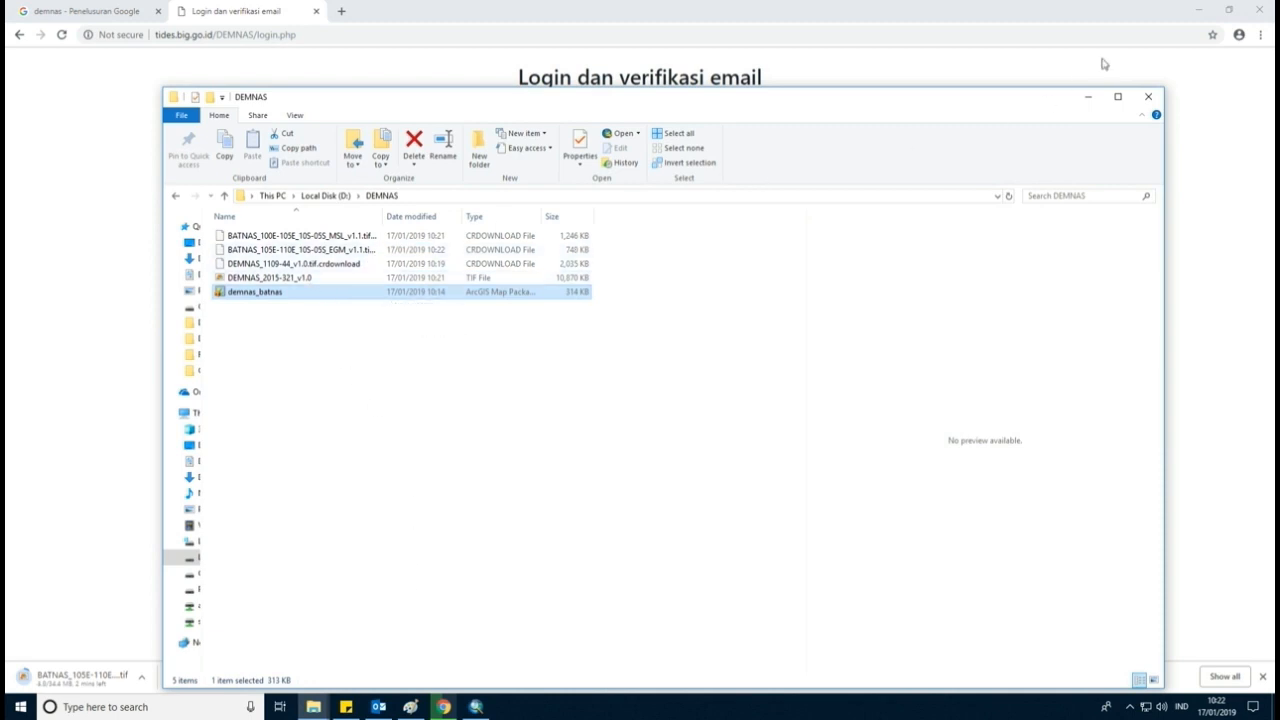
click(1200, 11)
drag(644, 108, 864, 108)
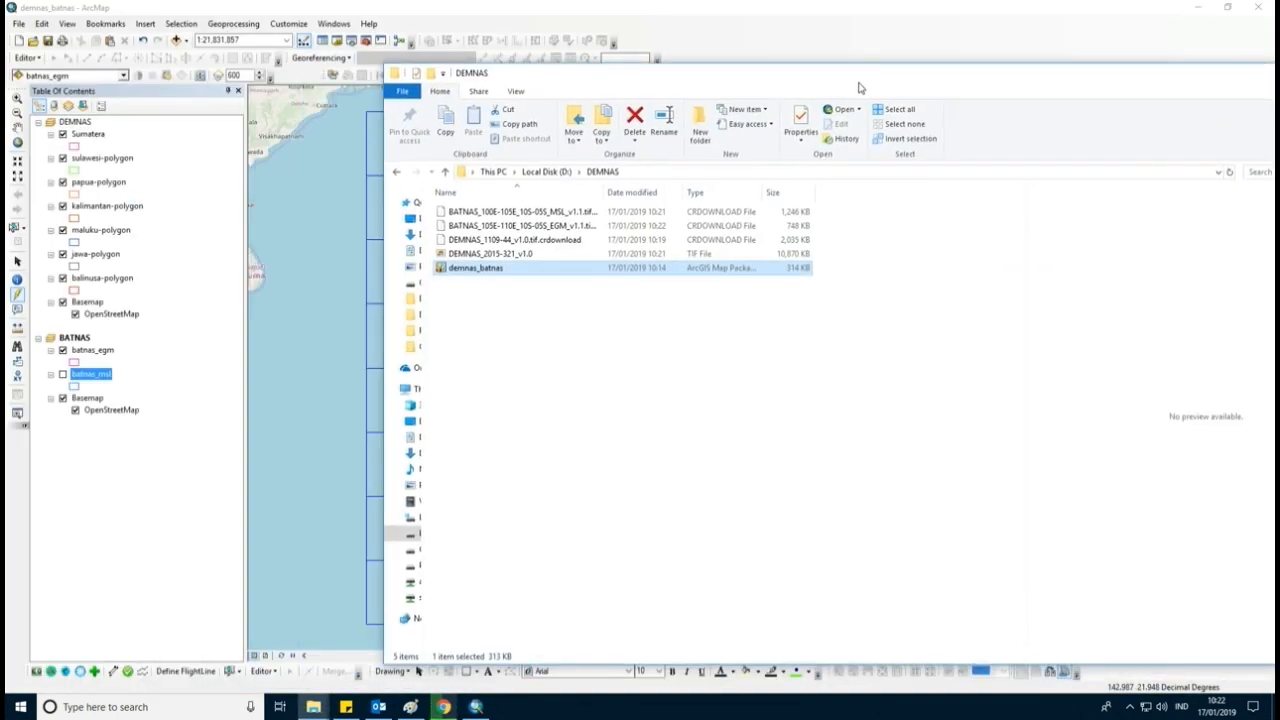
right_click(74, 121)
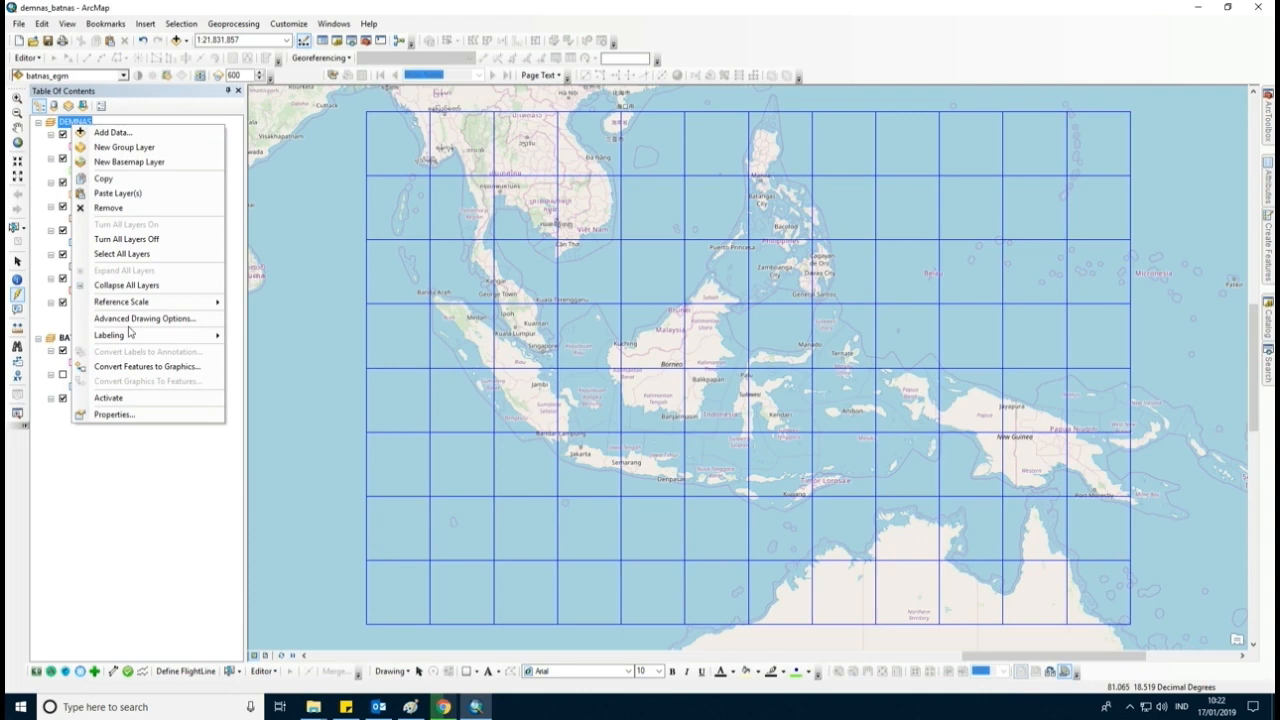
click(110, 398)
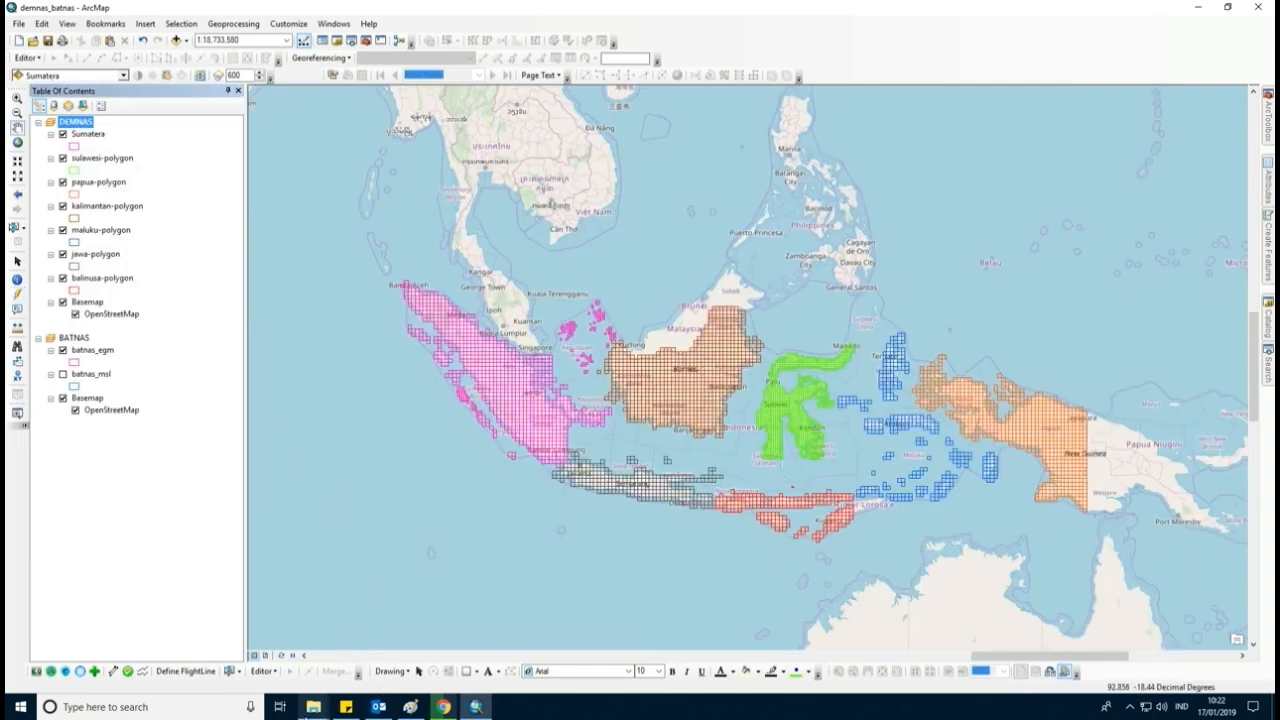
- Add DEMNAS_2015-321_v1.0 from the DEMNAS folder to the DEMNAS data frame and zoom to the raster
mouse_move(313, 707)
click(385, 655)
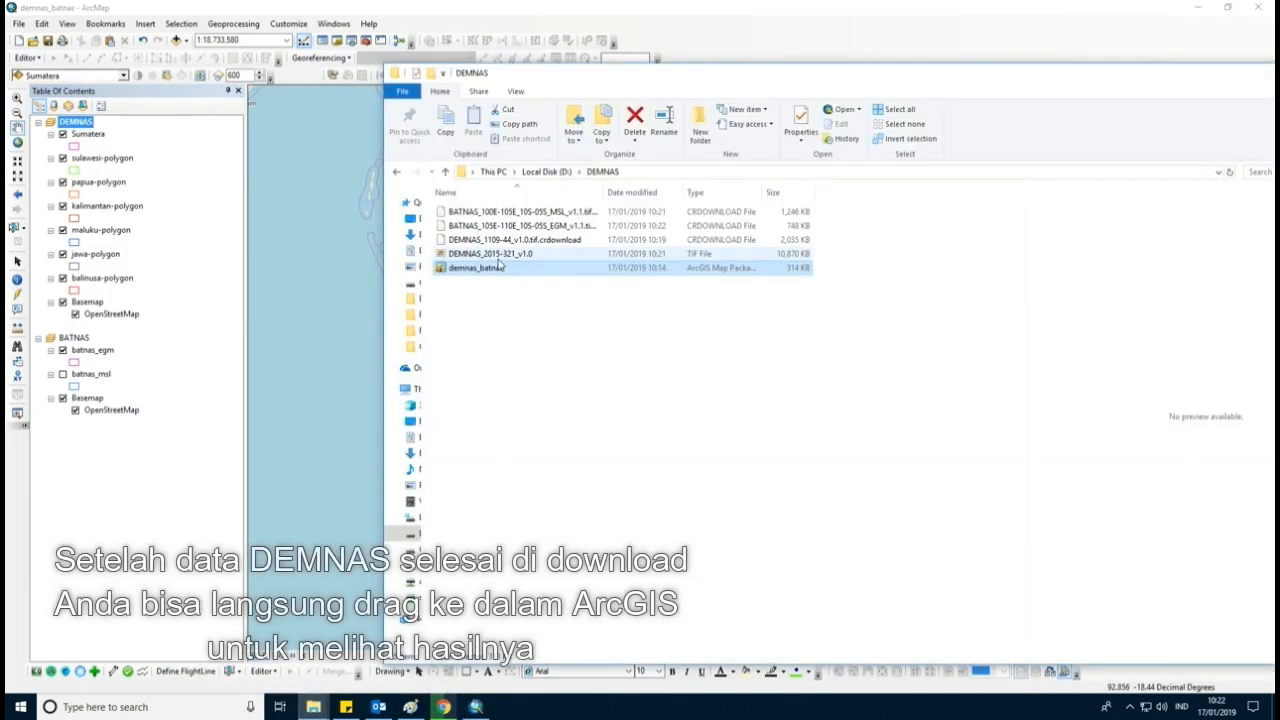
drag(503, 258, 150, 289)
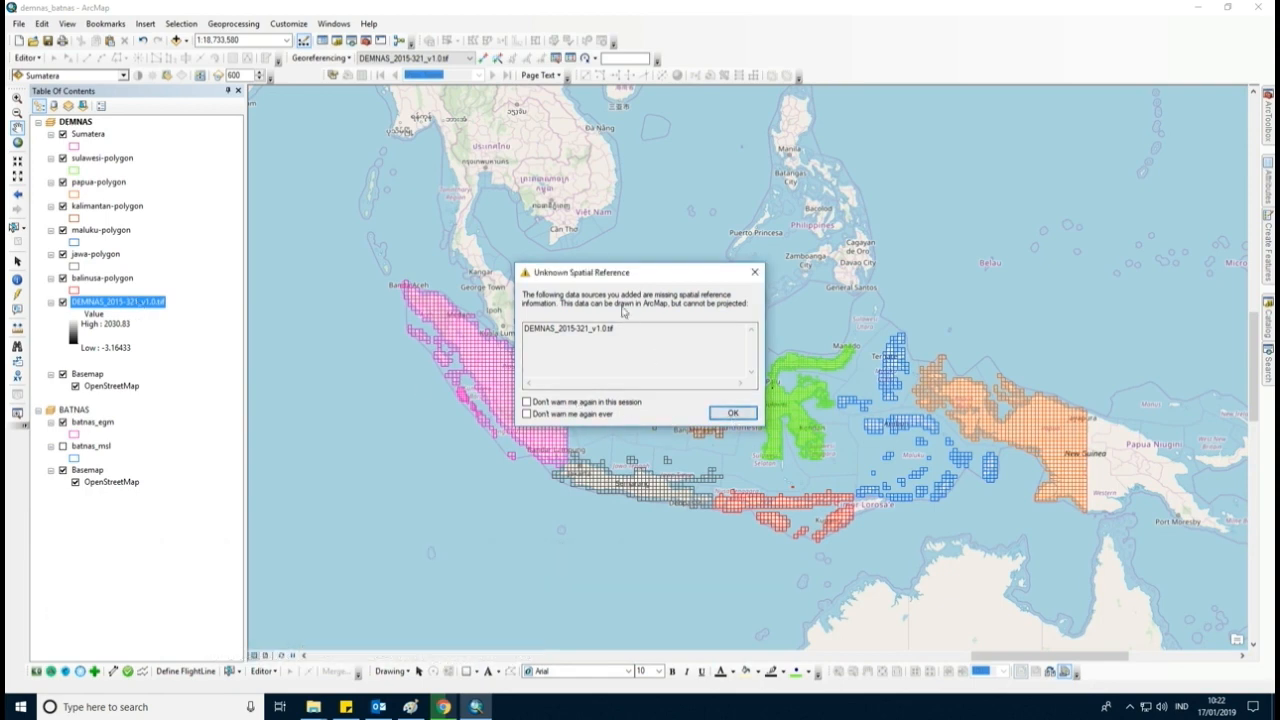
click(733, 413)
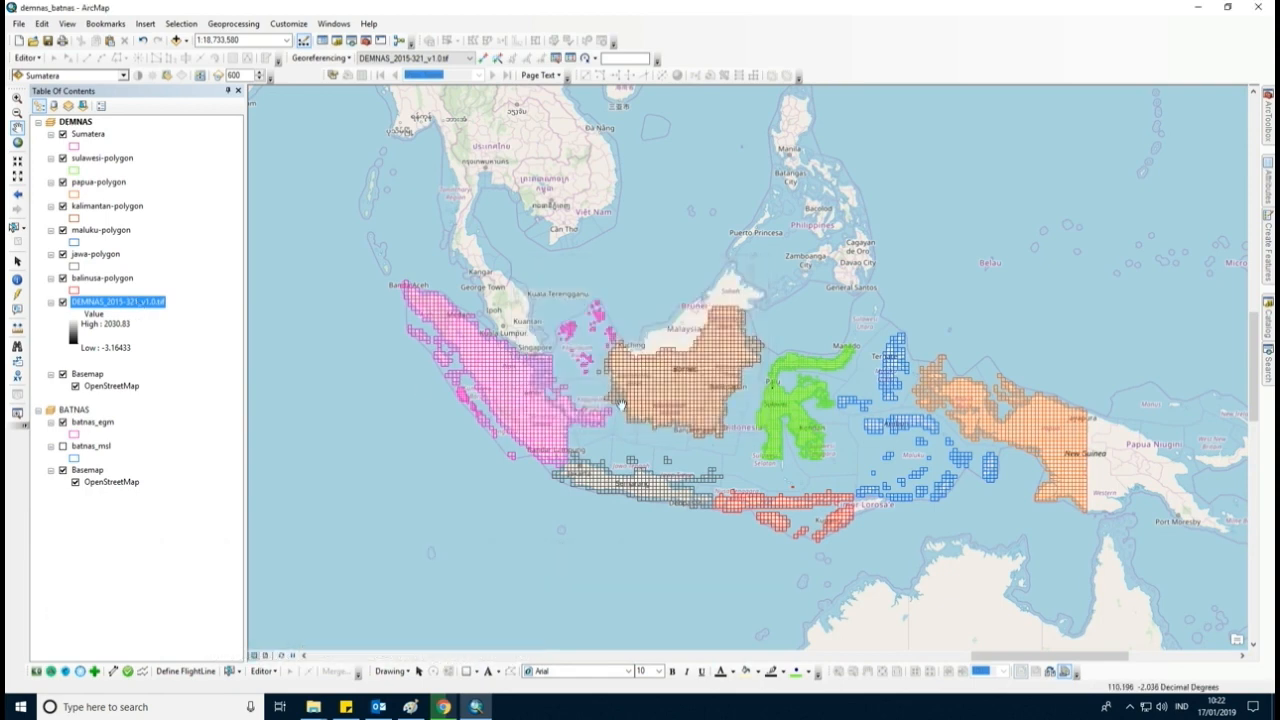
right_click(127, 311)
click(158, 381)
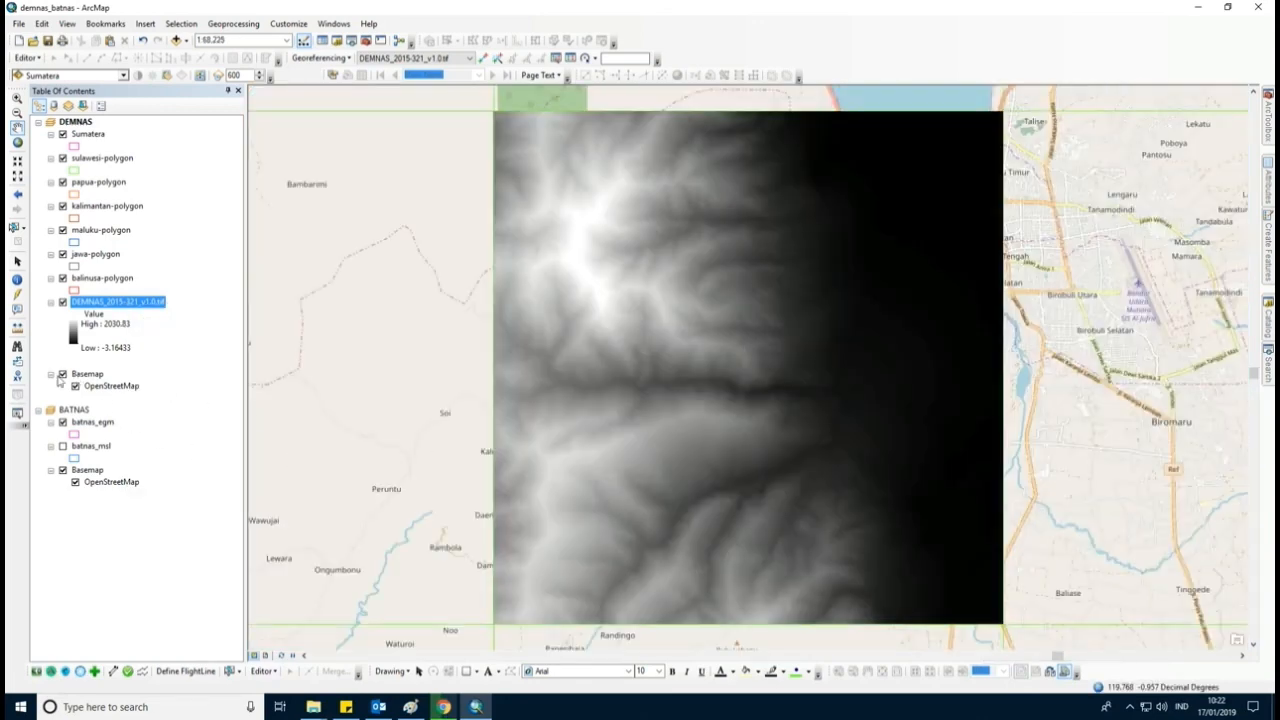
scroll(734, 454, up, 2)
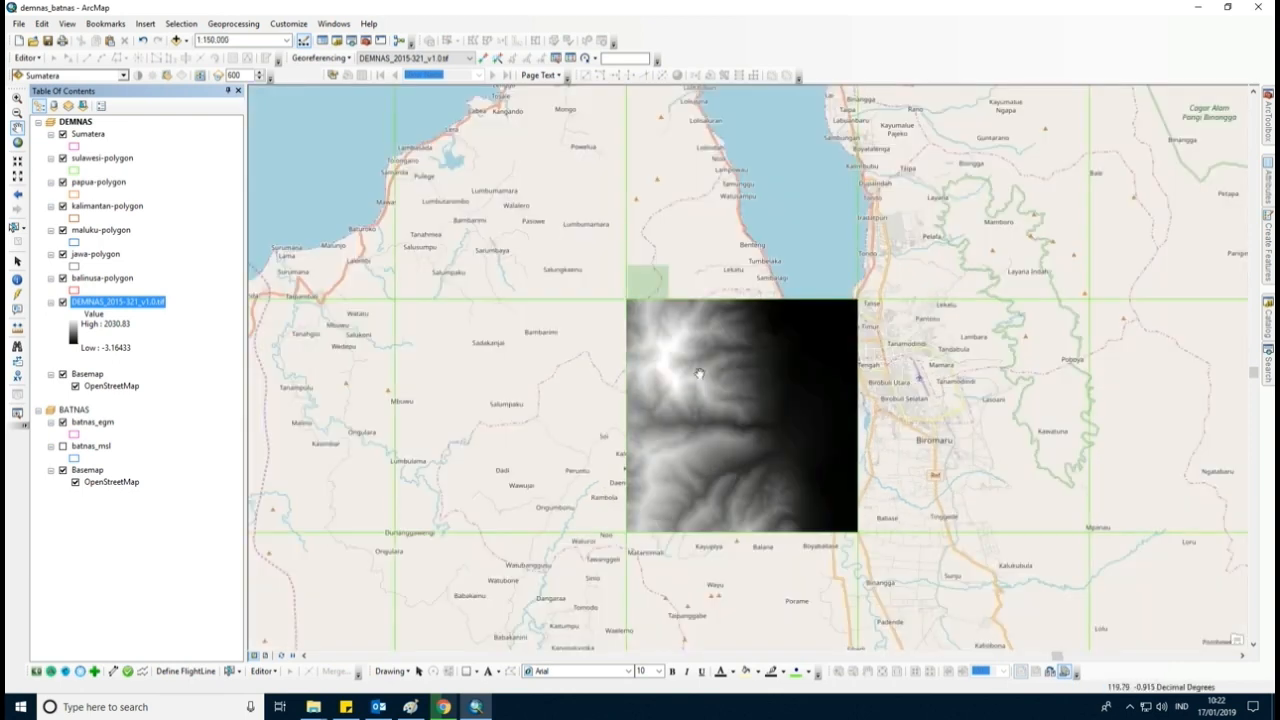
- Apply the green-yellow-red color ramp to the stretched symbology of the DEMNAS_2015-321_v1.0 layer
double_click(148, 302)
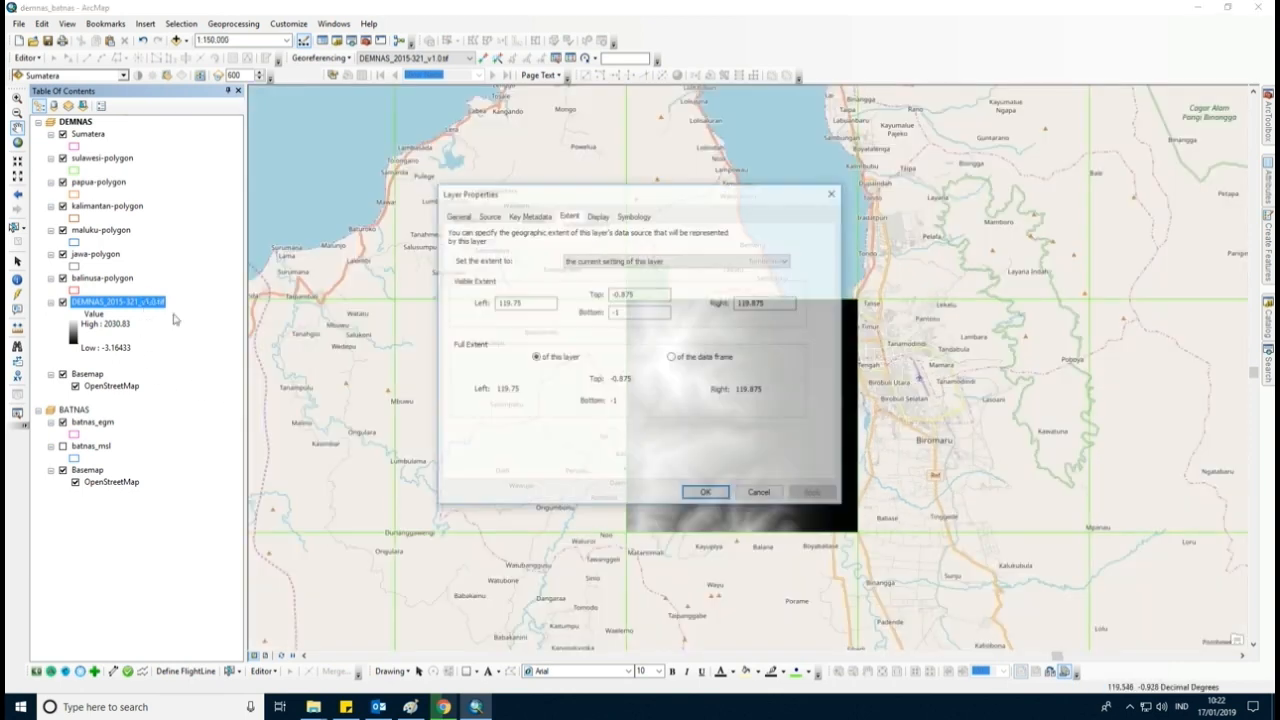
click(634, 215)
click(791, 345)
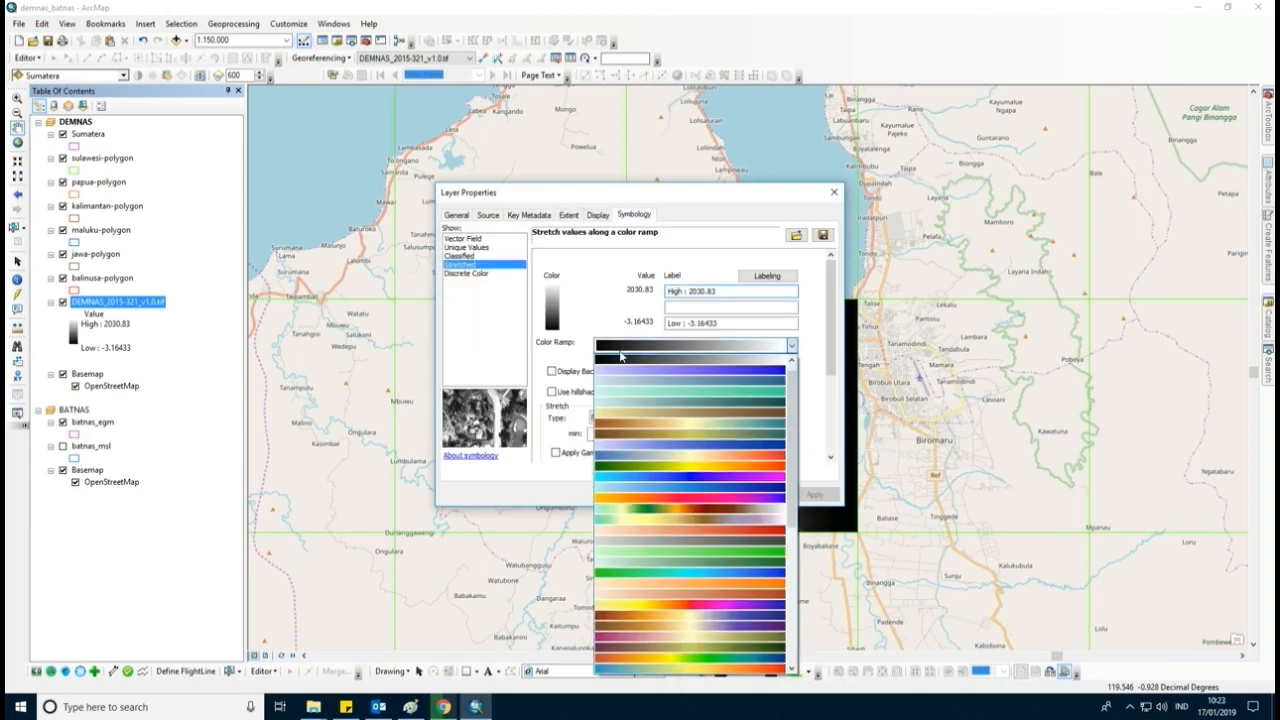
click(706, 476)
click(706, 494)
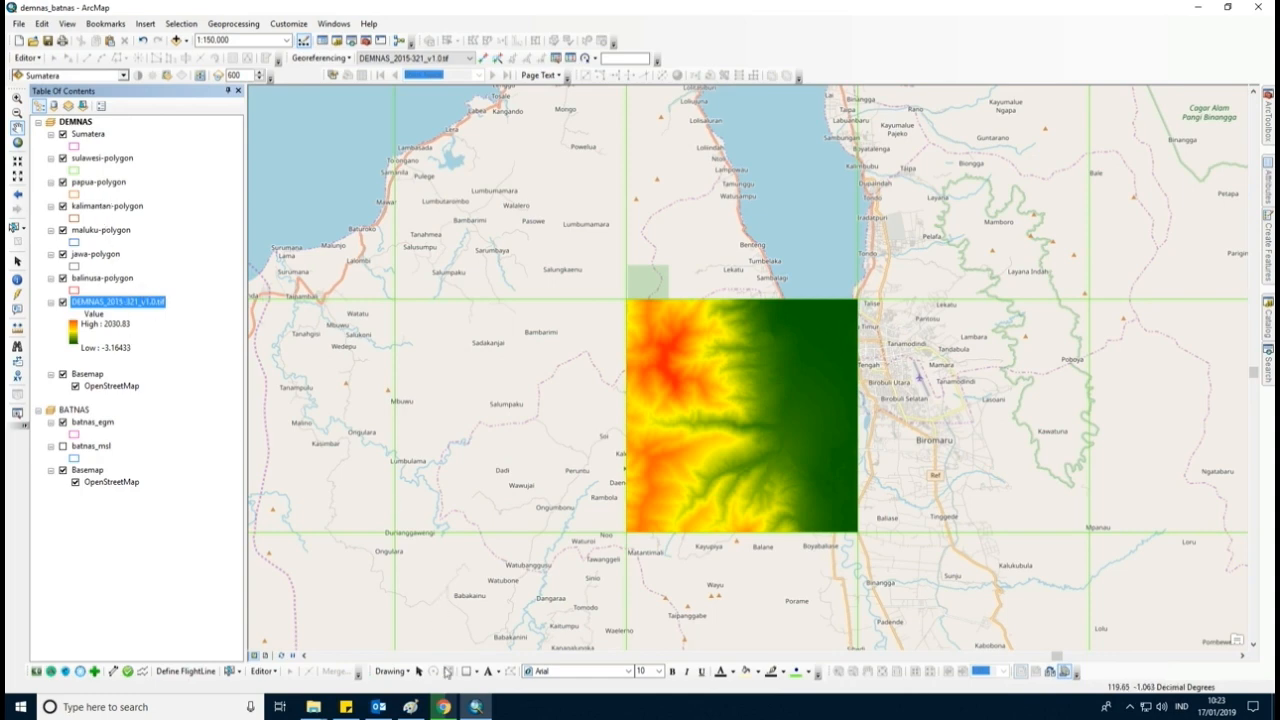
- Check the download progress in Chrome, then add DEMNAS_1109-44_v1.0 from the DEMNAS folder to the DEMNAS data frame and zoom to it
click(445, 707)
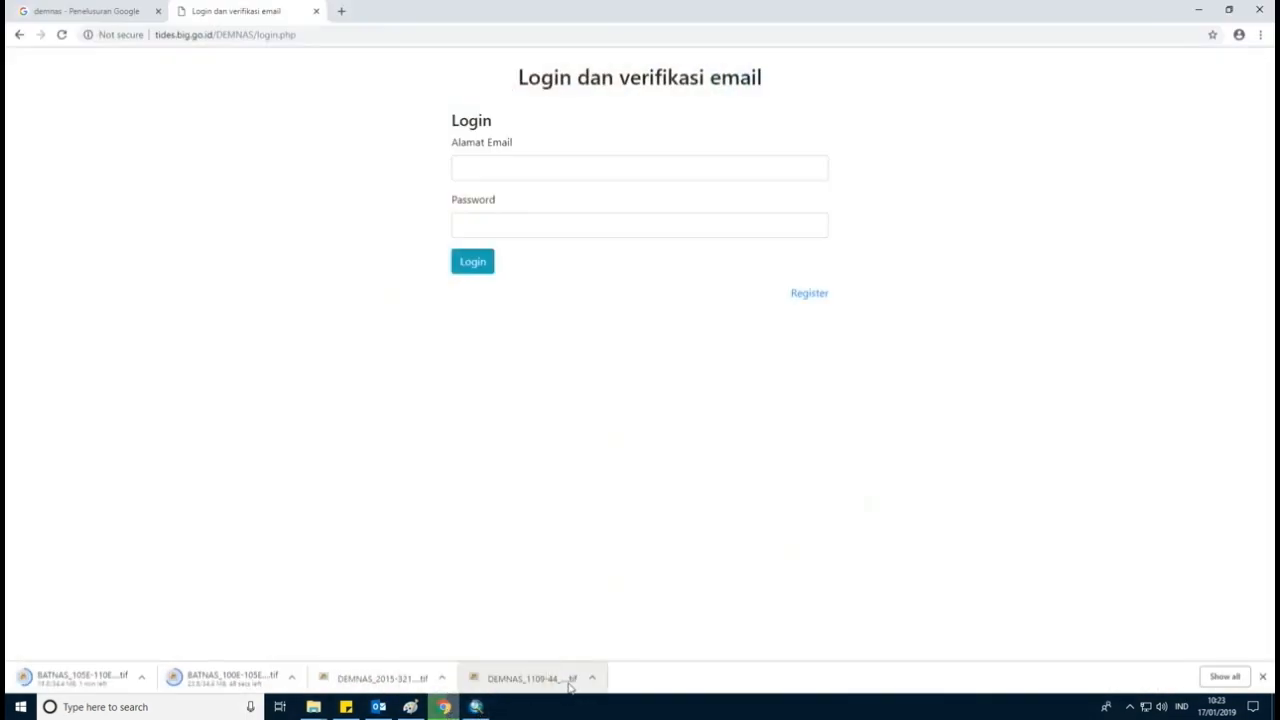
click(1200, 11)
mouse_move(313, 706)
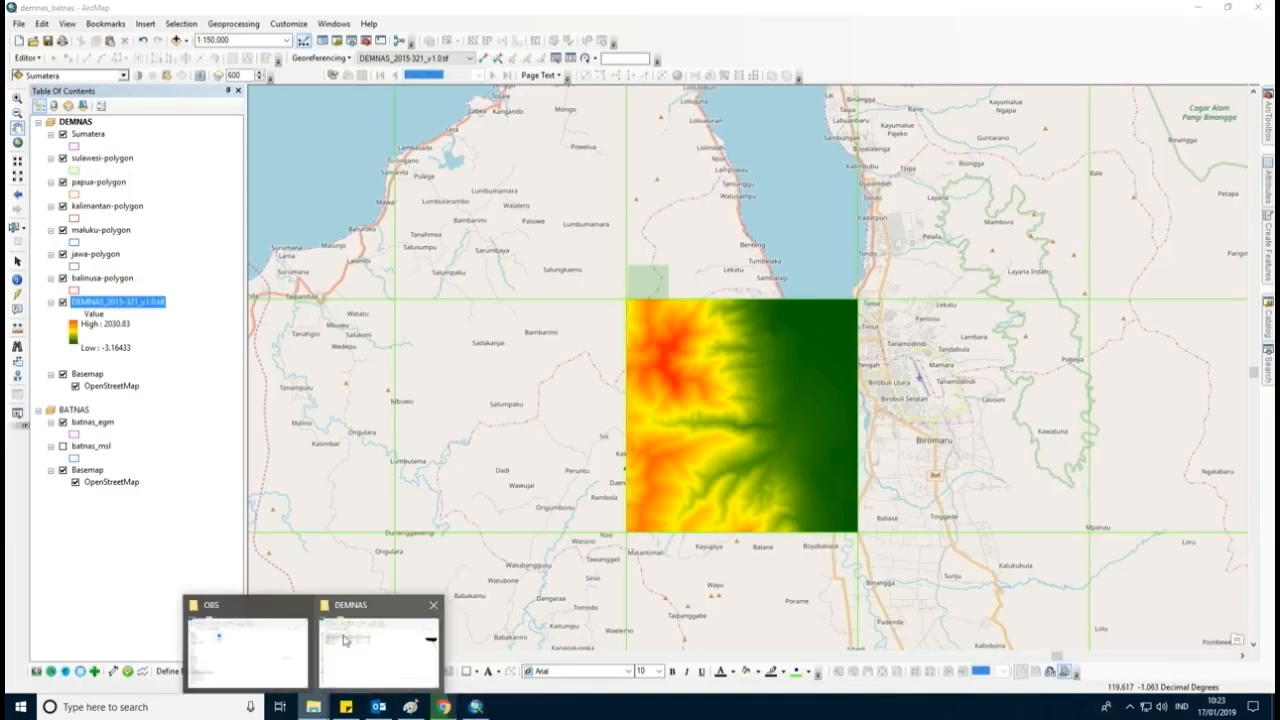
click(350, 640)
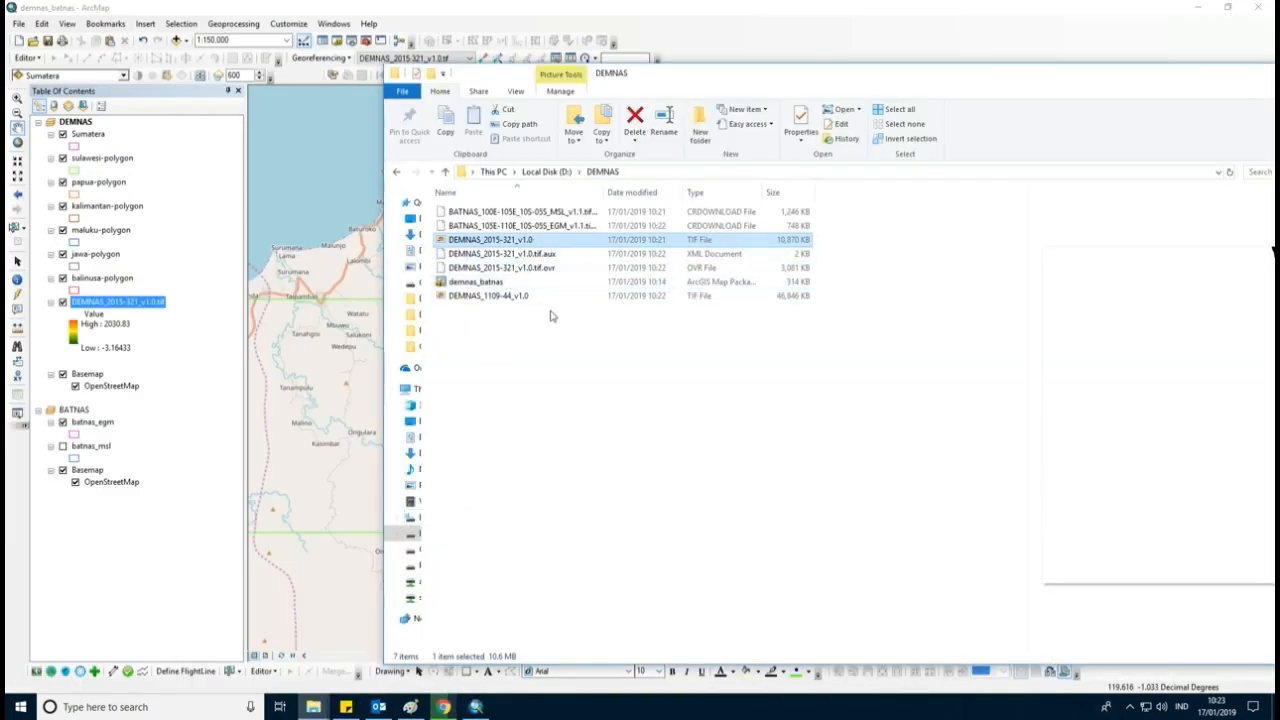
click(509, 296)
drag(509, 296, 163, 292)
right_click(139, 302)
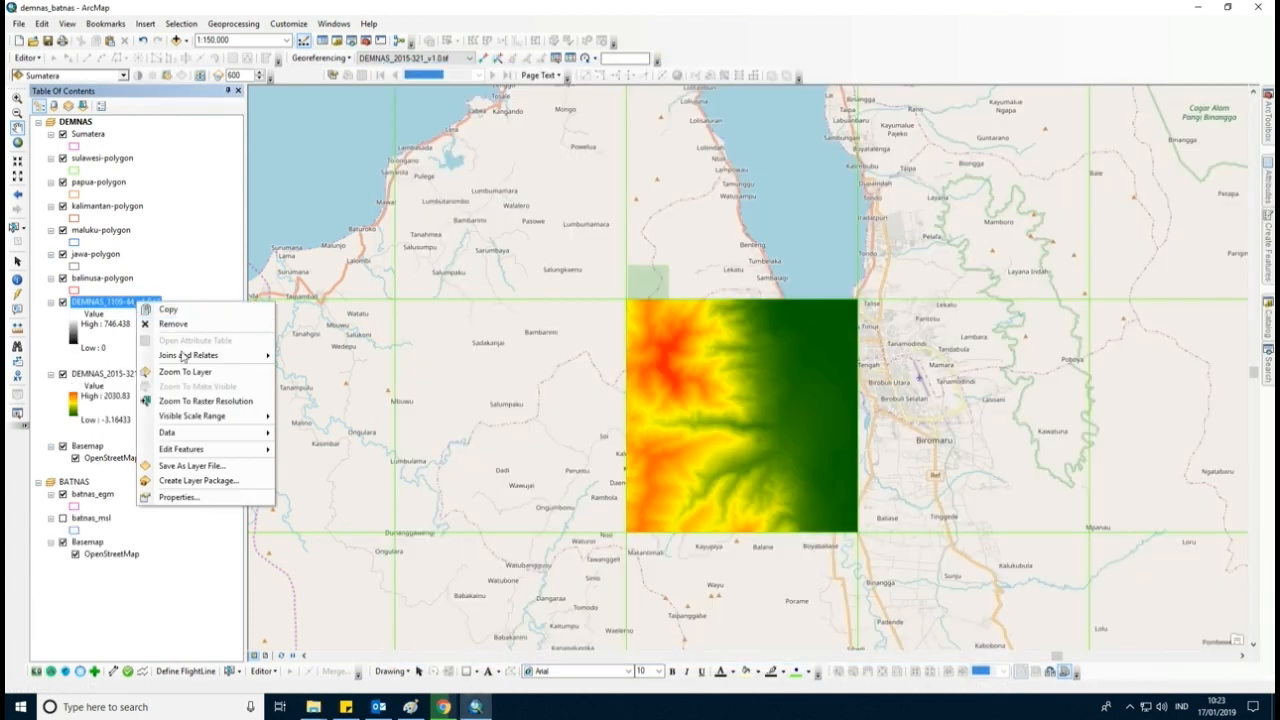
click(187, 372)
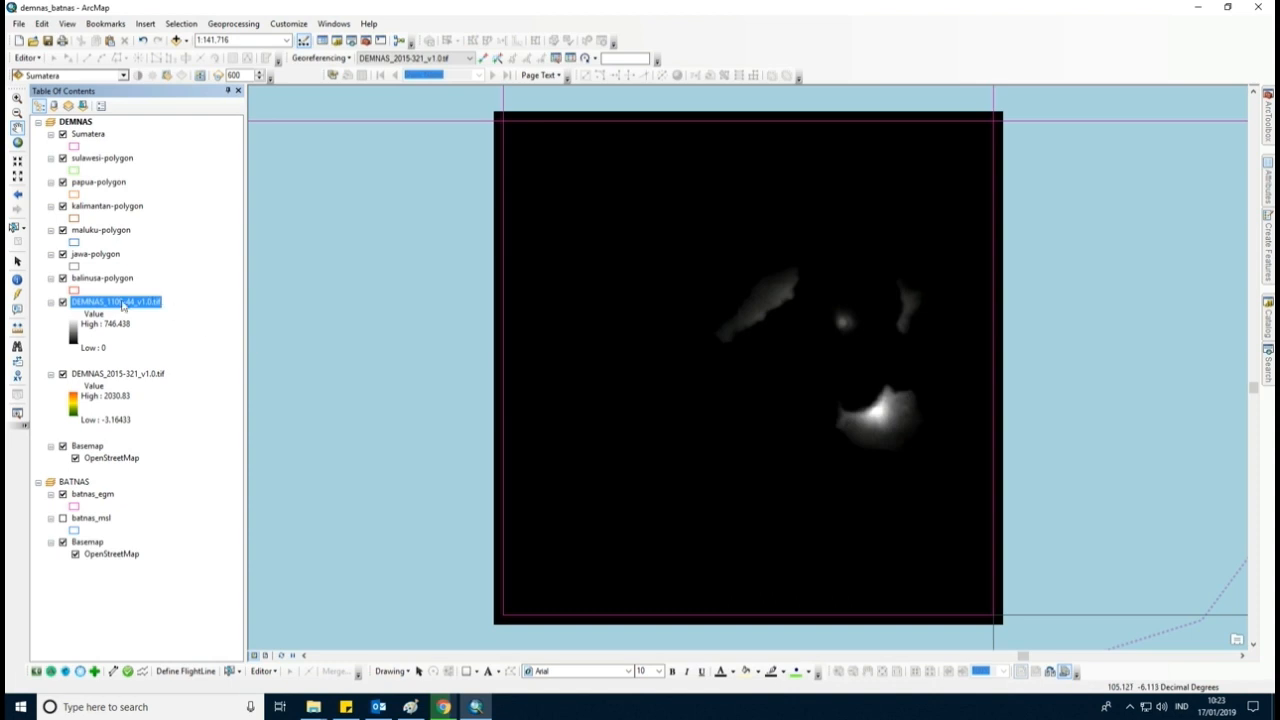
- Apply the green-yellow-red color ramp to the stretched symbology of the DEMNAS_1109-44_v1.0 layer
right_click(123, 306)
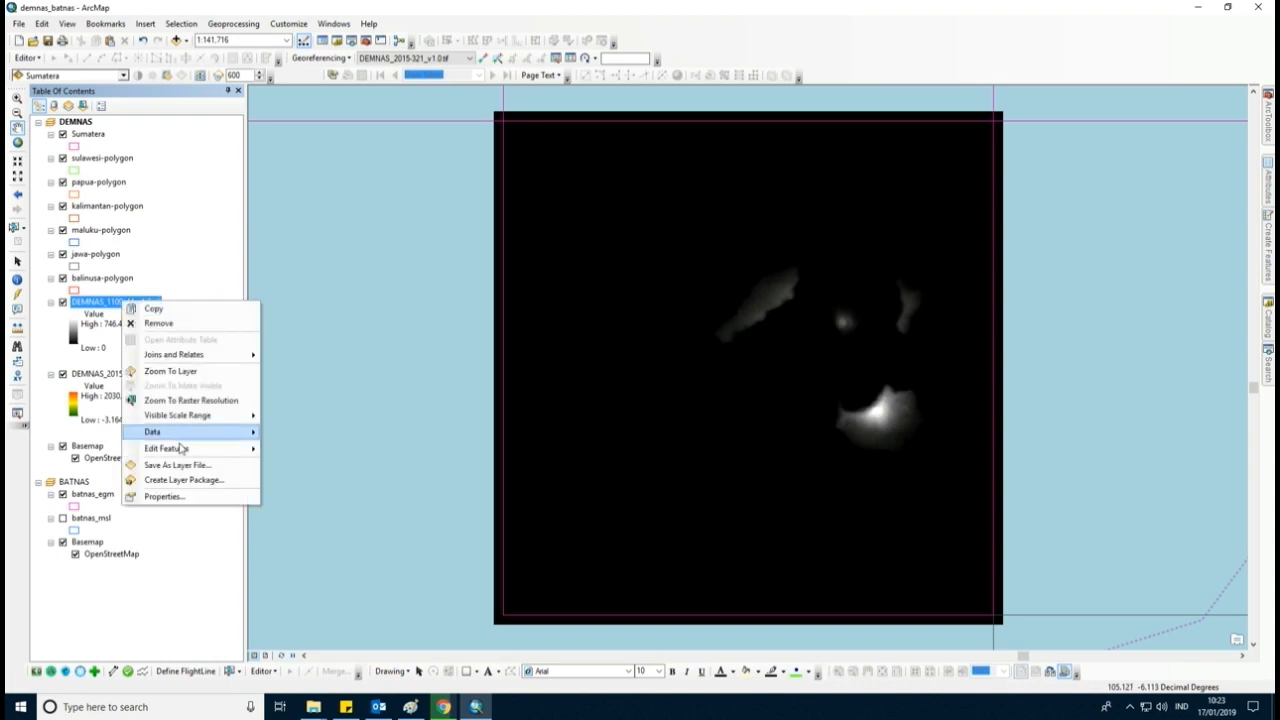
click(189, 491)
click(673, 349)
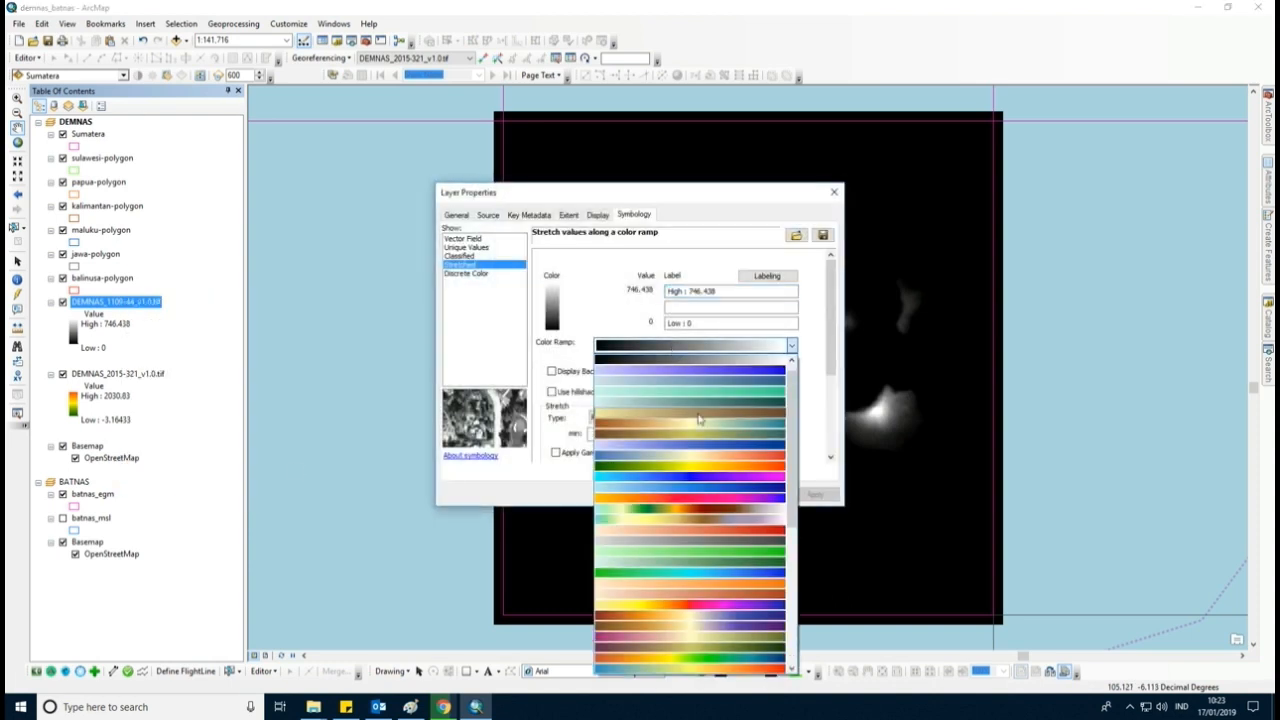
click(640, 470)
click(815, 495)
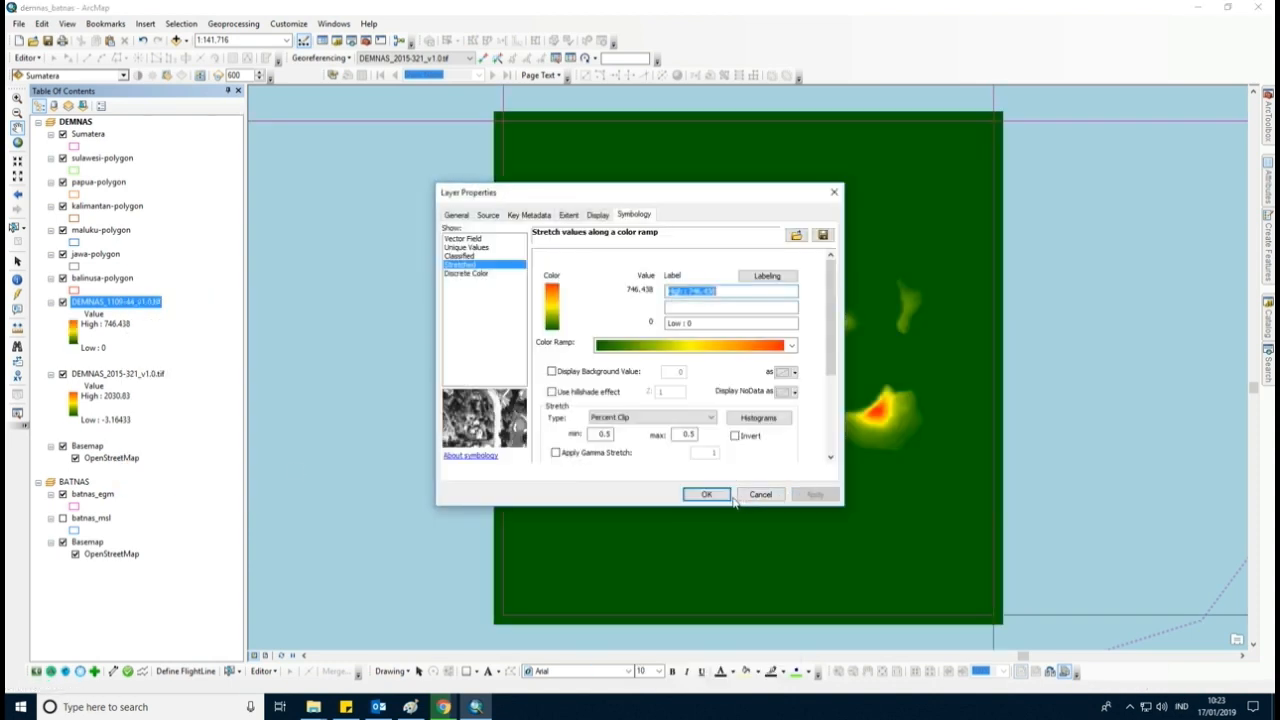
click(706, 494)
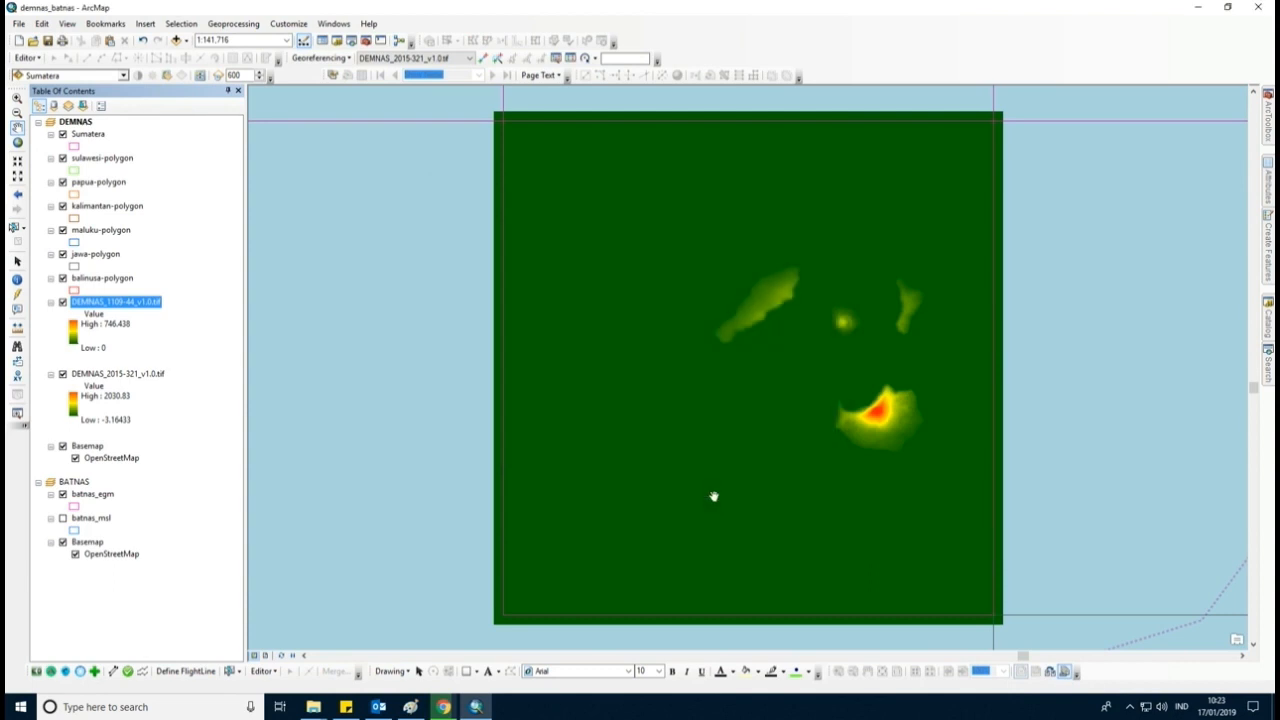
- Examine the Krakatau islands up close in the DEMNAS_1109-44 raster and return to the extent covering all of Indonesia
click(17, 99)
drag(728, 266, 946, 447)
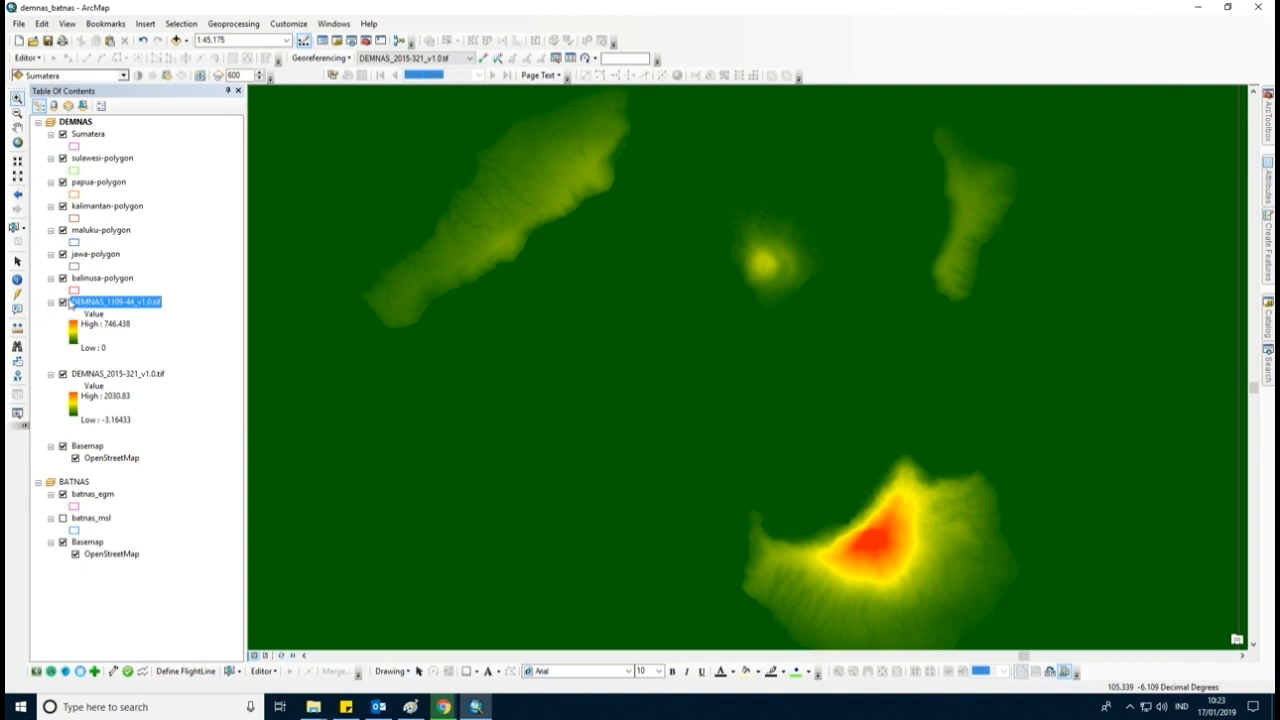
click(18, 196)
click(18, 196)
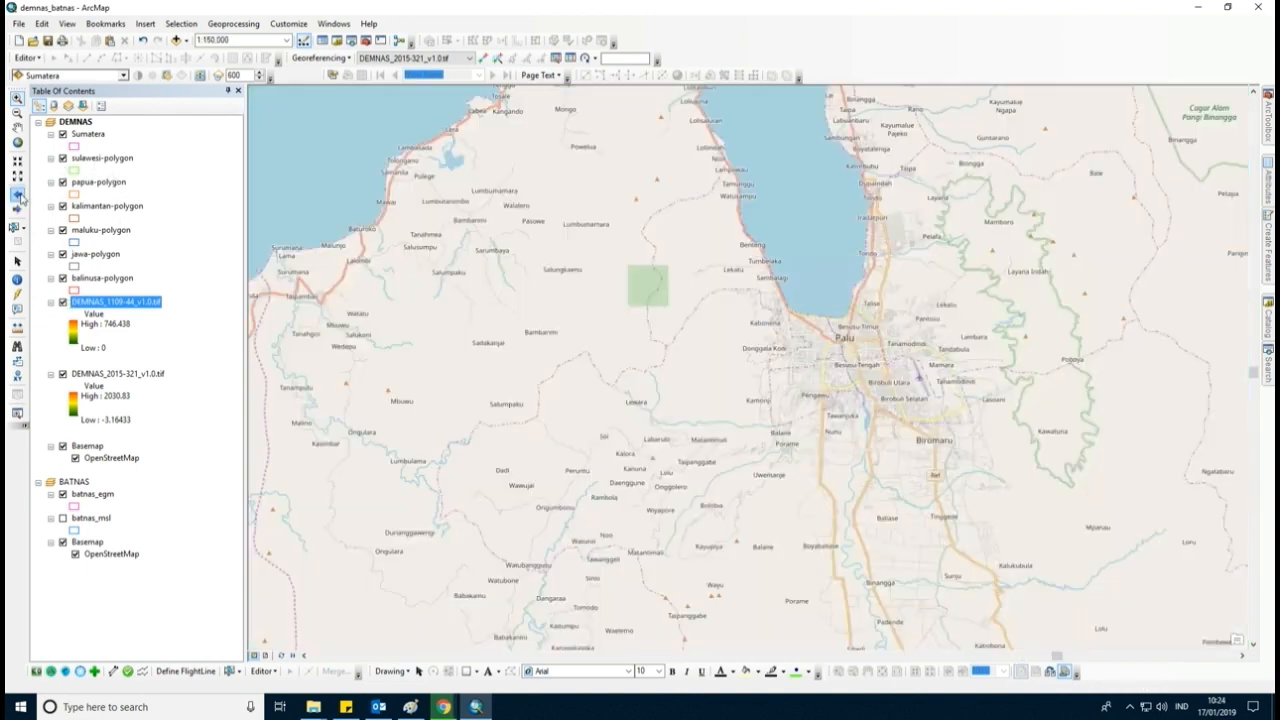
click(18, 196)
click(18, 196)
click(18, 196)
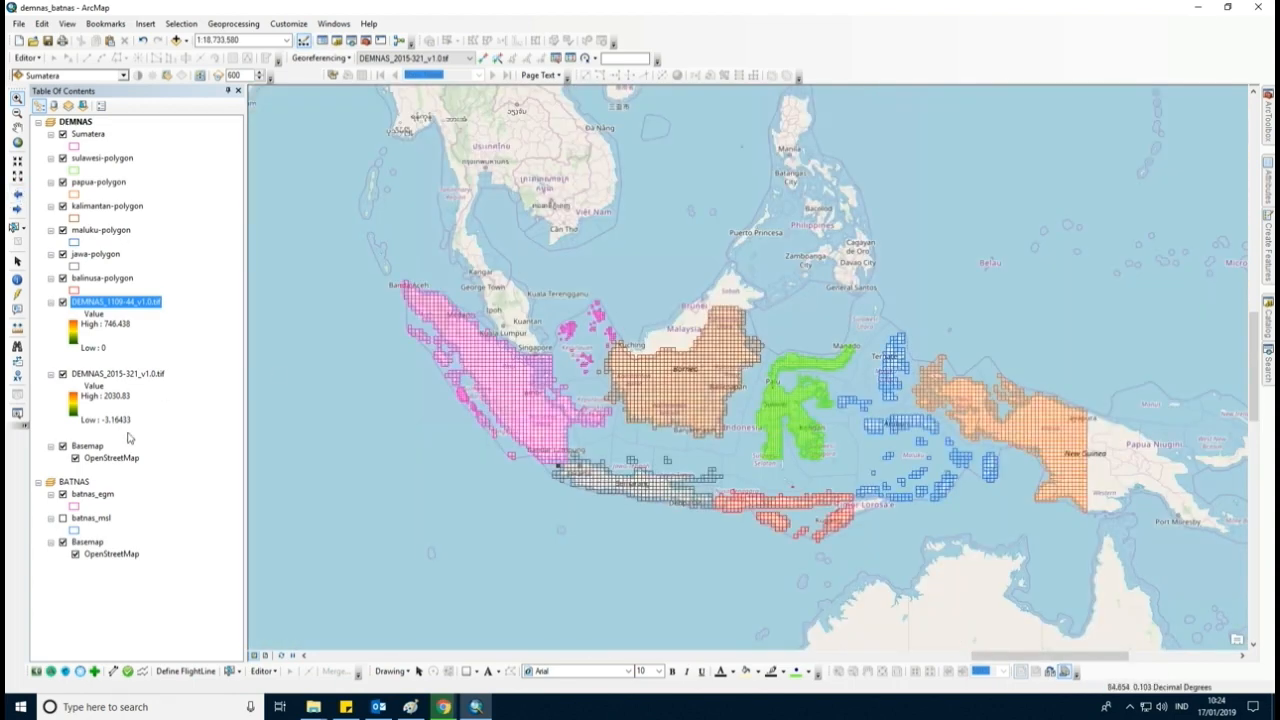
- Activate the BATNAS data frame, add BATNAS_100E-105E_10S-05S_MSL_v1.1 to it from the DEMNAS folder and zoom to the raster
right_click(83, 486)
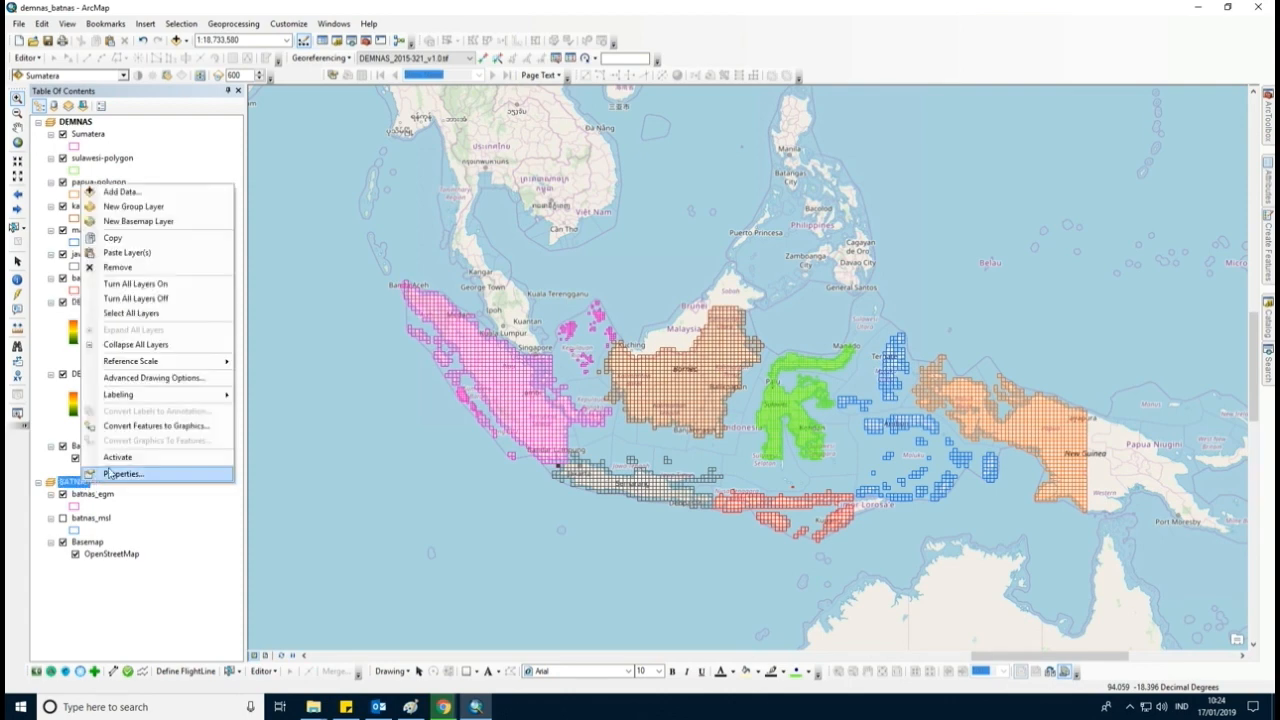
click(158, 456)
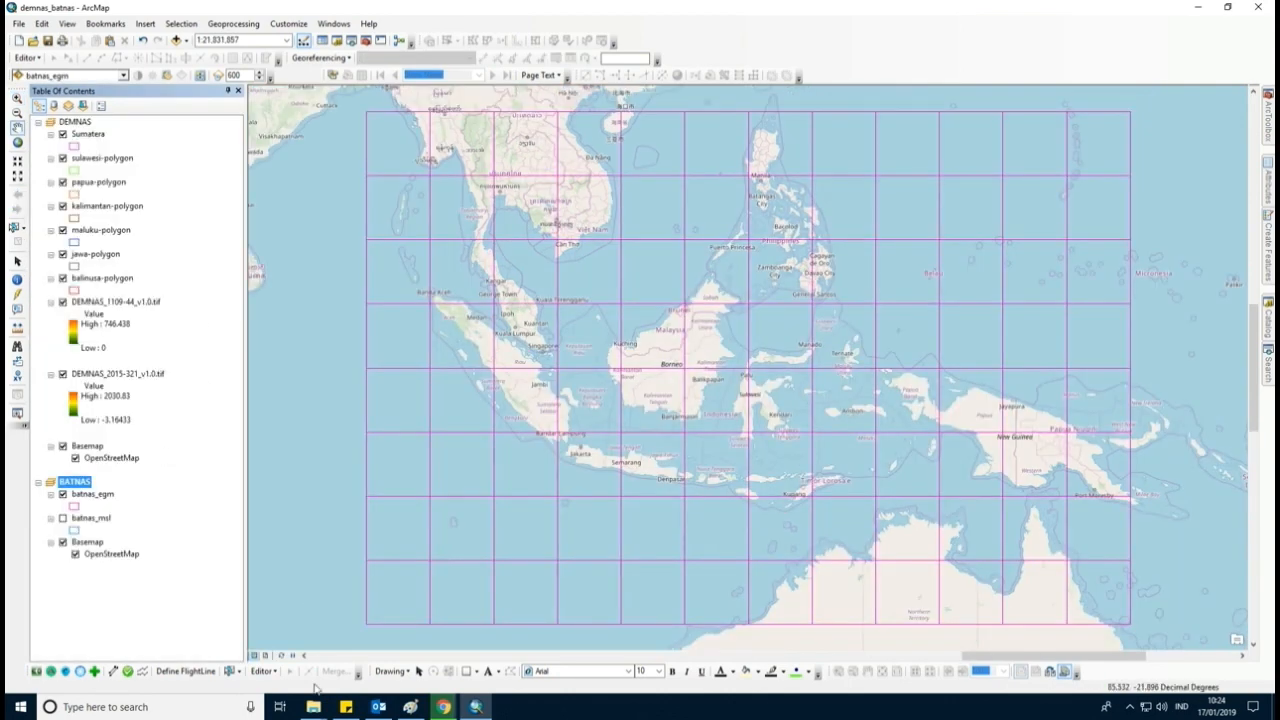
mouse_move(313, 707)
click(395, 650)
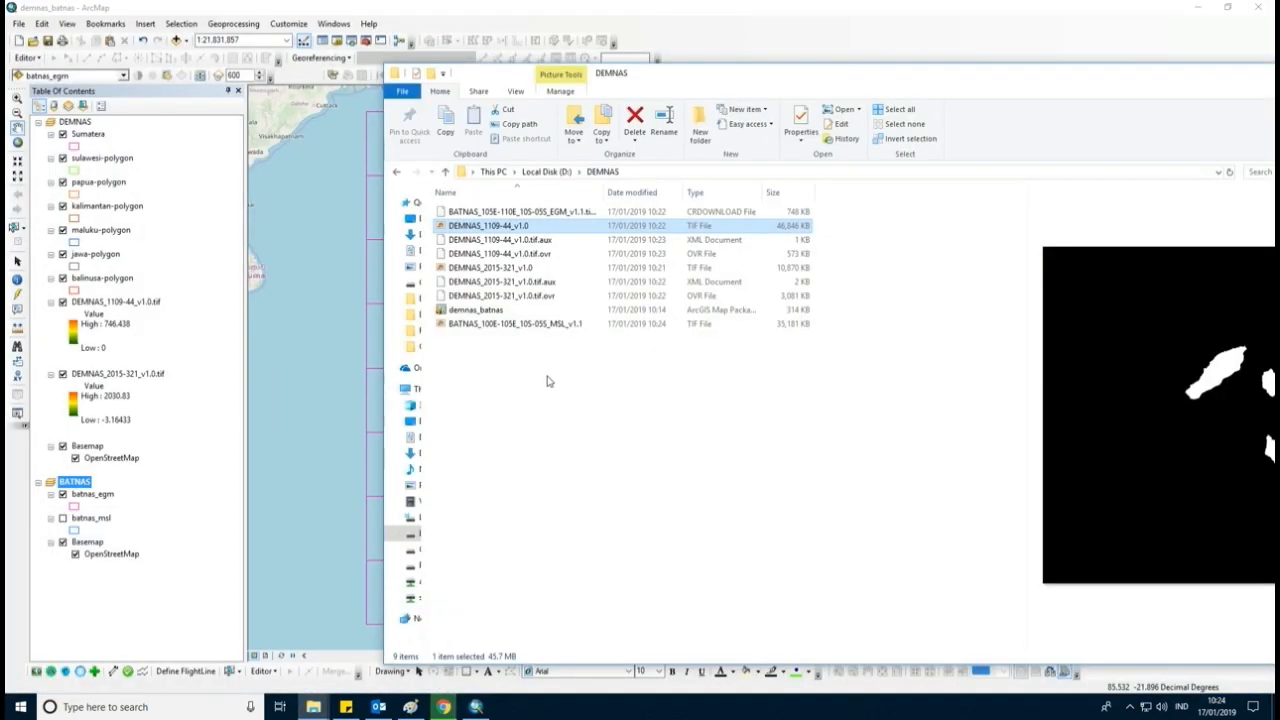
drag(512, 323, 135, 543)
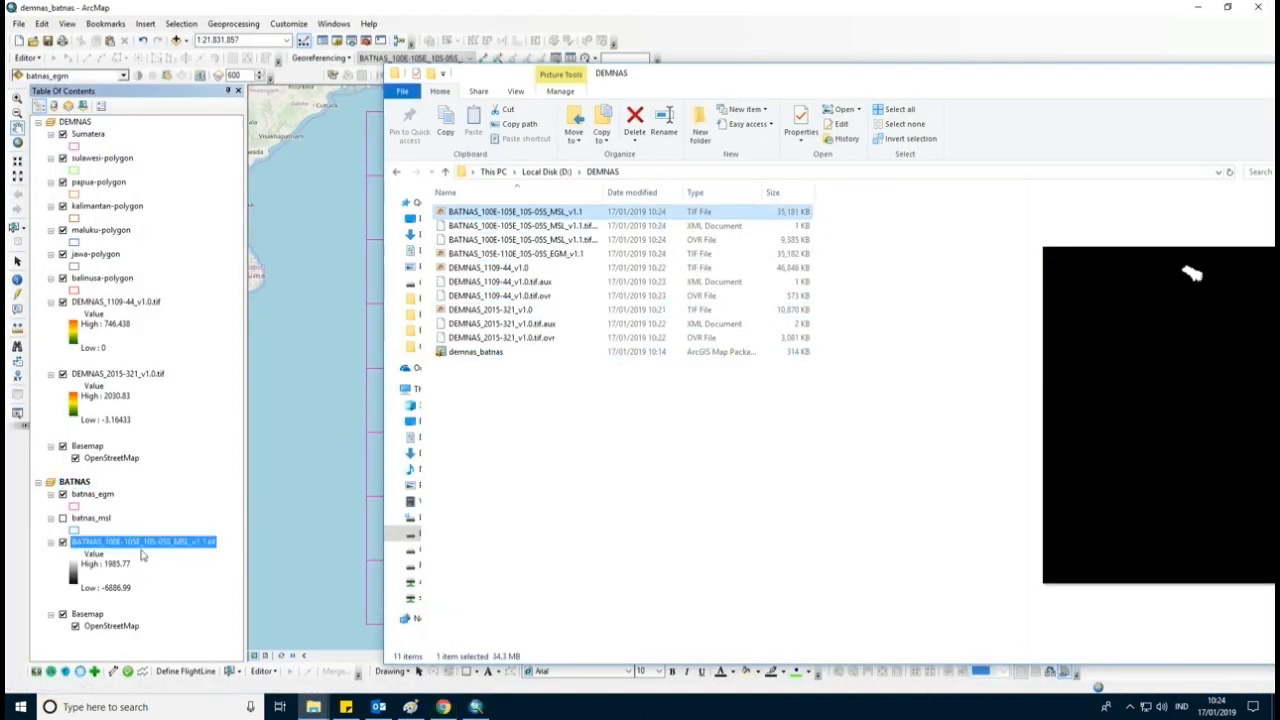
right_click(147, 545)
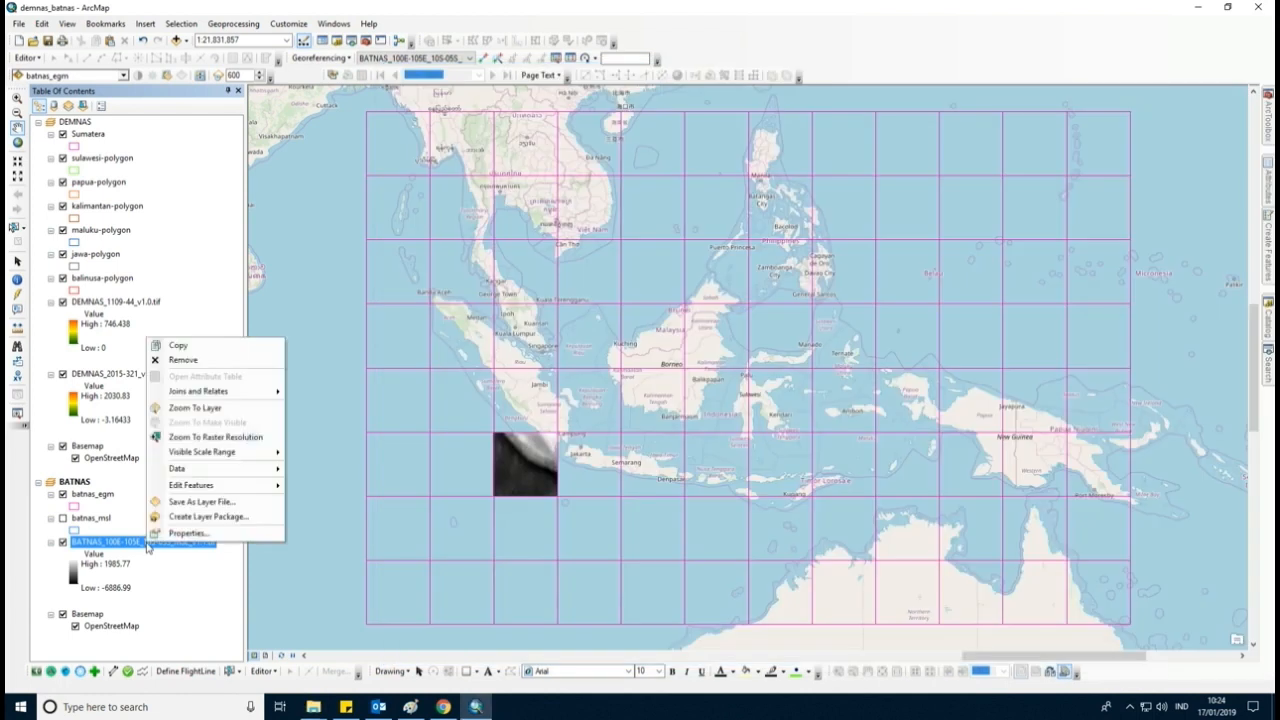
click(195, 408)
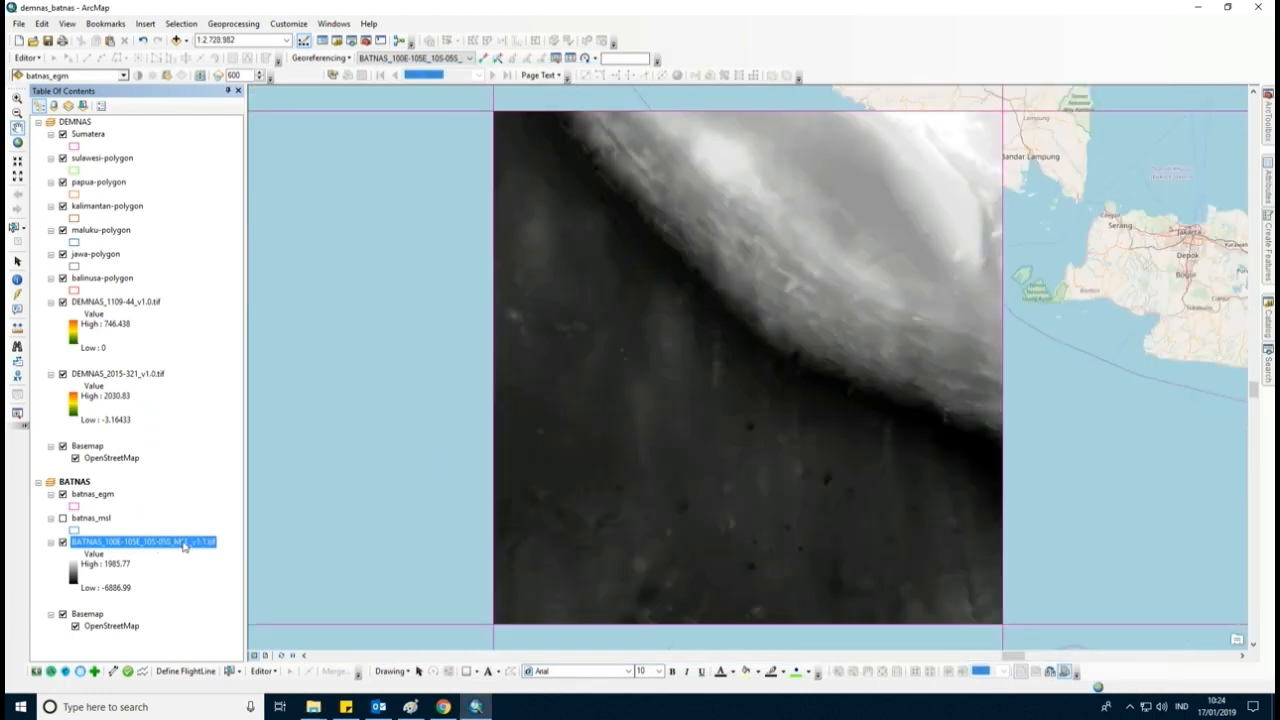
- Apply the light-to-dark blue color ramp to the stretched symbology of the BATNAS_100E-105E_10S-05S_MSL_v1.1 layer
double_click(184, 546)
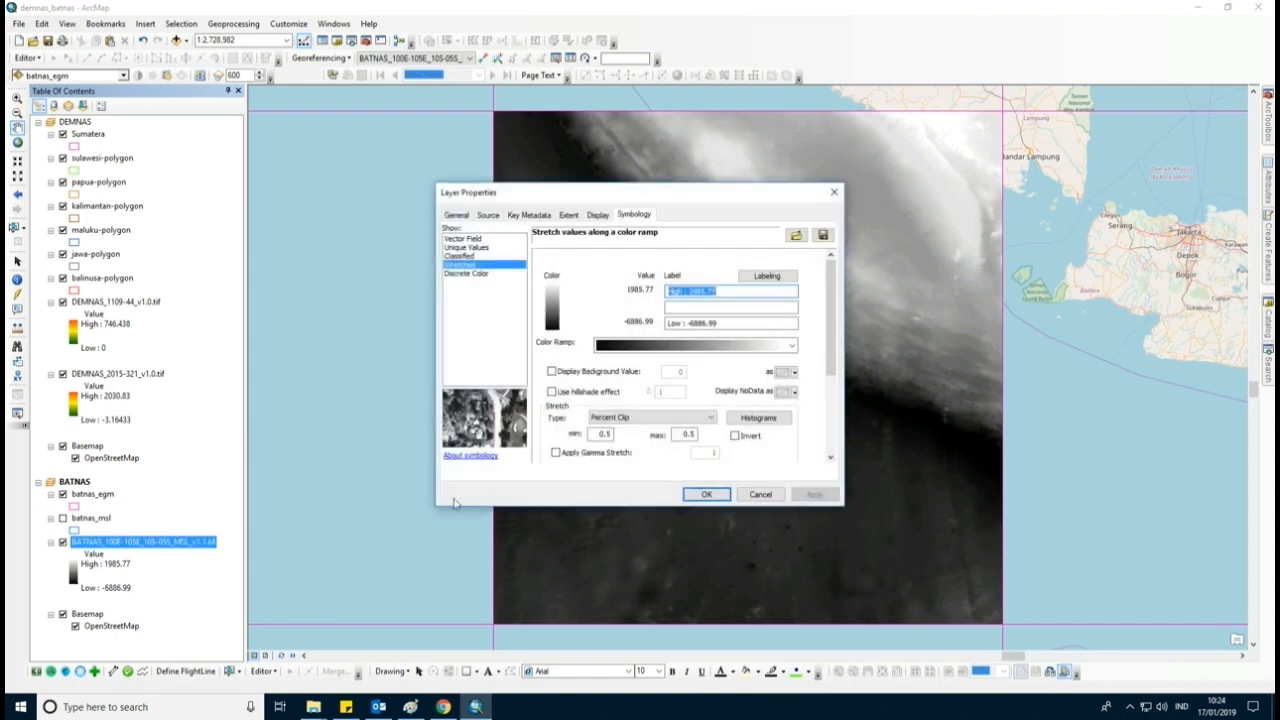
click(642, 348)
click(684, 481)
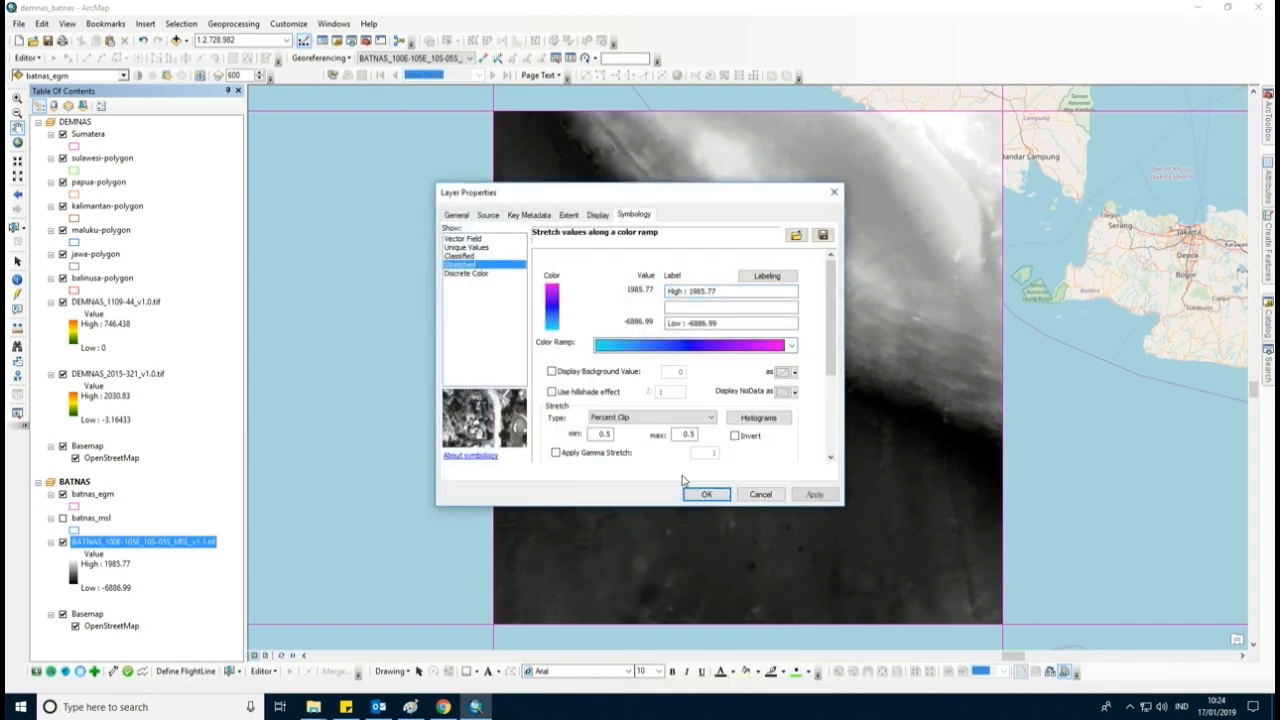
click(815, 497)
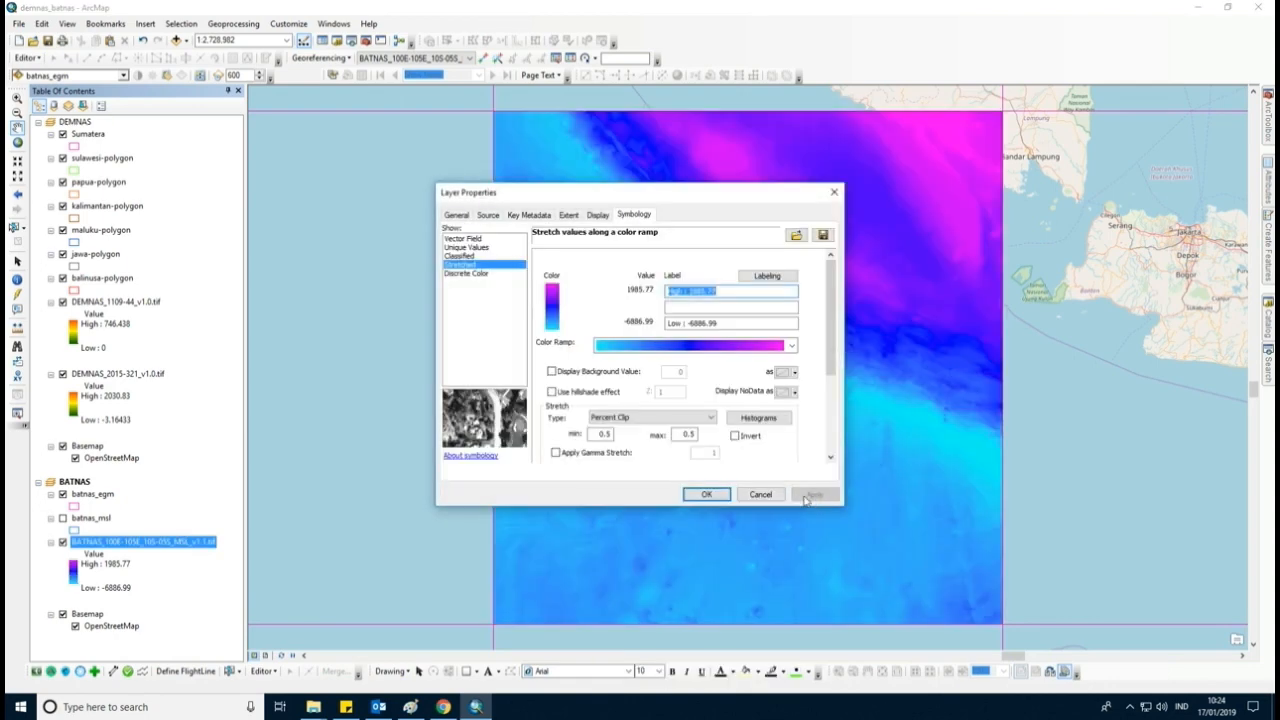
click(690, 345)
click(700, 377)
click(815, 496)
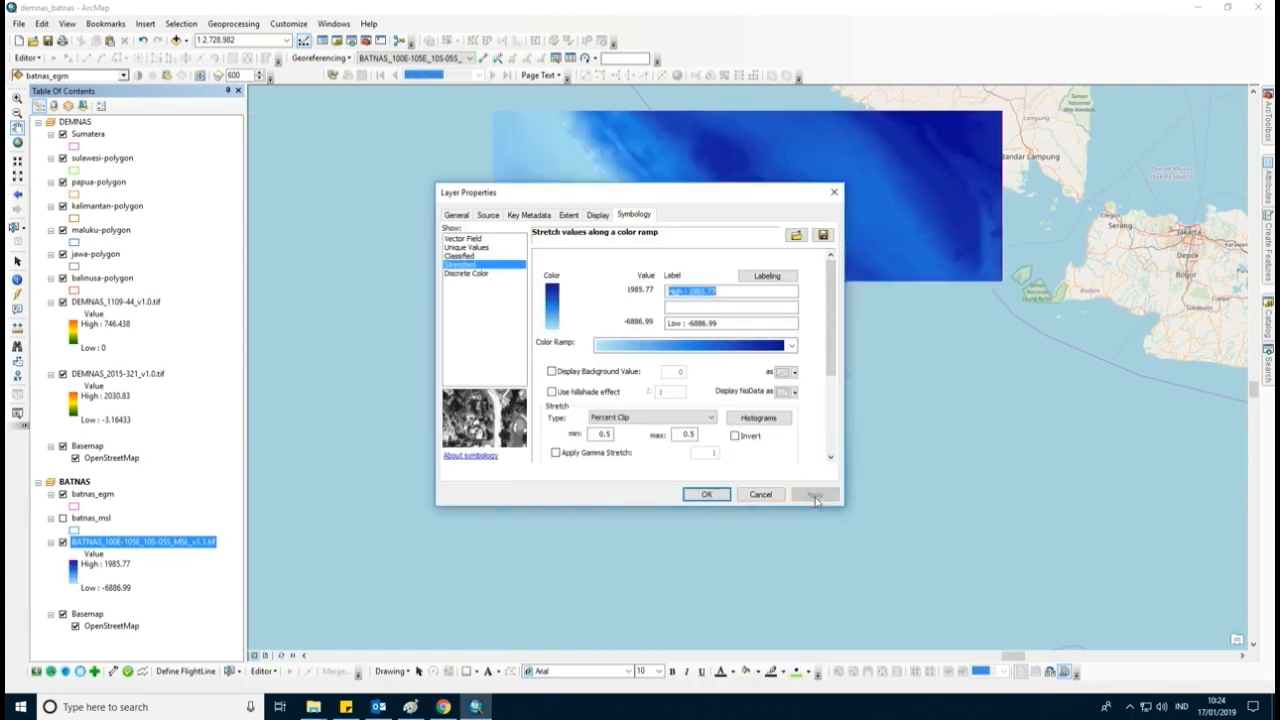
click(706, 494)
- Add BATNAS_105E-110E_10S-05S_EGM_v1.1 from the DEMNAS folder to the BATNAS data frame and dismiss the spatial reference warning
scroll(704, 495, down, 3)
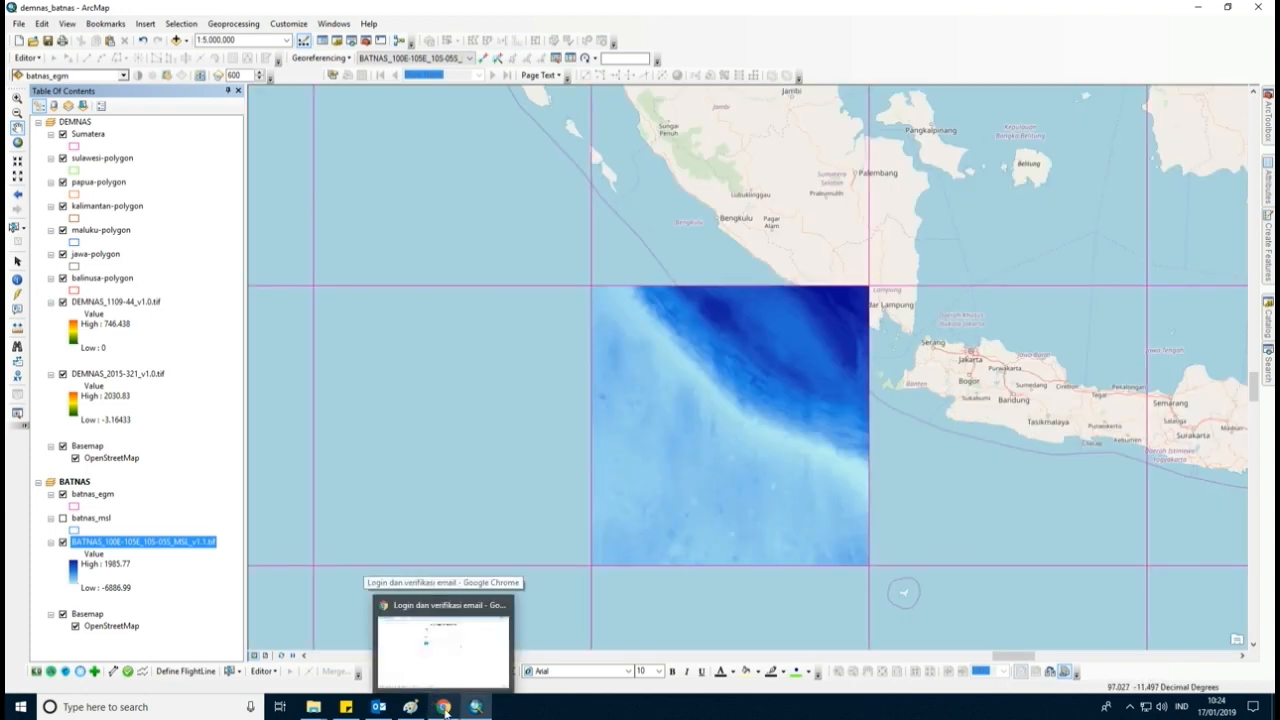
mouse_move(328, 697)
click(378, 645)
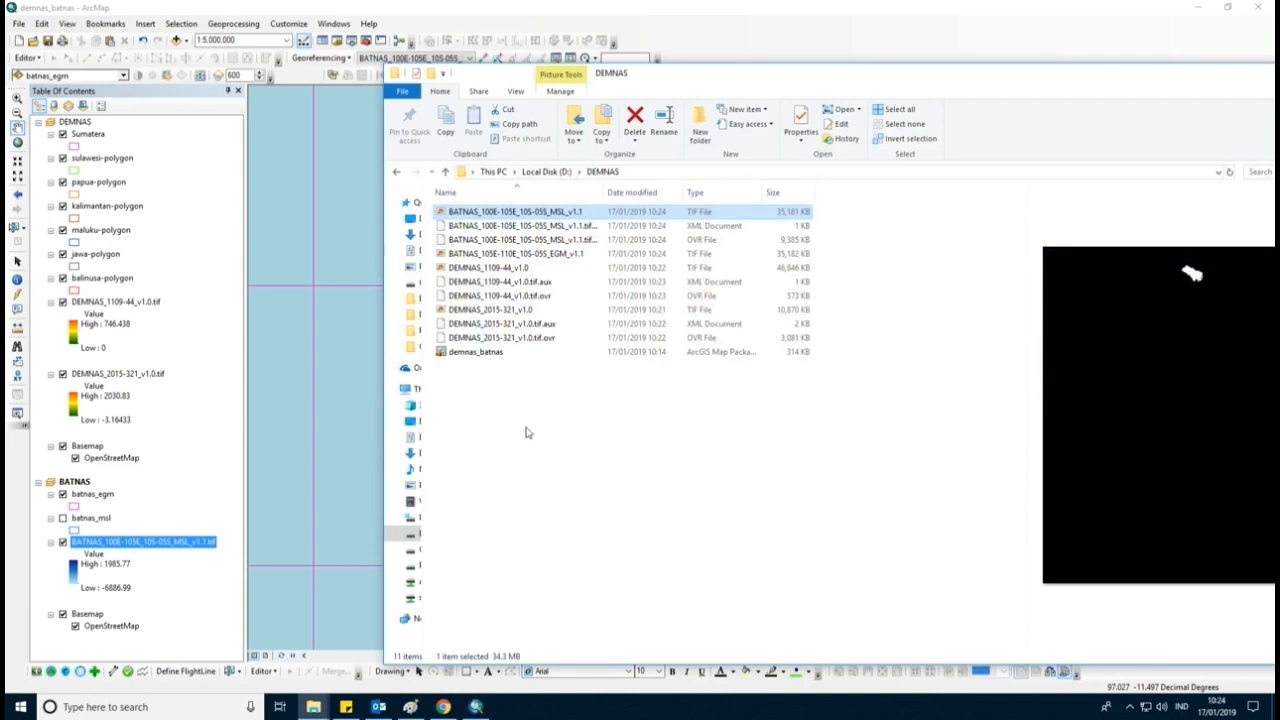
click(567, 256)
drag(518, 258, 211, 531)
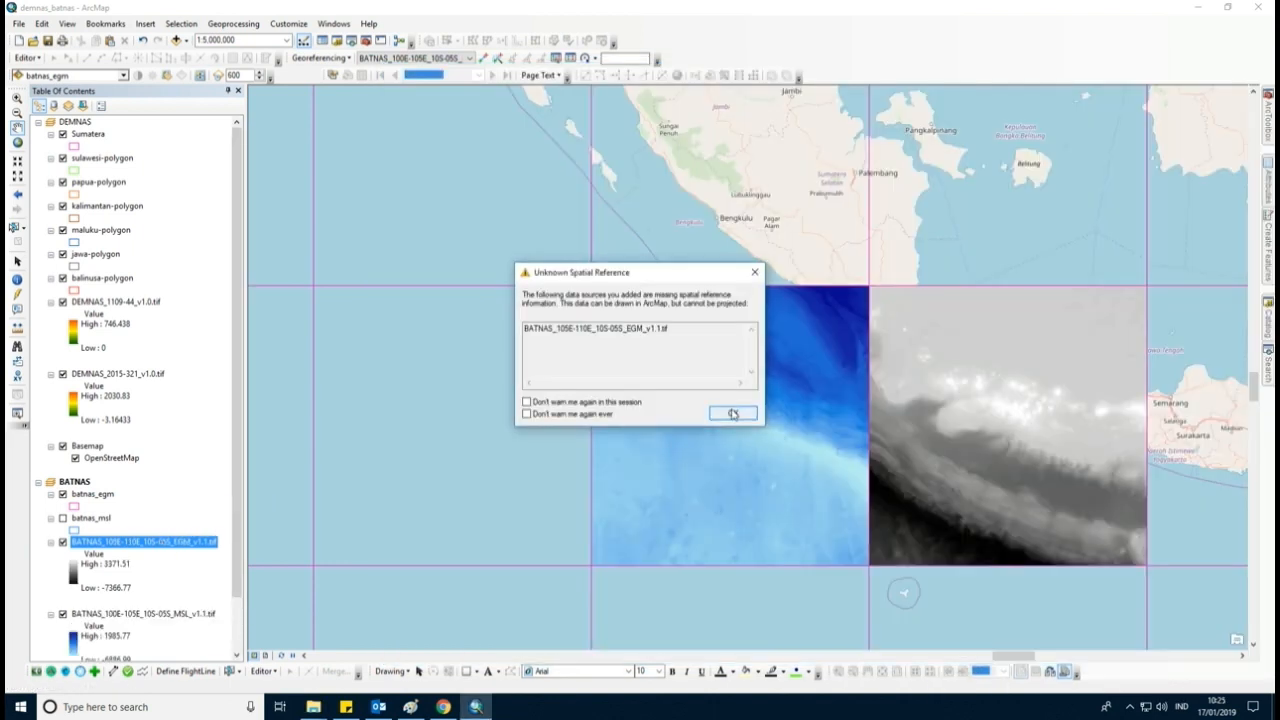
click(733, 412)
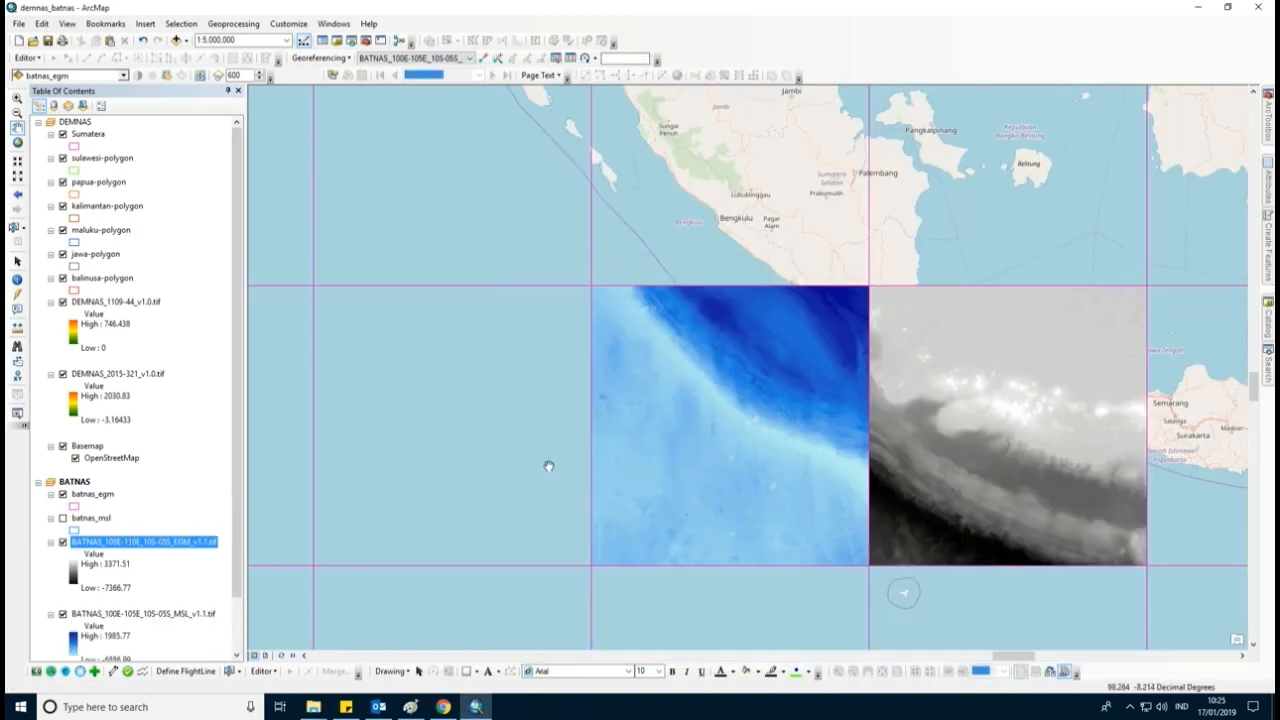
- Set the stretched symbology of the BATNAS_105E-110E_10S-05S_EGM_v1.1 layer to the same light-to-dark blue color ramp as the MSL raster
right_click(196, 540)
click(237, 531)
click(700, 345)
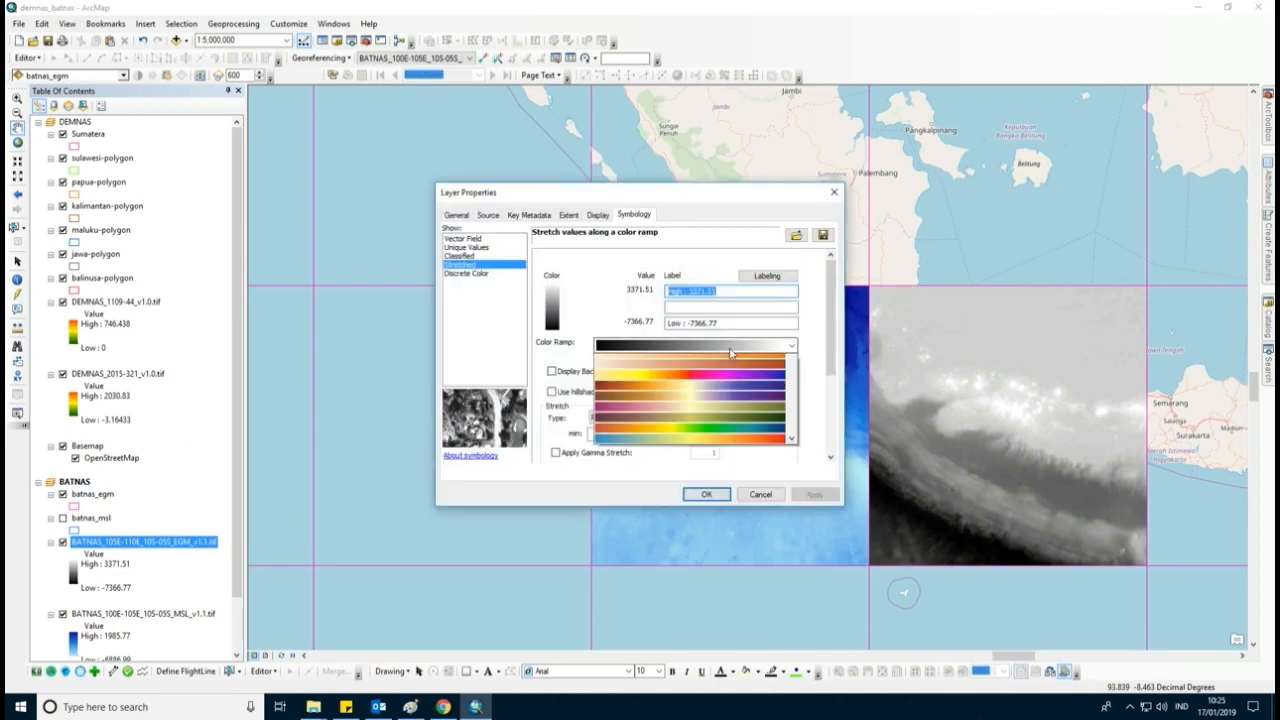
click(776, 446)
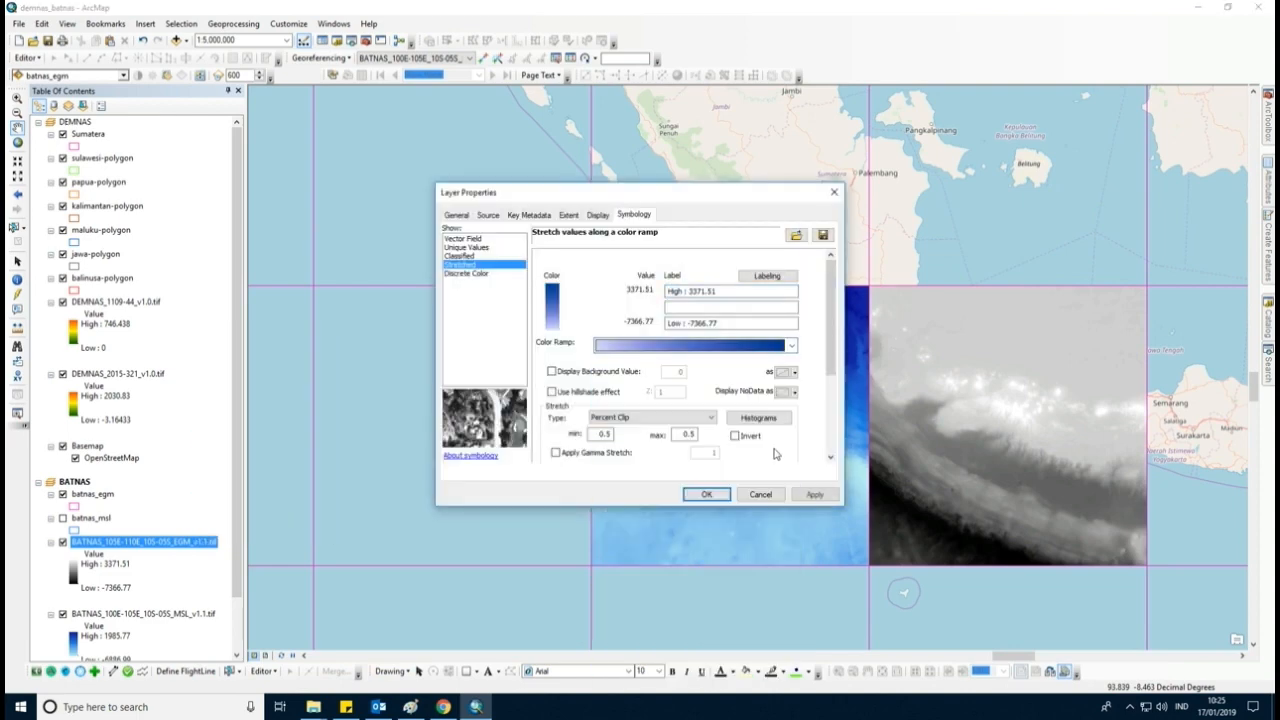
click(812, 497)
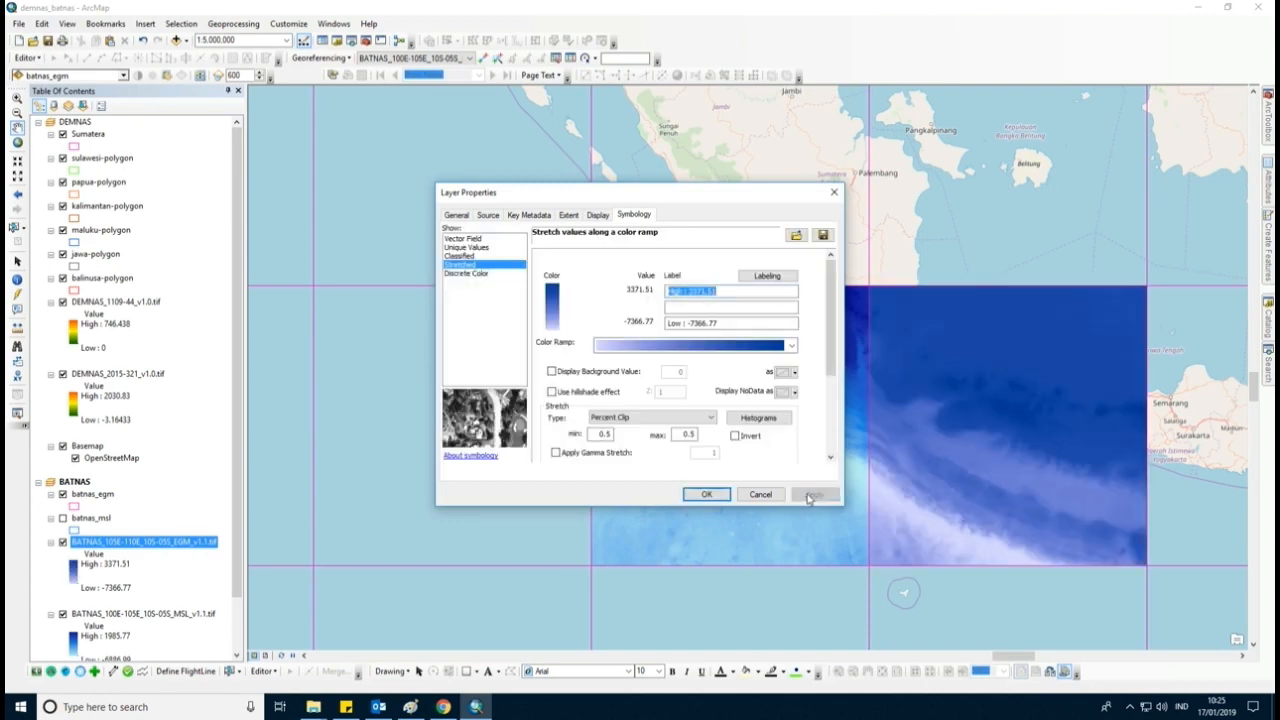
click(791, 345)
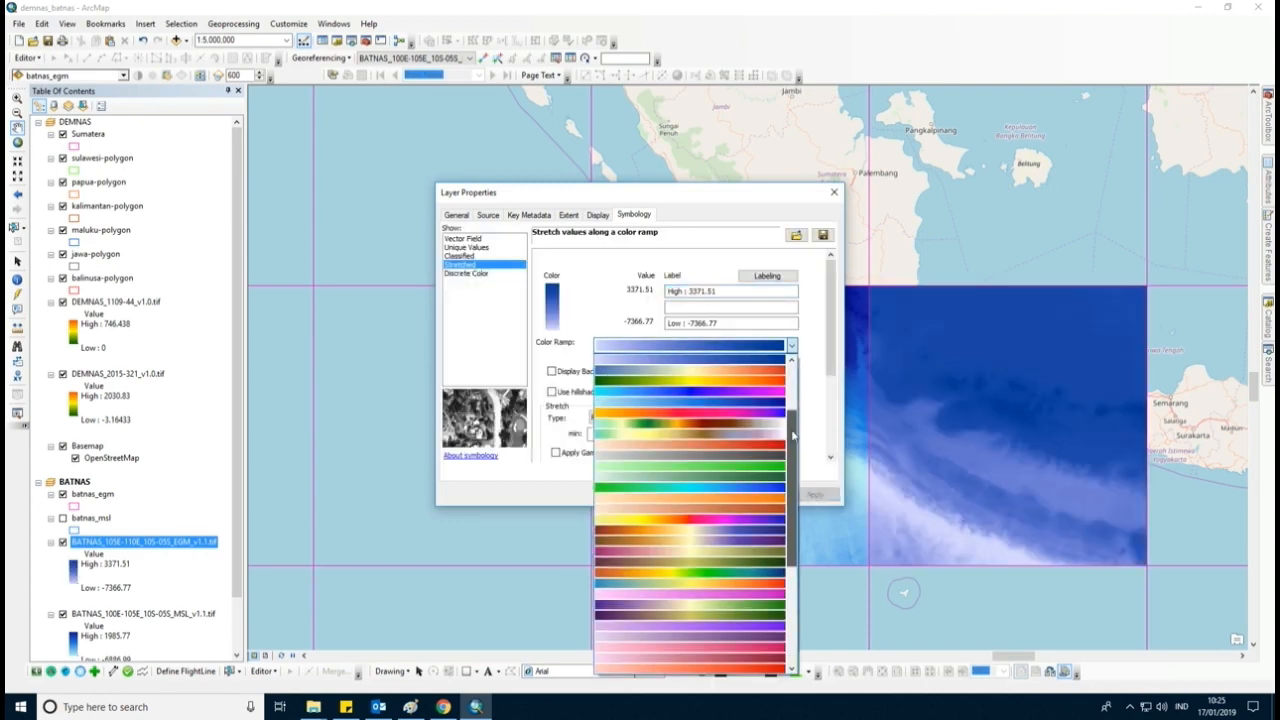
scroll(790, 395, up, 3)
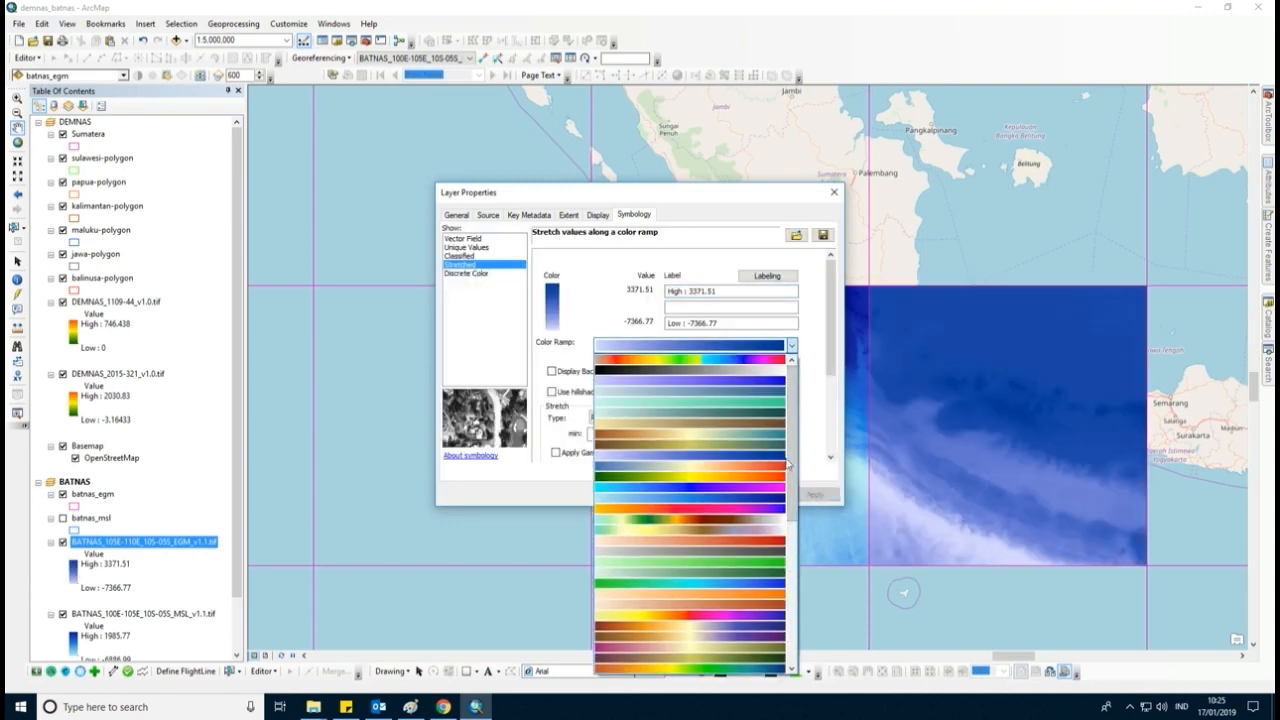
click(775, 499)
click(822, 499)
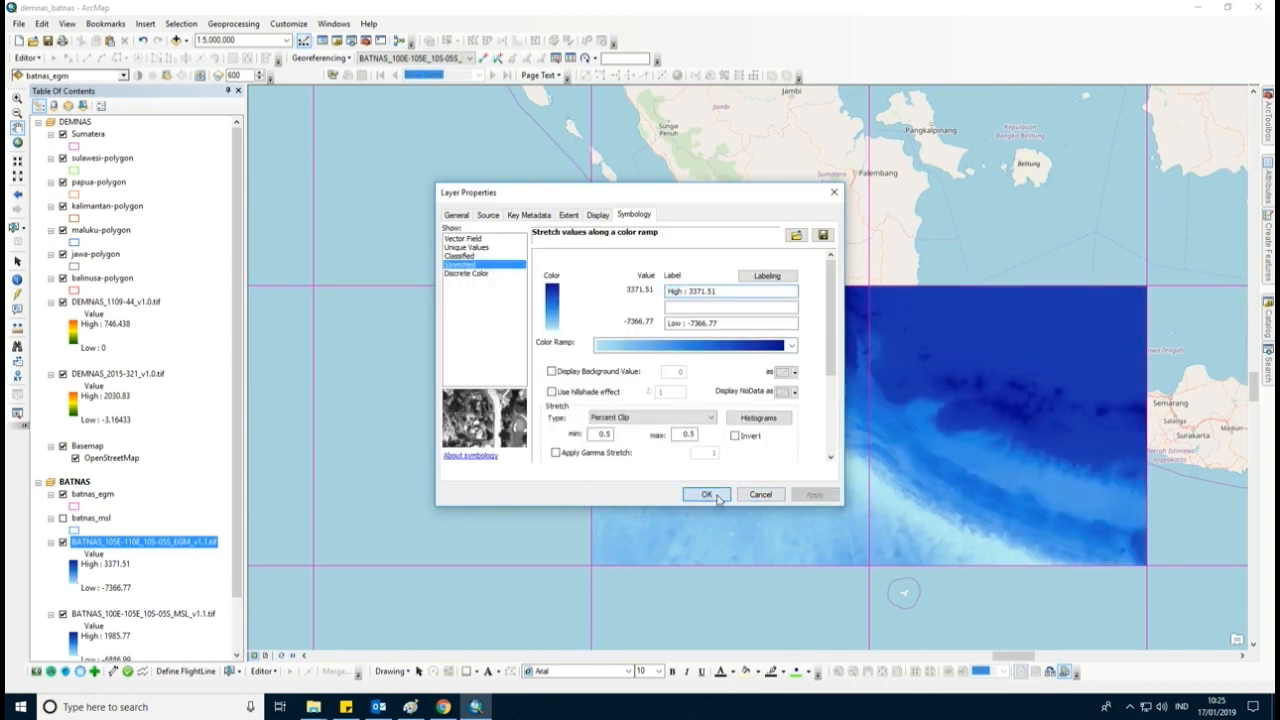
click(756, 496)
- Zoom the BATNAS data frame to the full batnas_egm grid and activate the DEMNAS data frame
drag(941, 471, 723, 474)
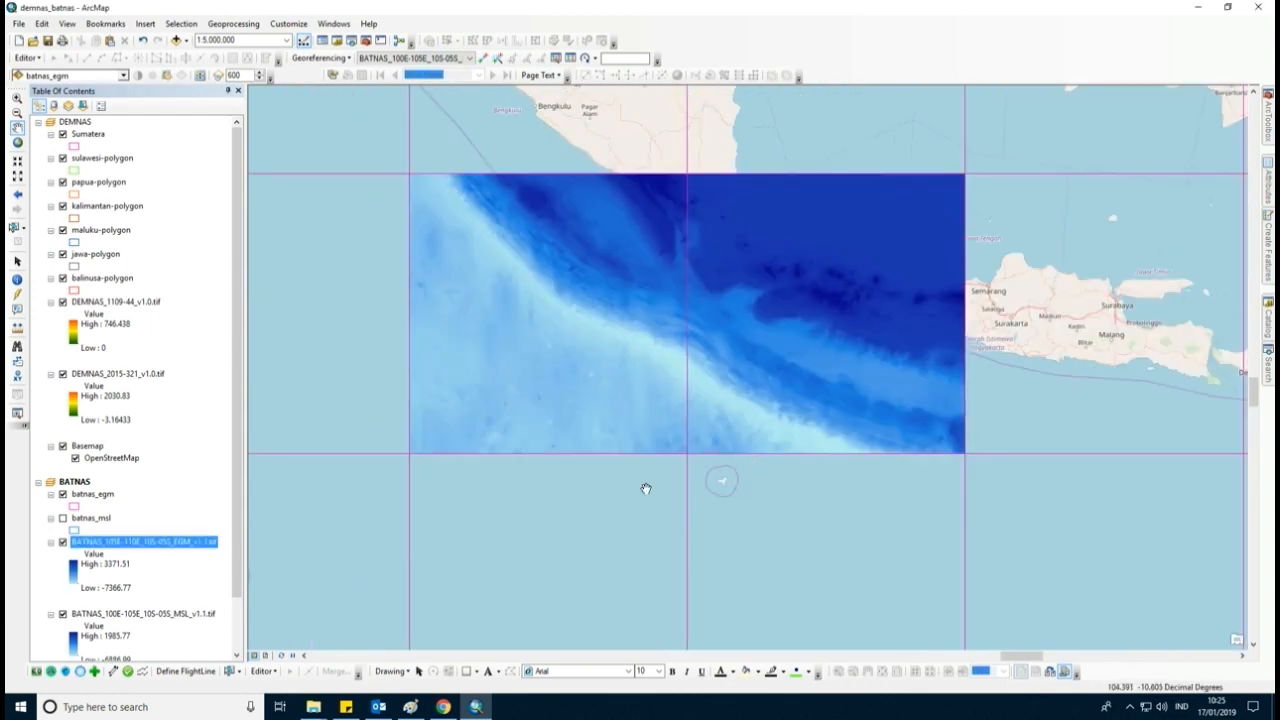
drag(343, 399, 317, 474)
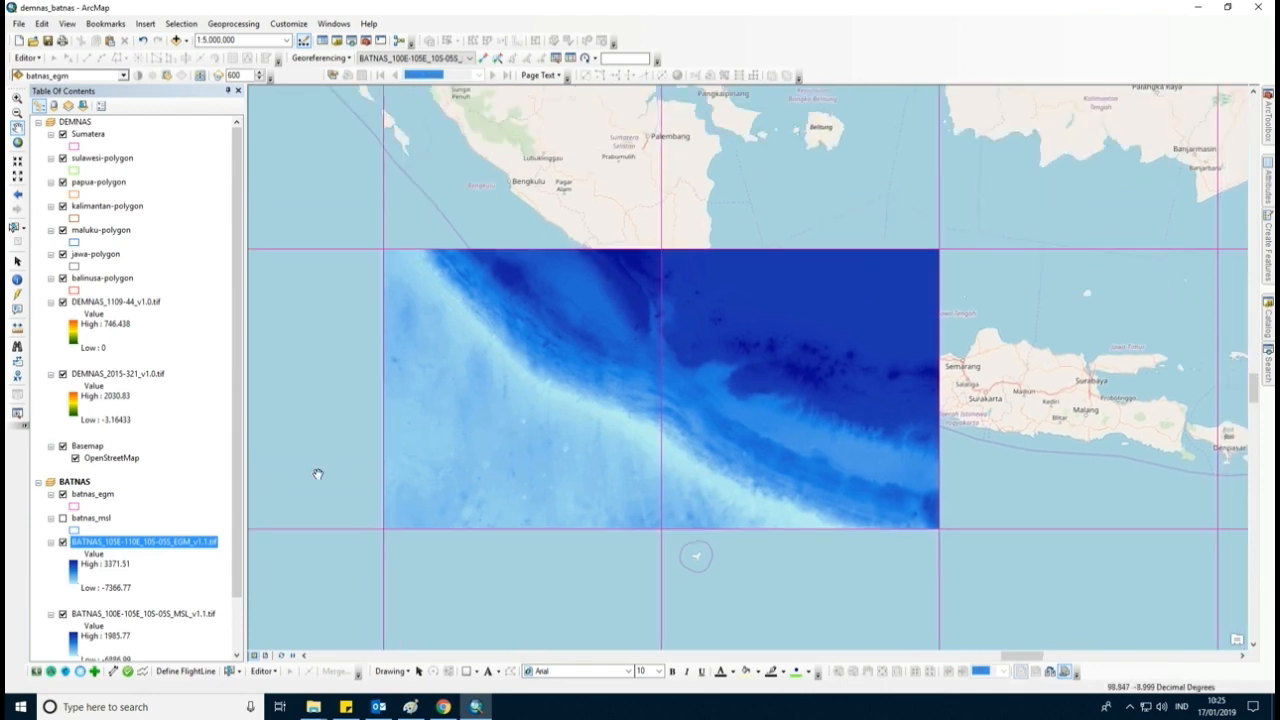
right_click(103, 503)
click(150, 281)
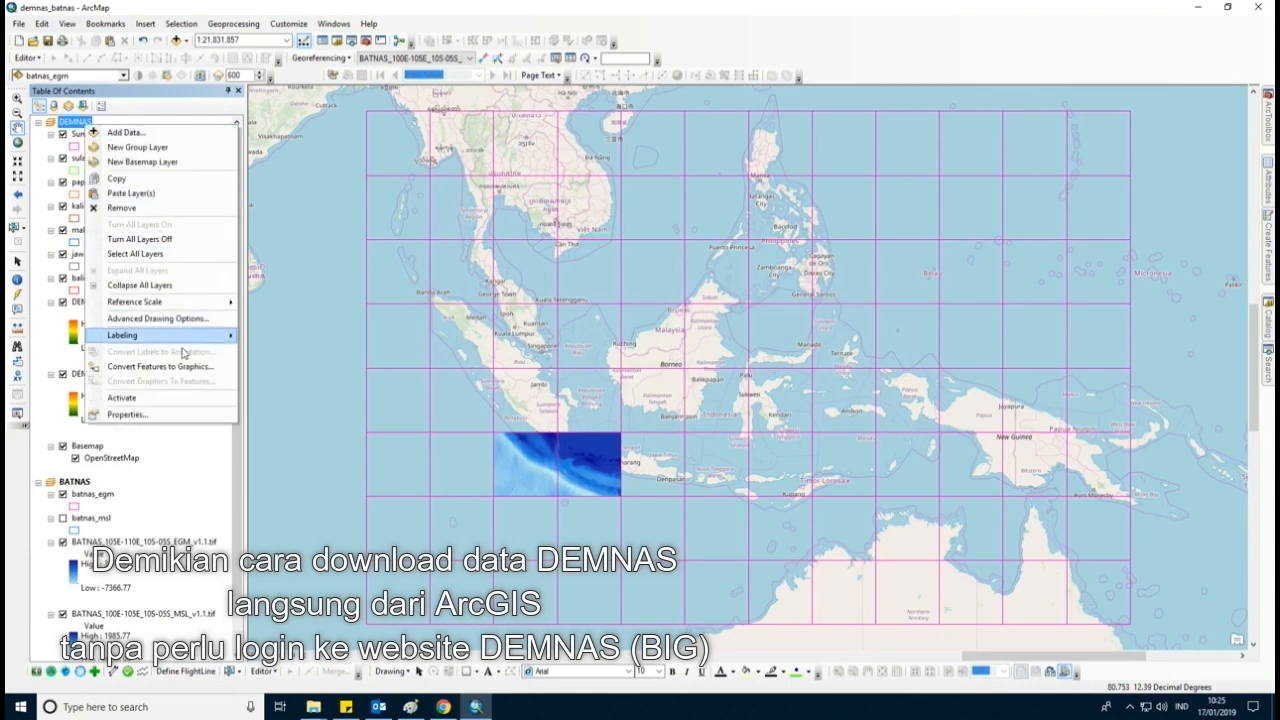
click(183, 398)
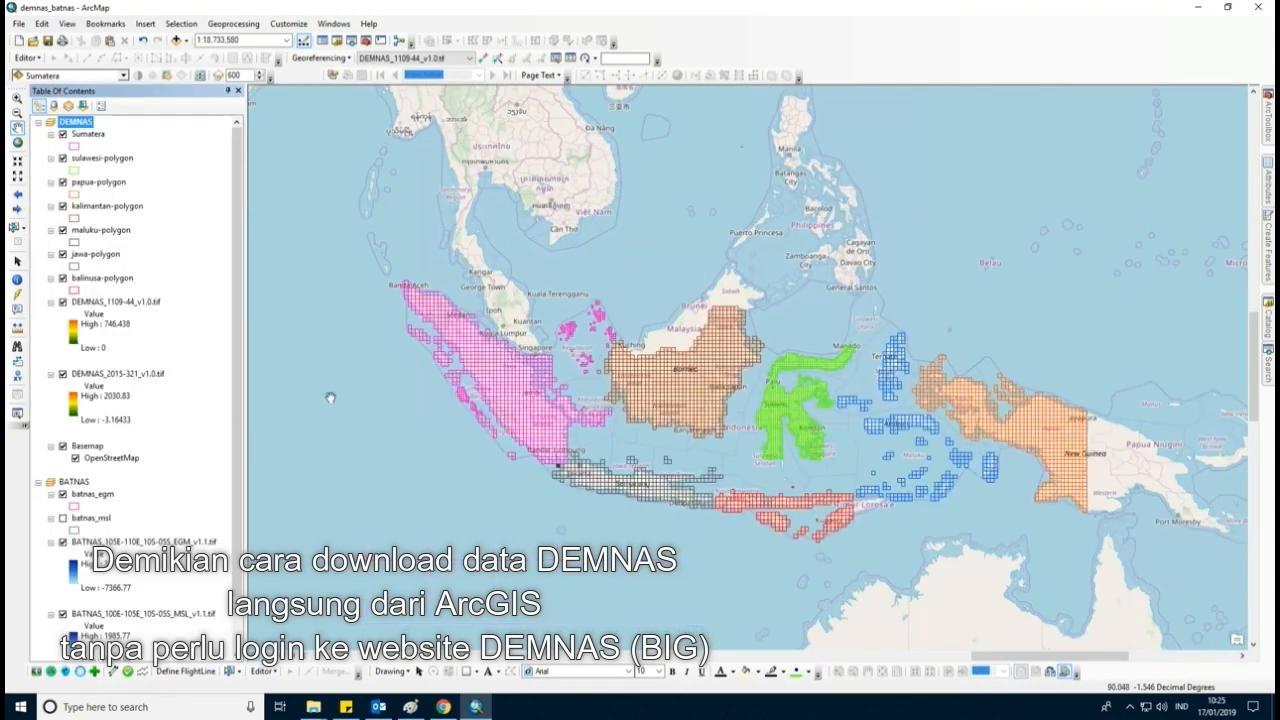